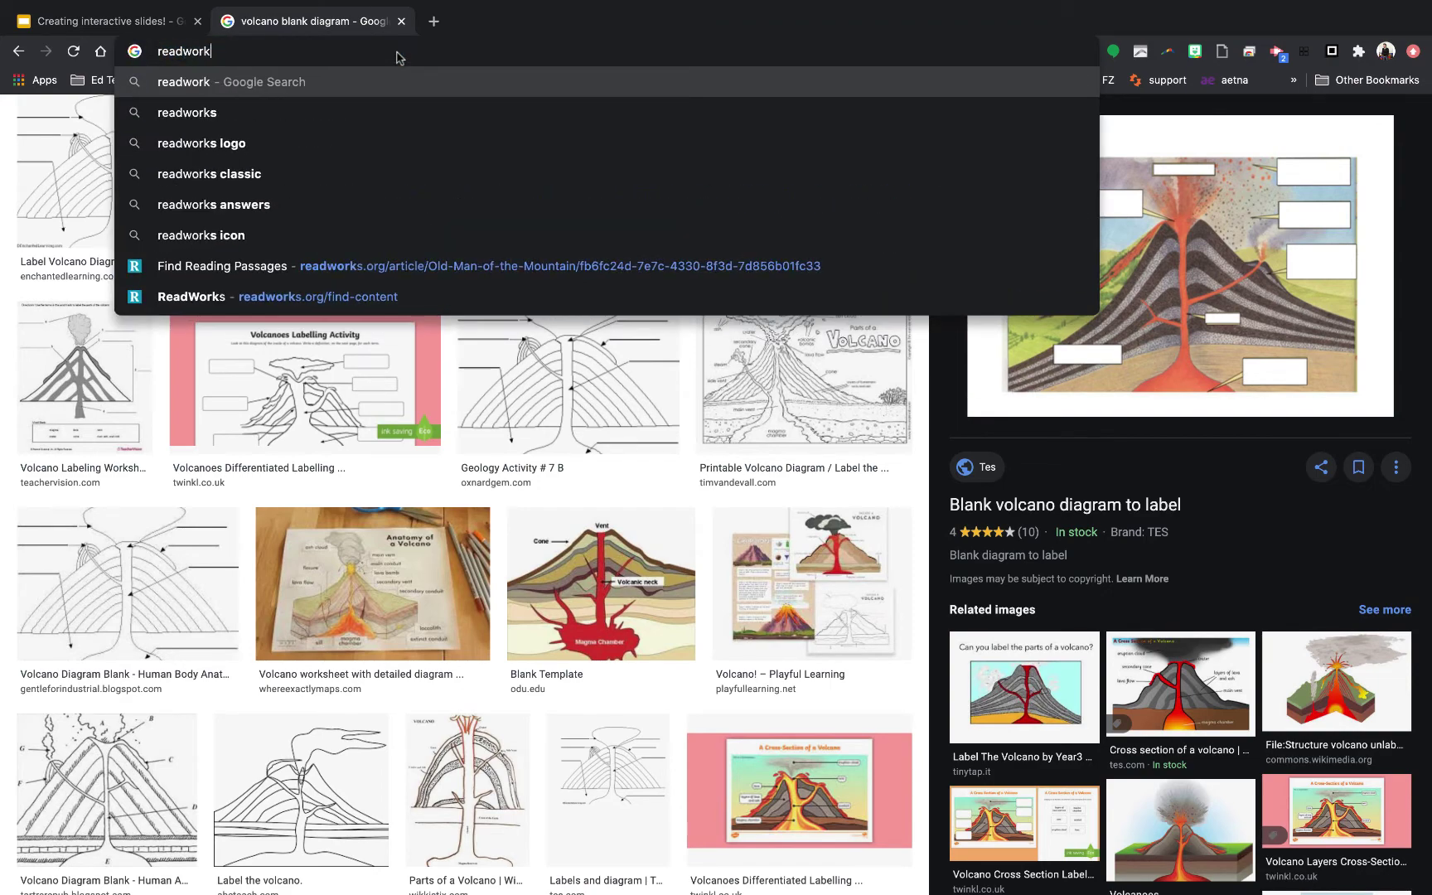
Search the web for readworks and open the ReadWorks website.
{"action": "type", "text": "s"}
{"action": "key", "text": "Return"}
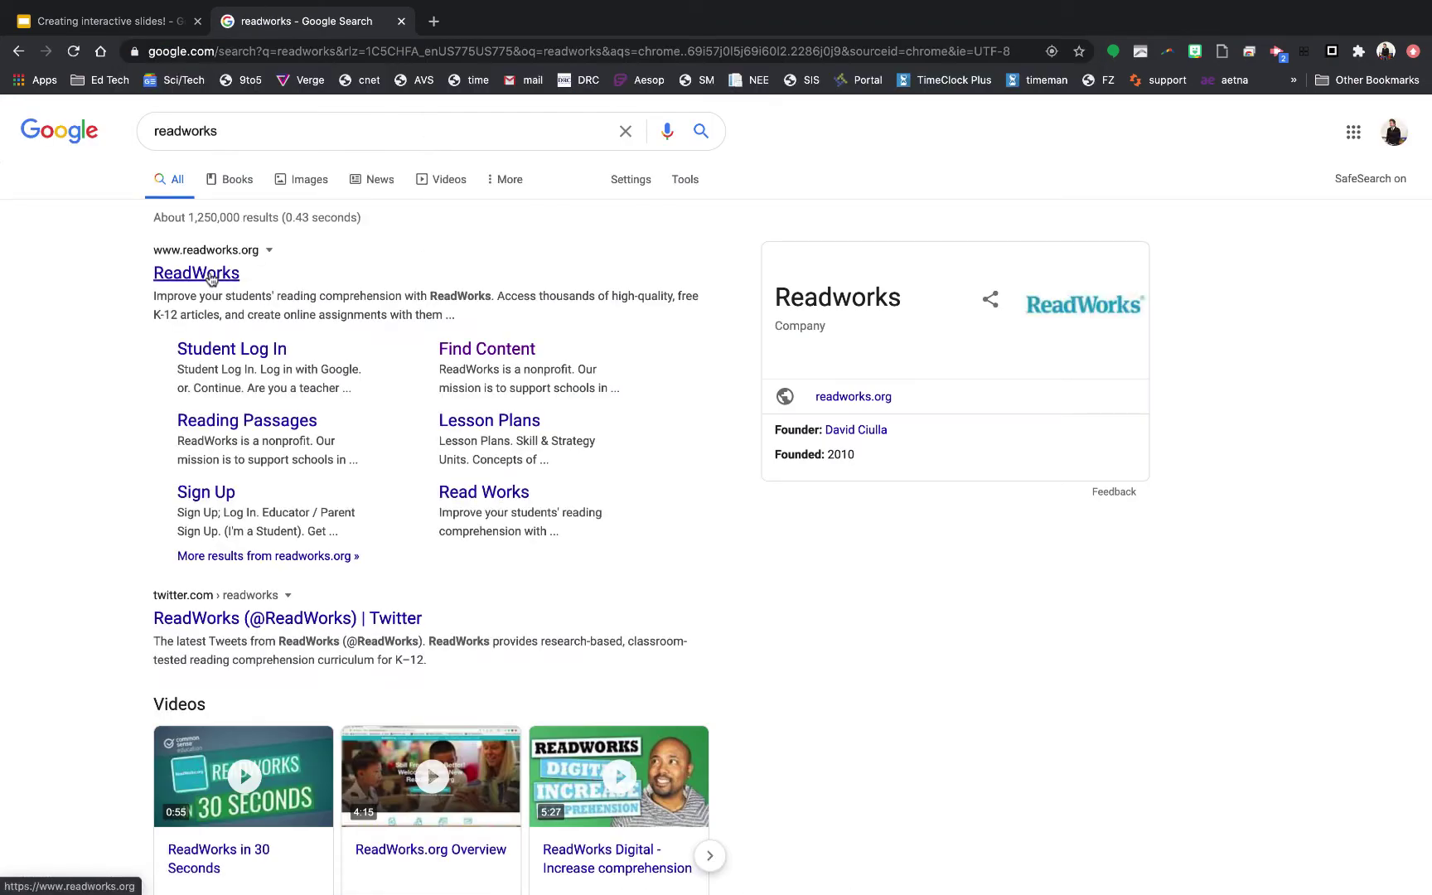
{"action": "left_click", "coordinate": [209, 274]}
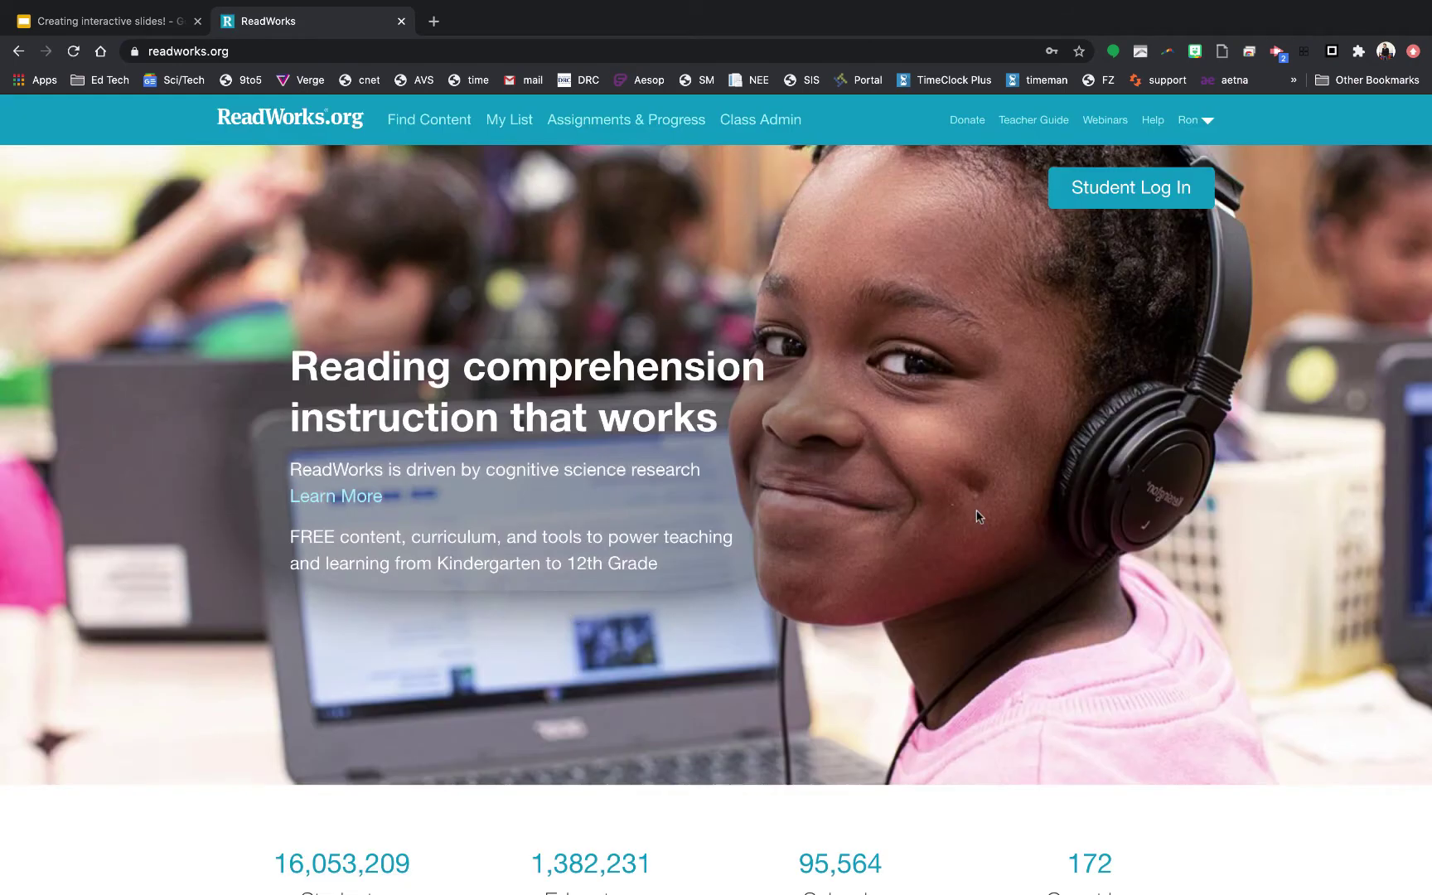
Go to the Find Content page of ReadWorks and dismiss the remote and hybrid learning resources pop-up.
{"action": "scroll", "coordinate": [836, 362], "scroll_direction": "down", "scroll_amount": 3}
{"action": "scroll", "coordinate": [836, 362], "scroll_direction": "up", "scroll_amount": 3}
{"action": "left_click", "coordinate": [443, 128]}
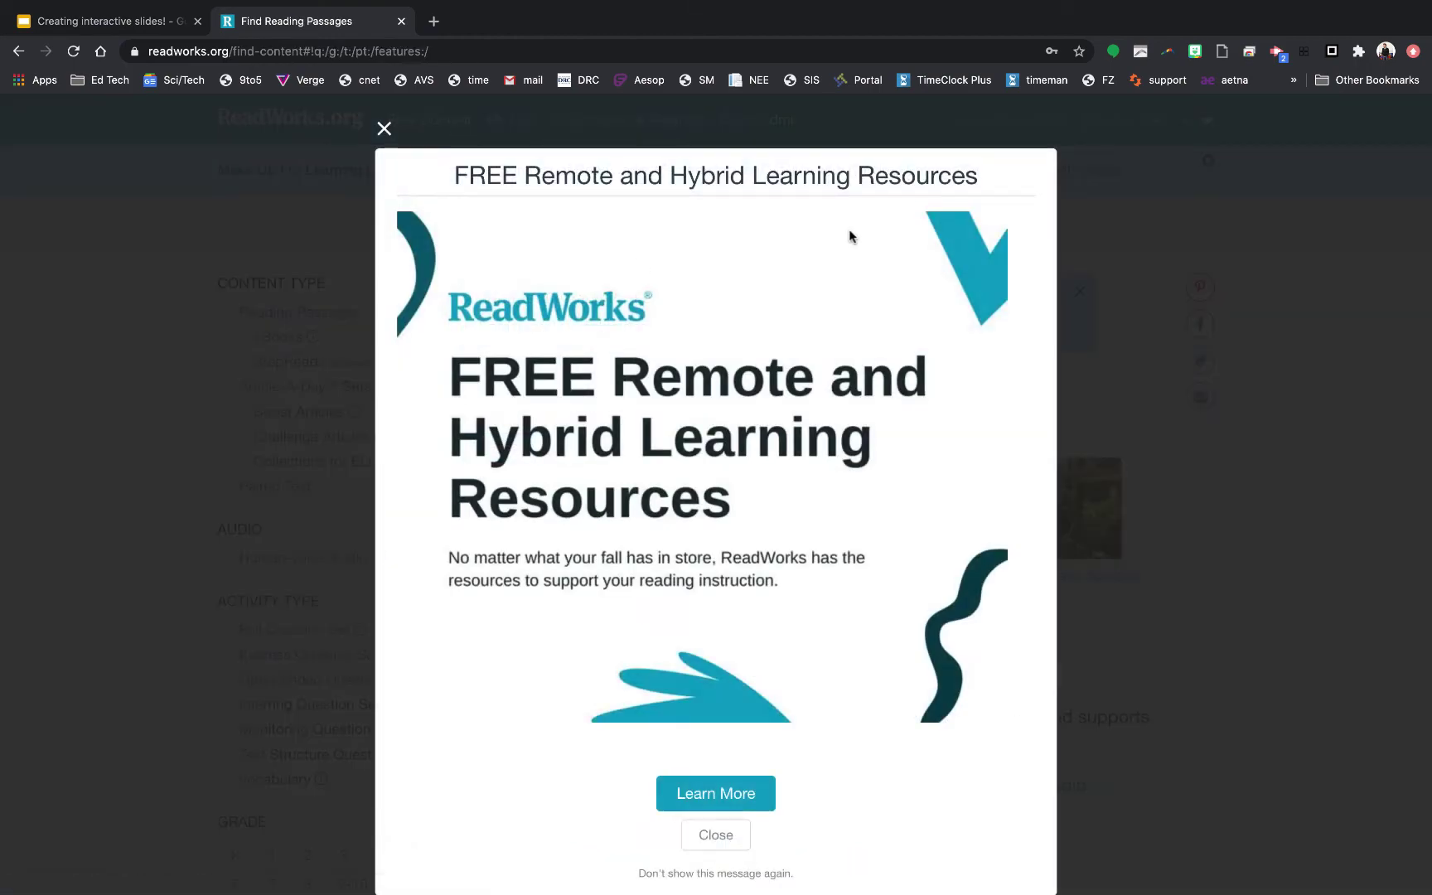
{"action": "left_click", "coordinate": [383, 128]}
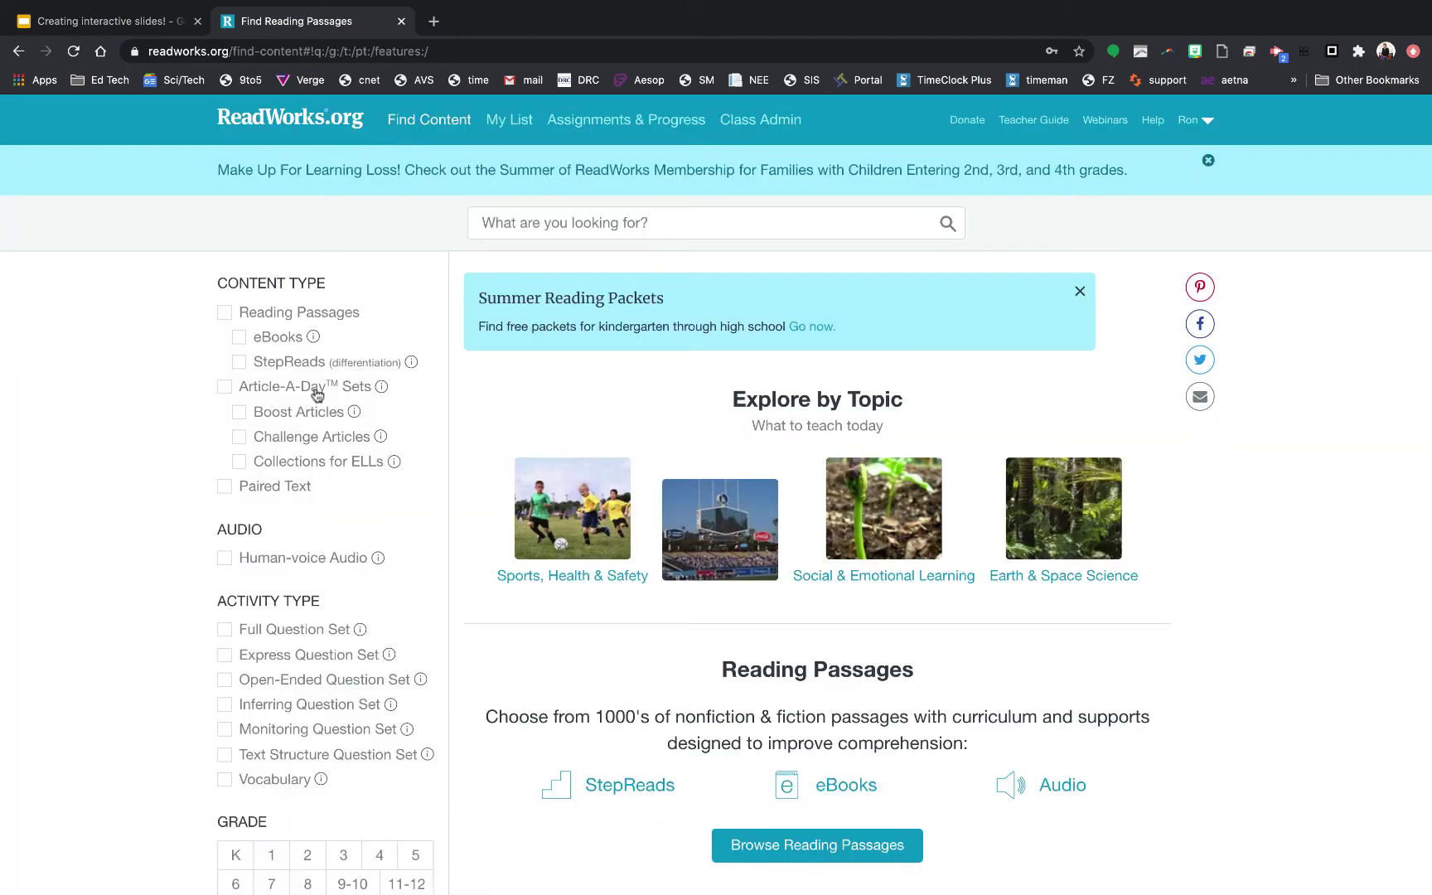
Filter the reading passages to grade 2 and open the article "A Dangerous Landslide".
{"action": "scroll", "coordinate": [473, 656], "scroll_direction": "down", "scroll_amount": 3}
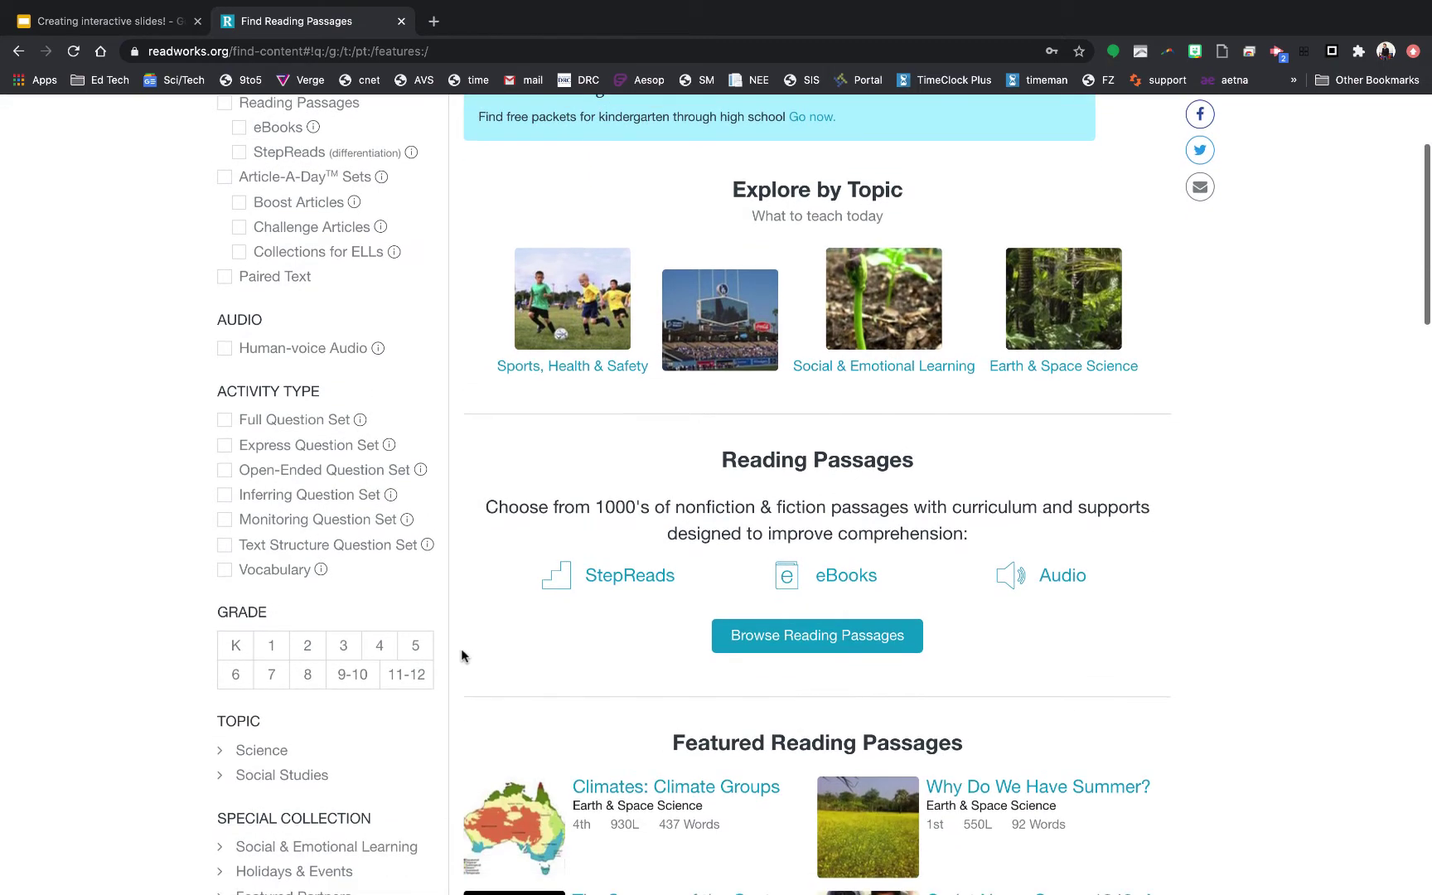
{"action": "left_click", "coordinate": [309, 649]}
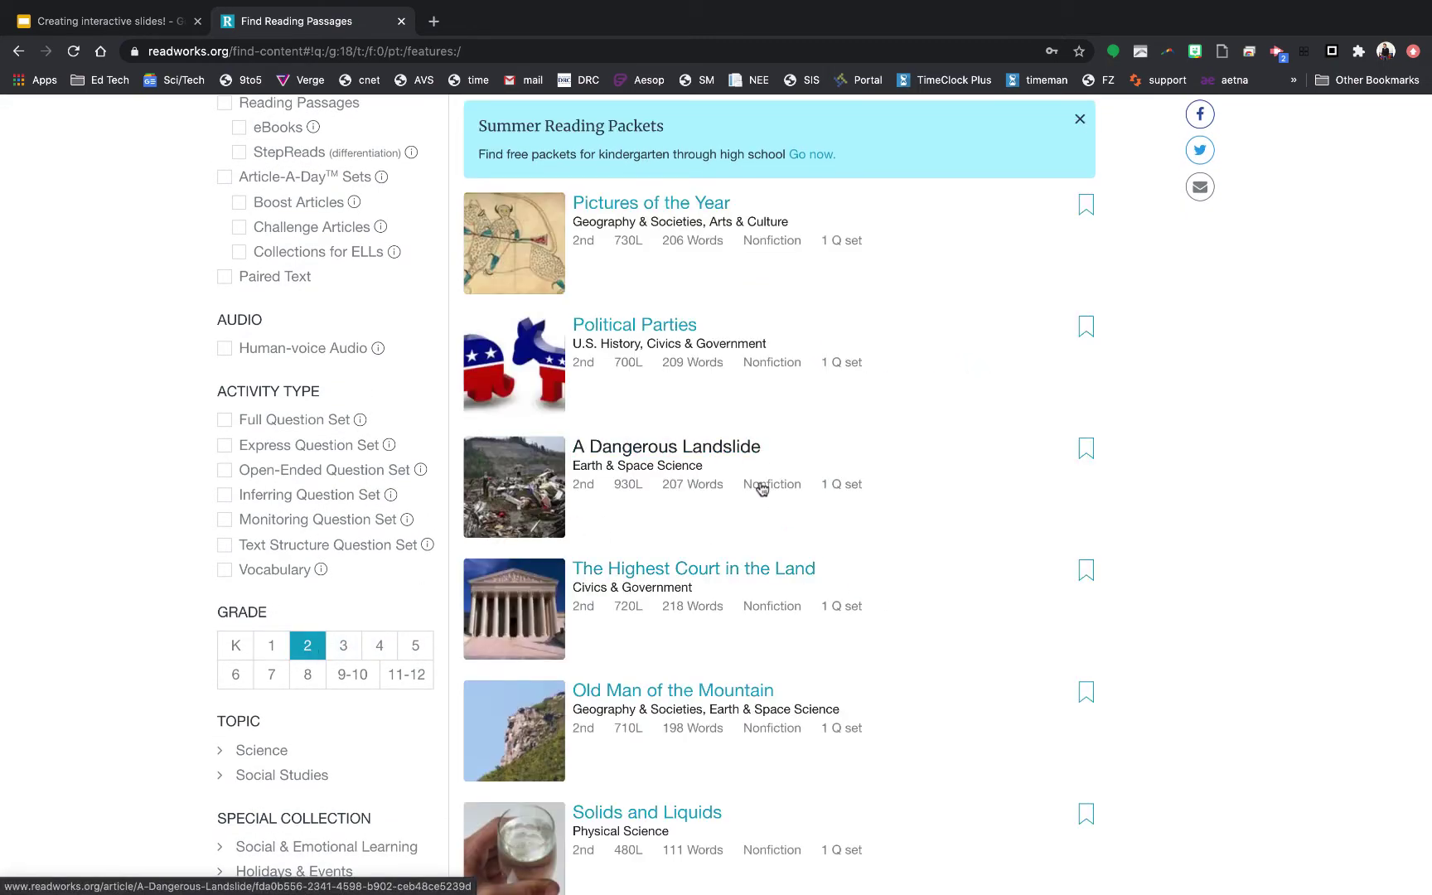
{"action": "left_click", "coordinate": [719, 452]}
Copy the full landslide passage and paste it as the text of the Fill in the Blanks activity in the Google Slides presentation.
{"action": "scroll", "coordinate": [789, 558], "scroll_direction": "down", "scroll_amount": 3}
{"action": "scroll", "coordinate": [789, 557], "scroll_direction": "down", "scroll_amount": 3}
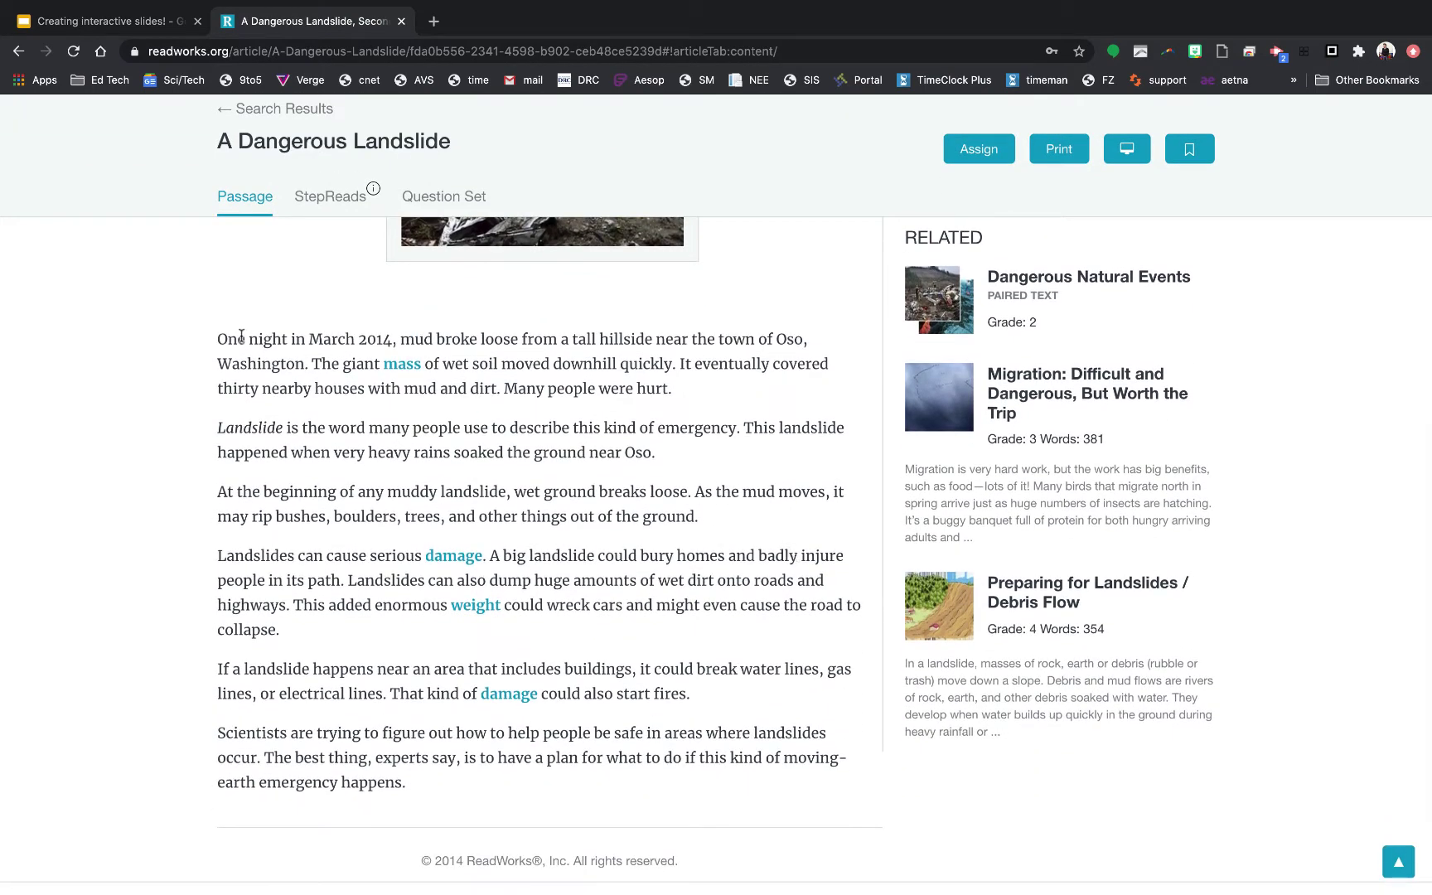
{"action": "left_click_drag", "start_coordinate": [218, 336], "coordinate": [704, 796]}
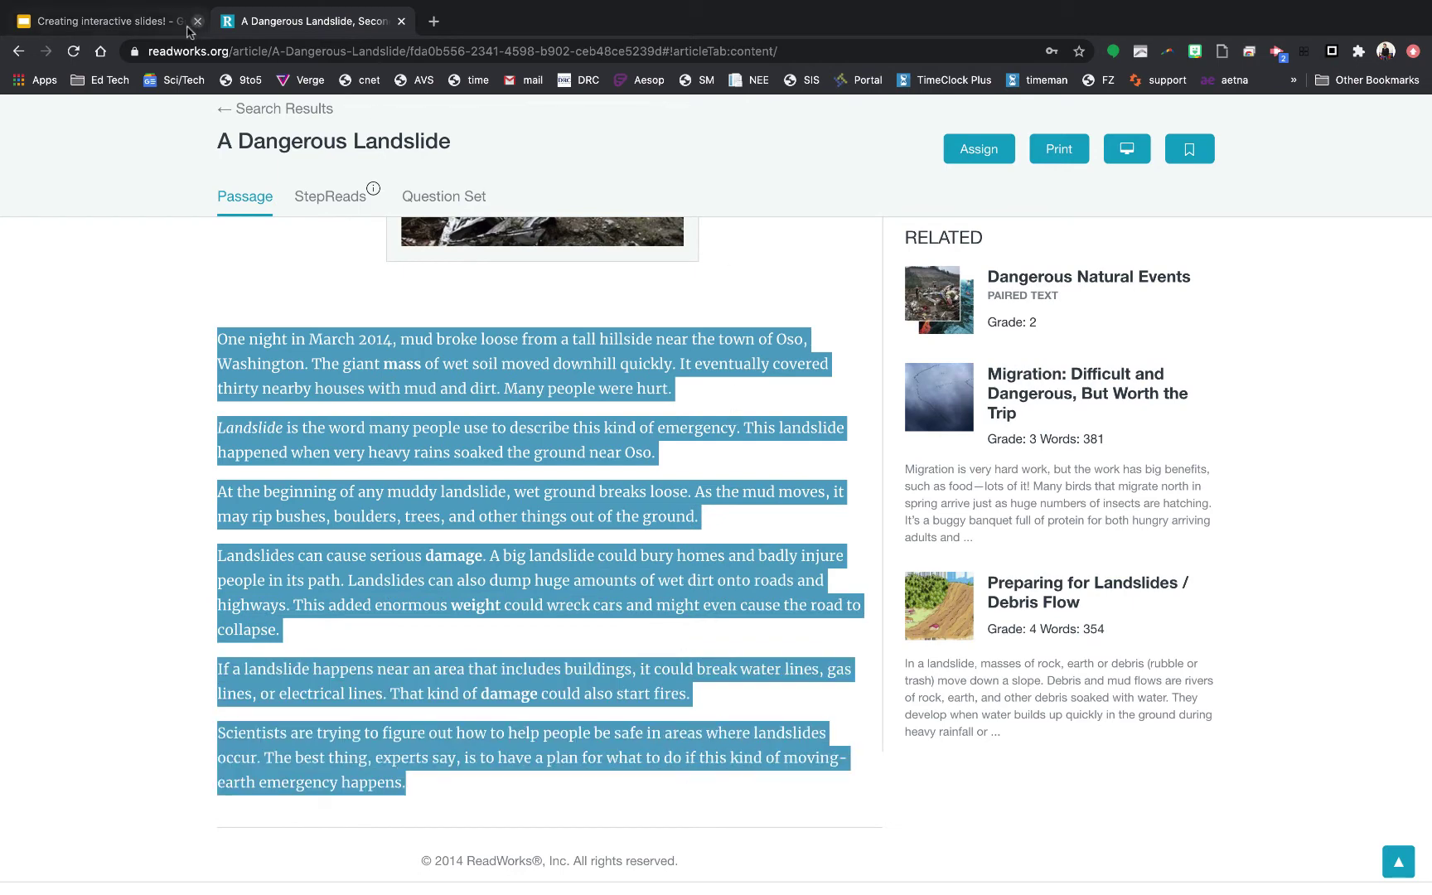
{"action": "left_click", "coordinate": [159, 25]}
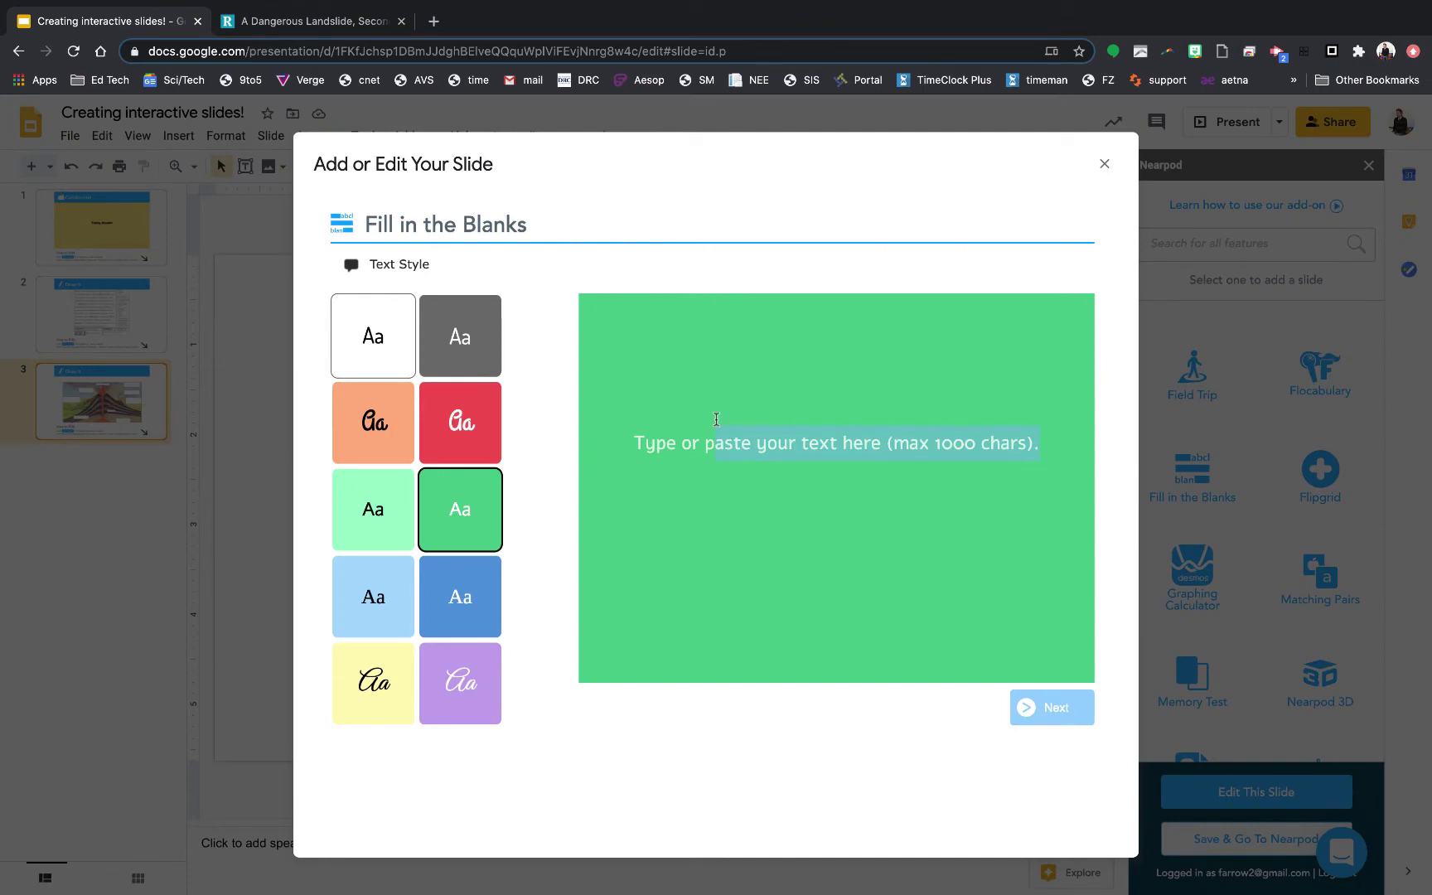
{"action": "key", "text": "super+v"}
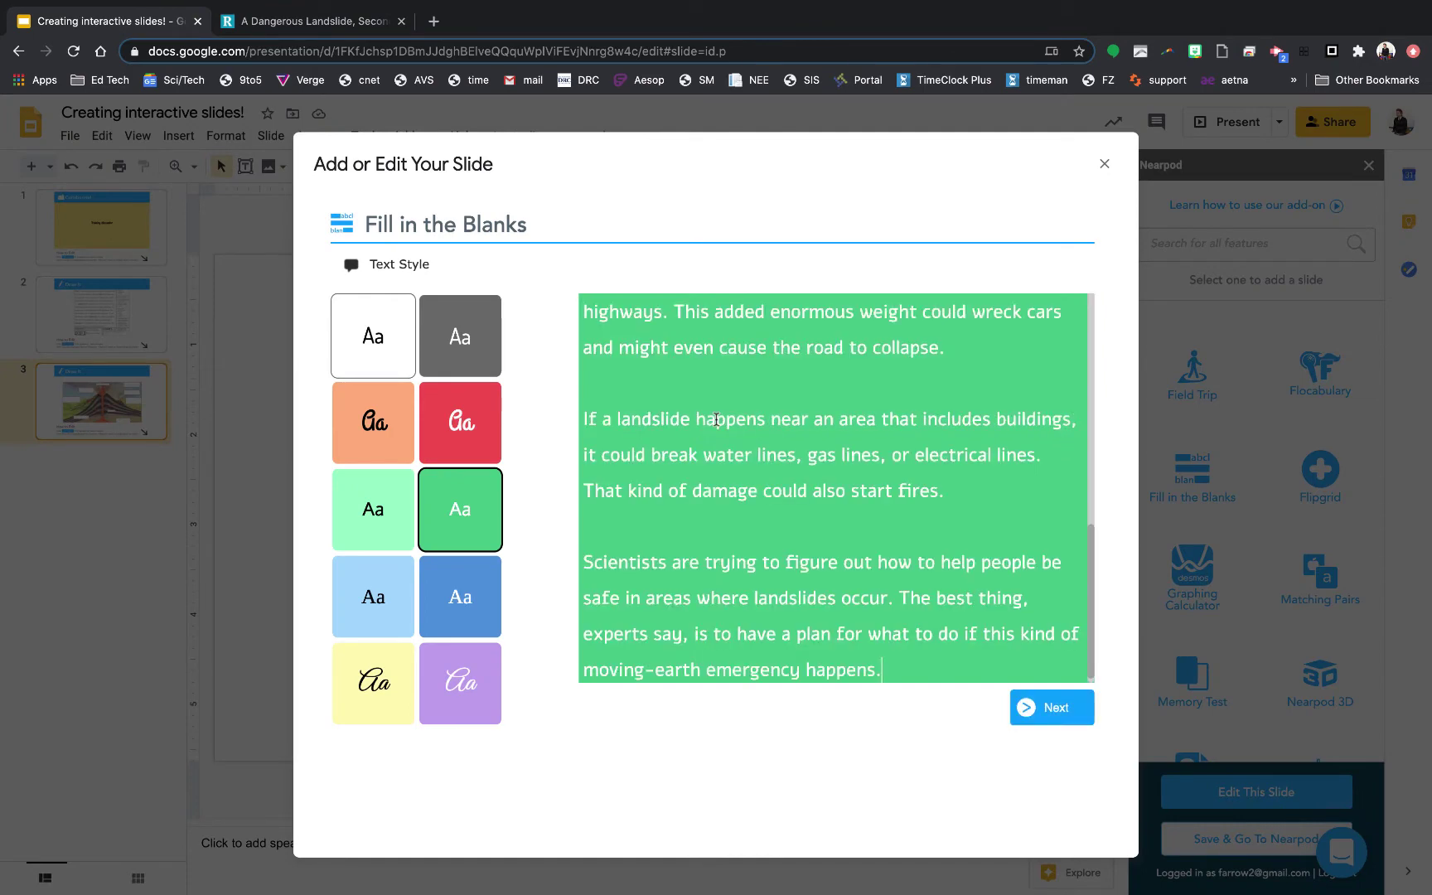
{"action": "scroll", "coordinate": [713, 431], "scroll_direction": "up", "scroll_amount": 10}
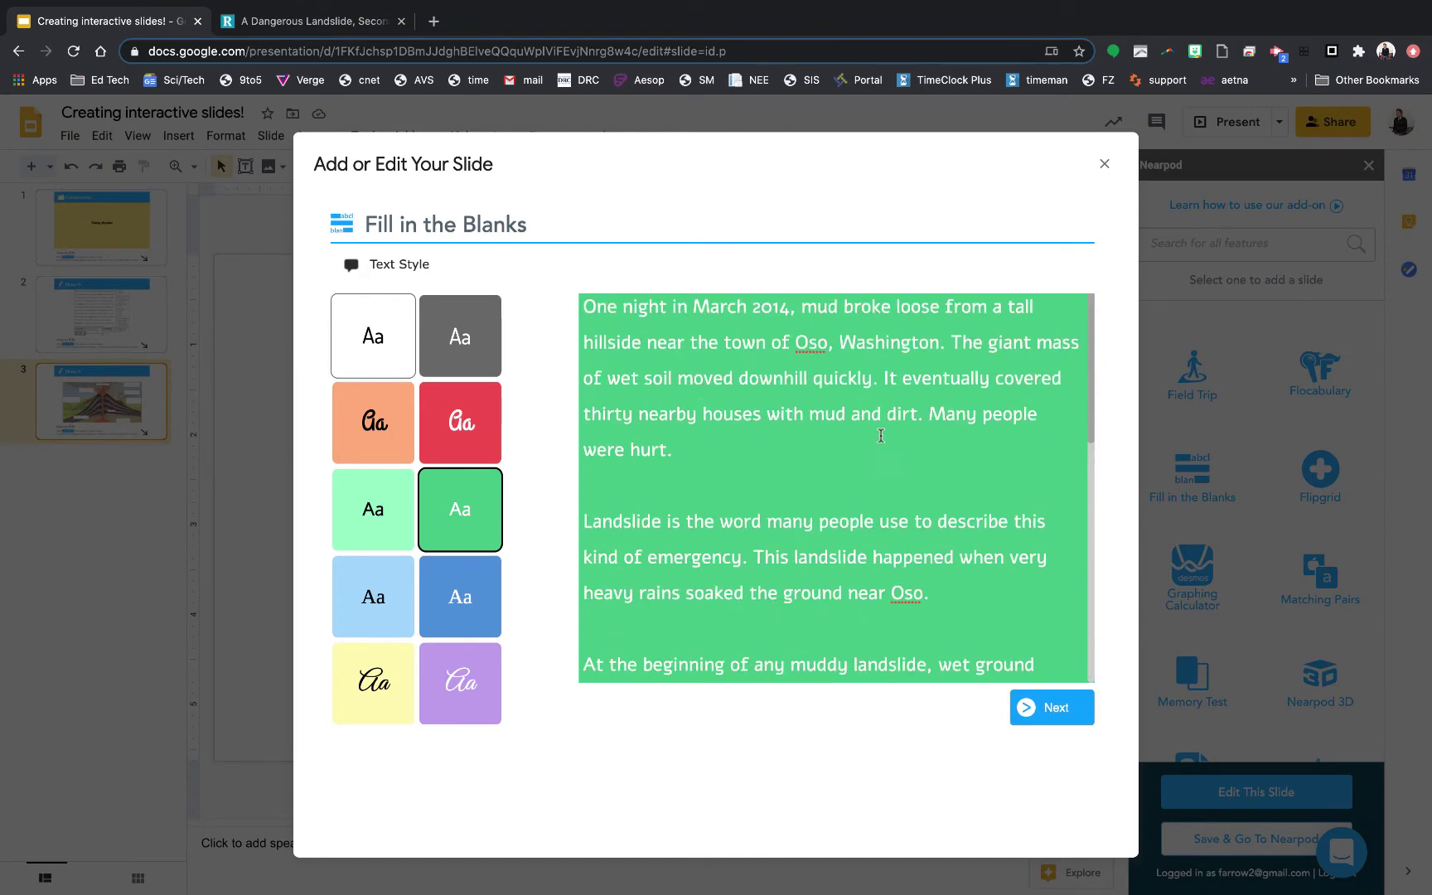
{"action": "scroll", "coordinate": [903, 497], "scroll_direction": "down", "scroll_amount": 10}
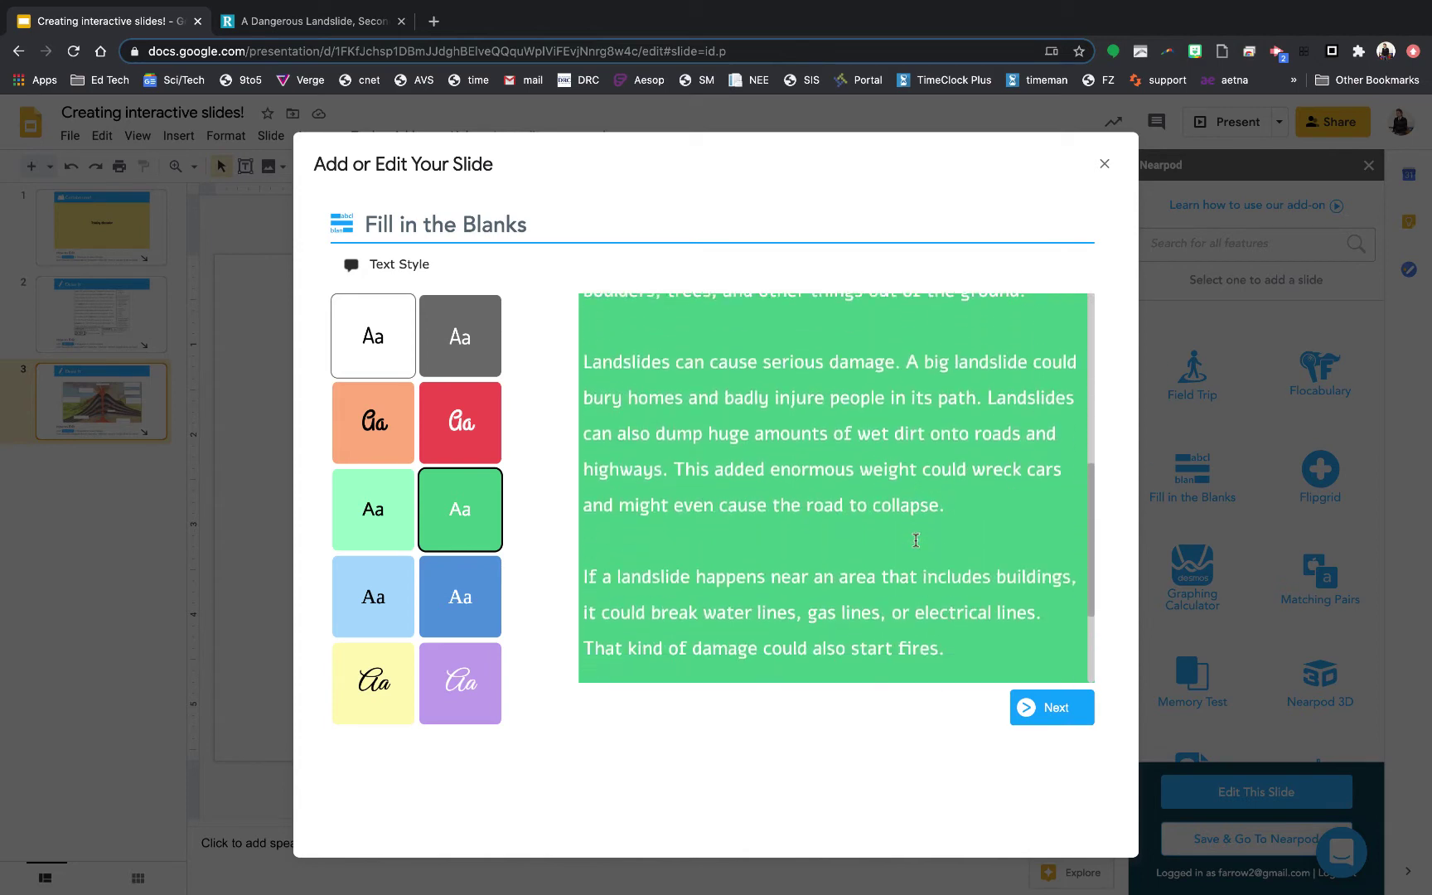
{"action": "scroll", "coordinate": [911, 530], "scroll_direction": "up", "scroll_amount": 10}
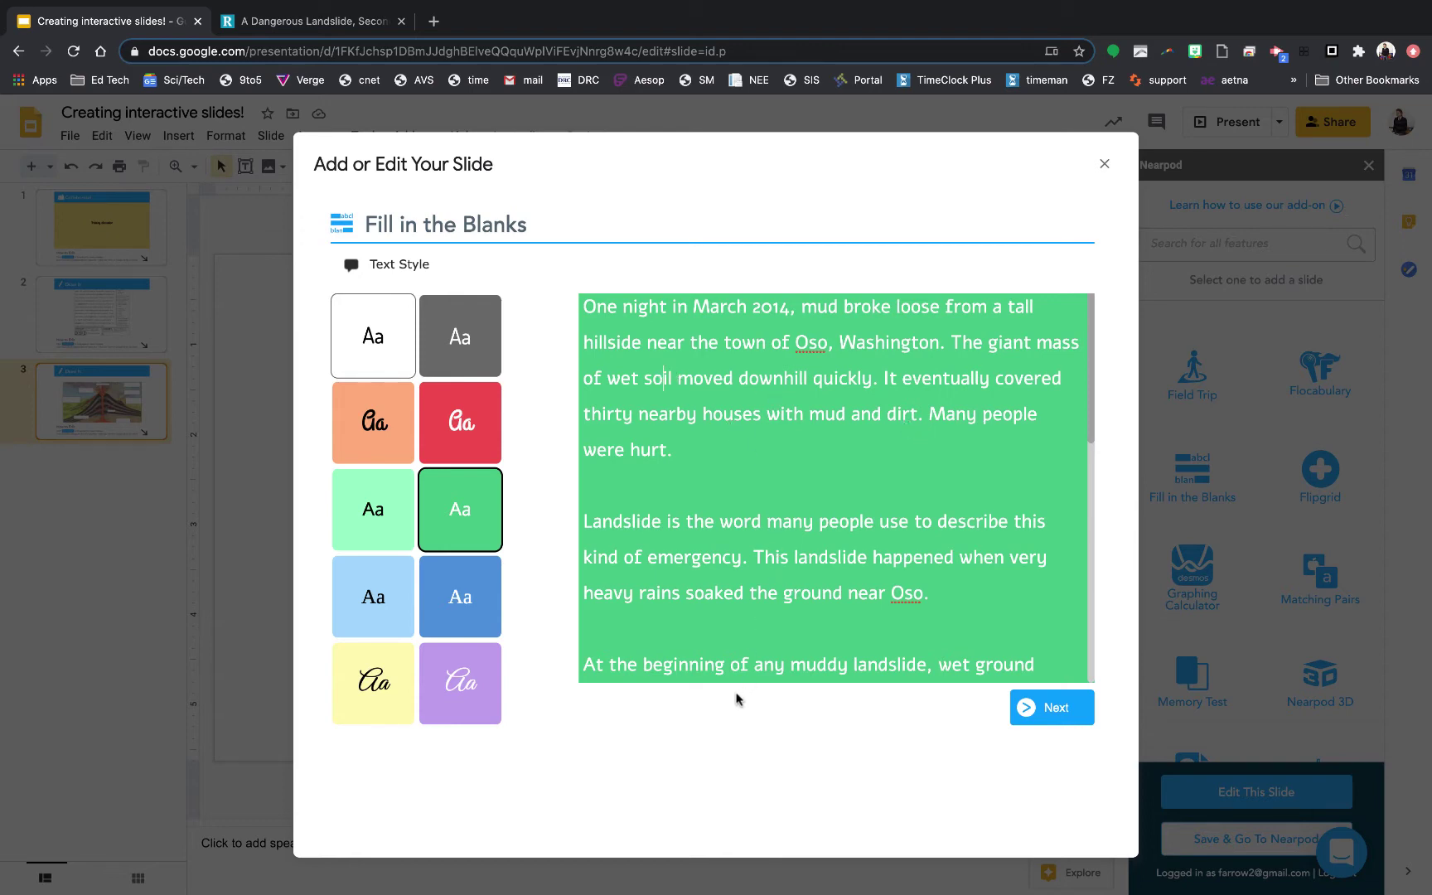
Proceed to word selection and blank out soil, houses, both occurrences of mud, dirt, people and hillside in the first paragraph.
{"action": "left_click", "coordinate": [1055, 711]}
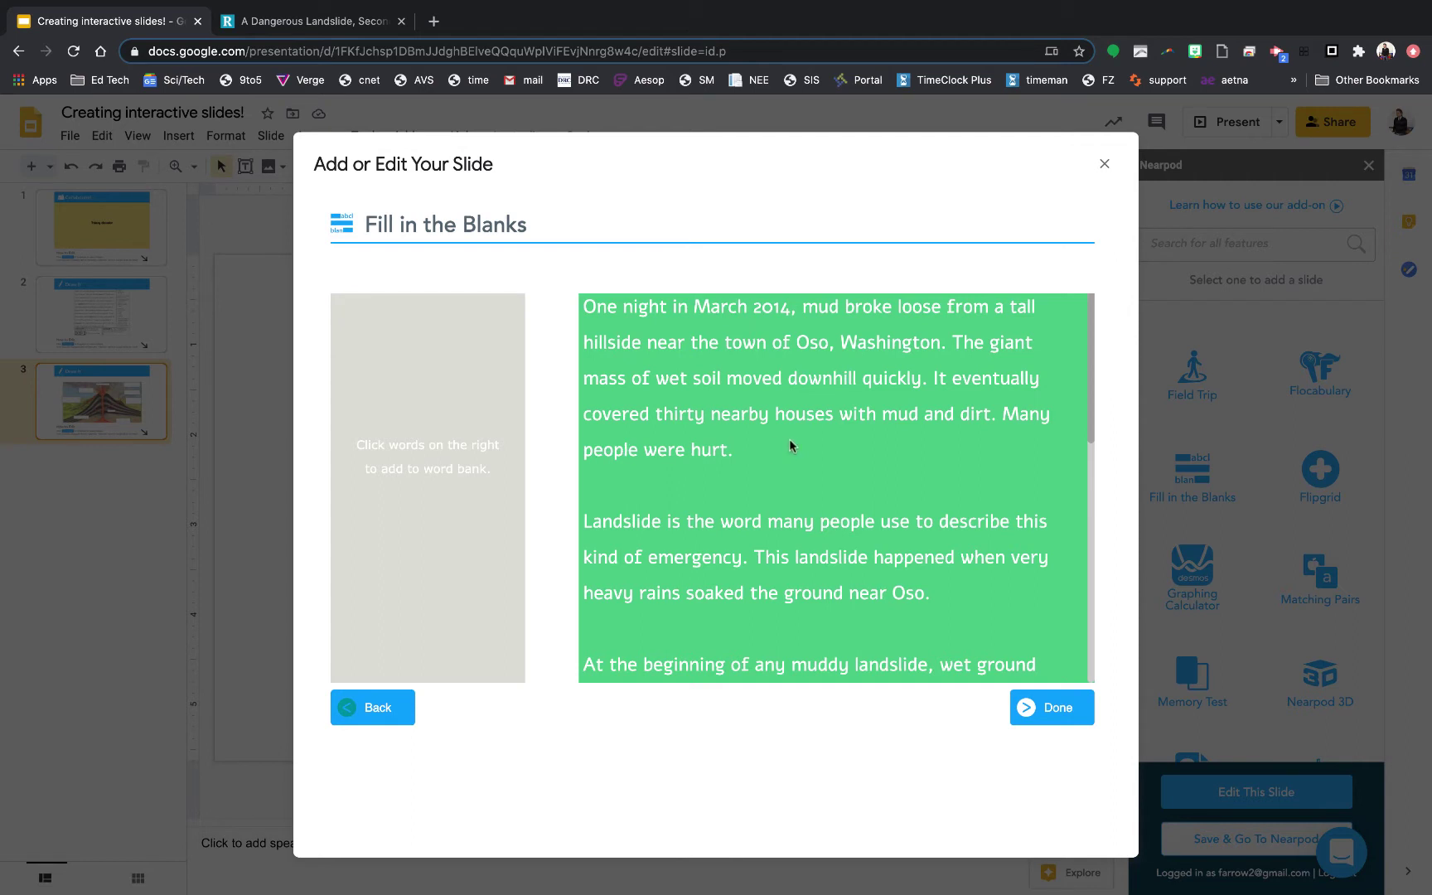
{"action": "left_click", "coordinate": [708, 384]}
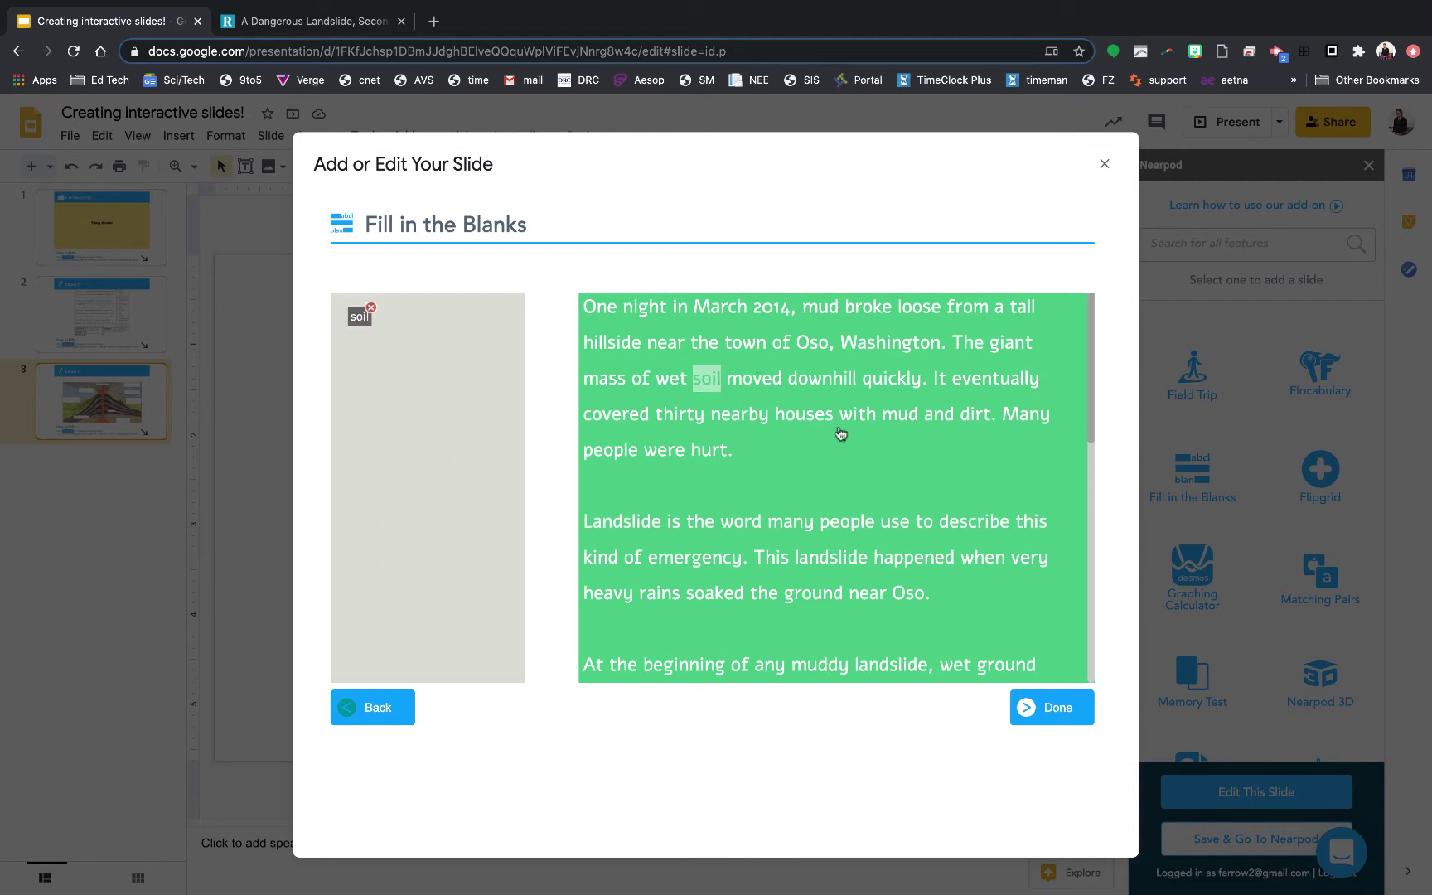
{"action": "left_click", "coordinate": [813, 421]}
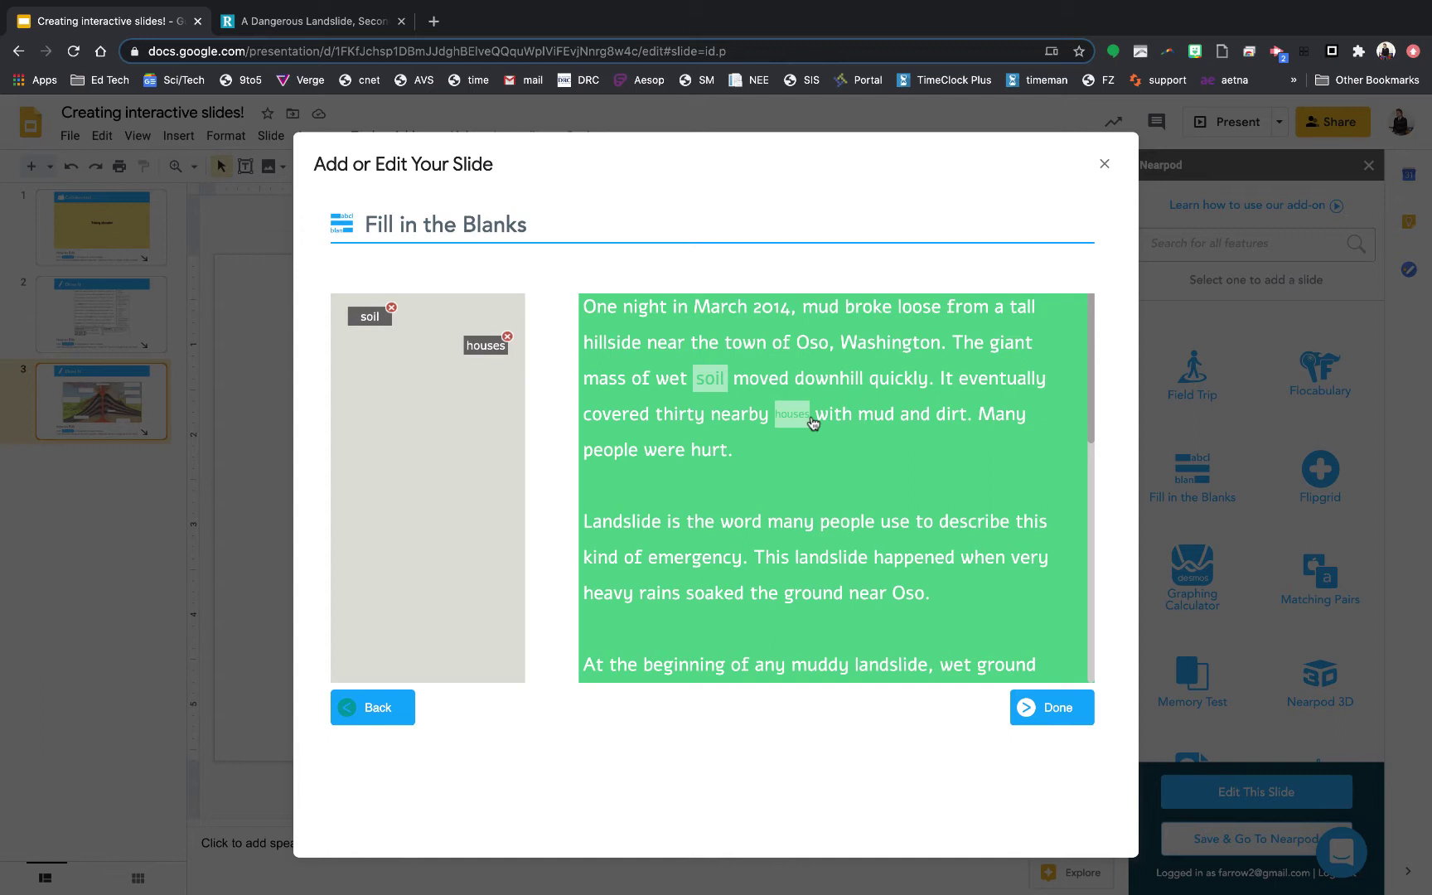
{"action": "left_click", "coordinate": [886, 423]}
{"action": "left_click", "coordinate": [947, 423]}
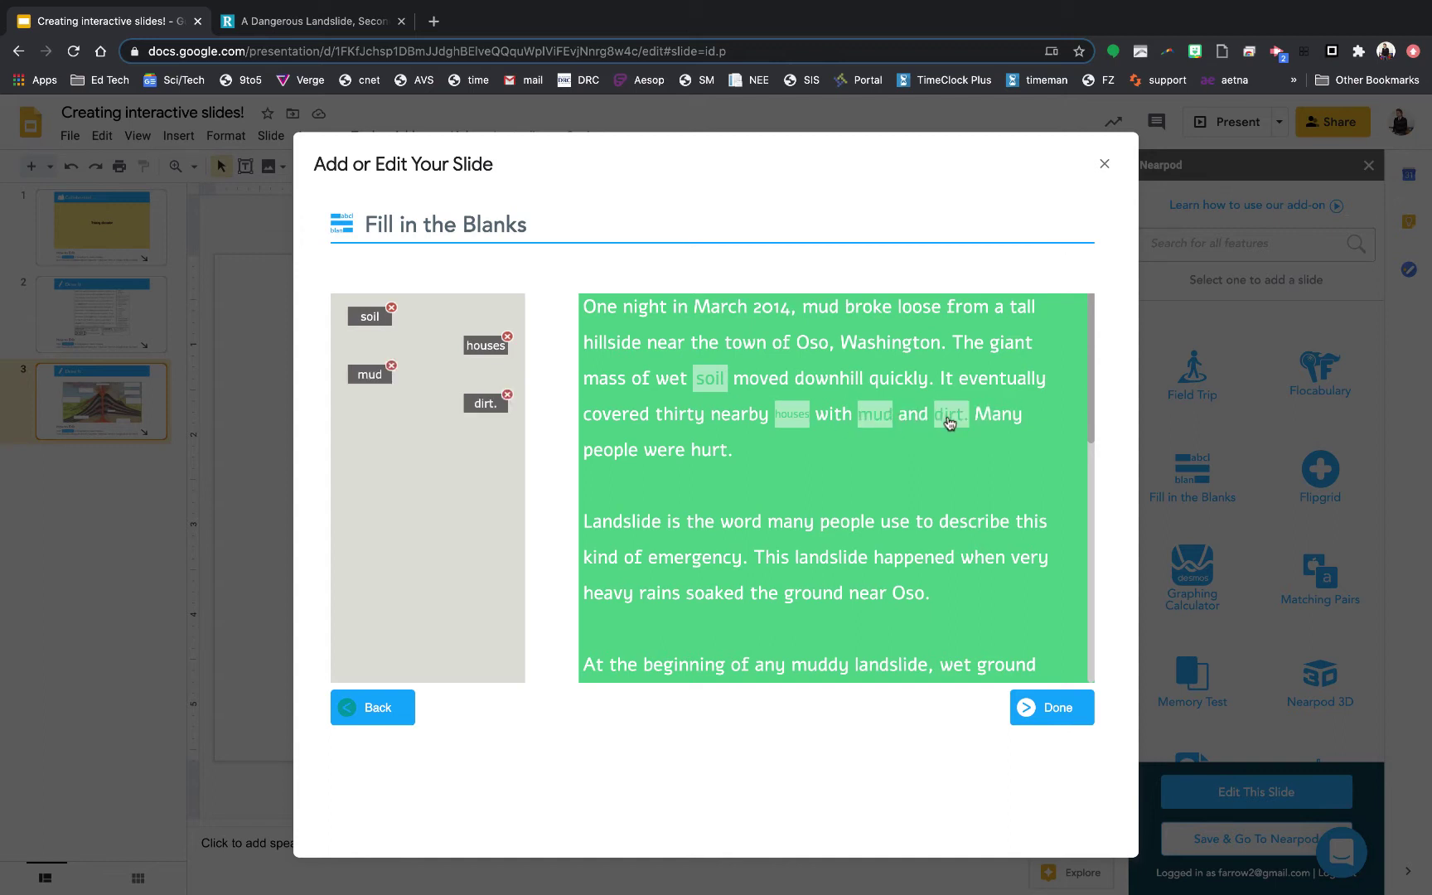
{"action": "left_click", "coordinate": [625, 455]}
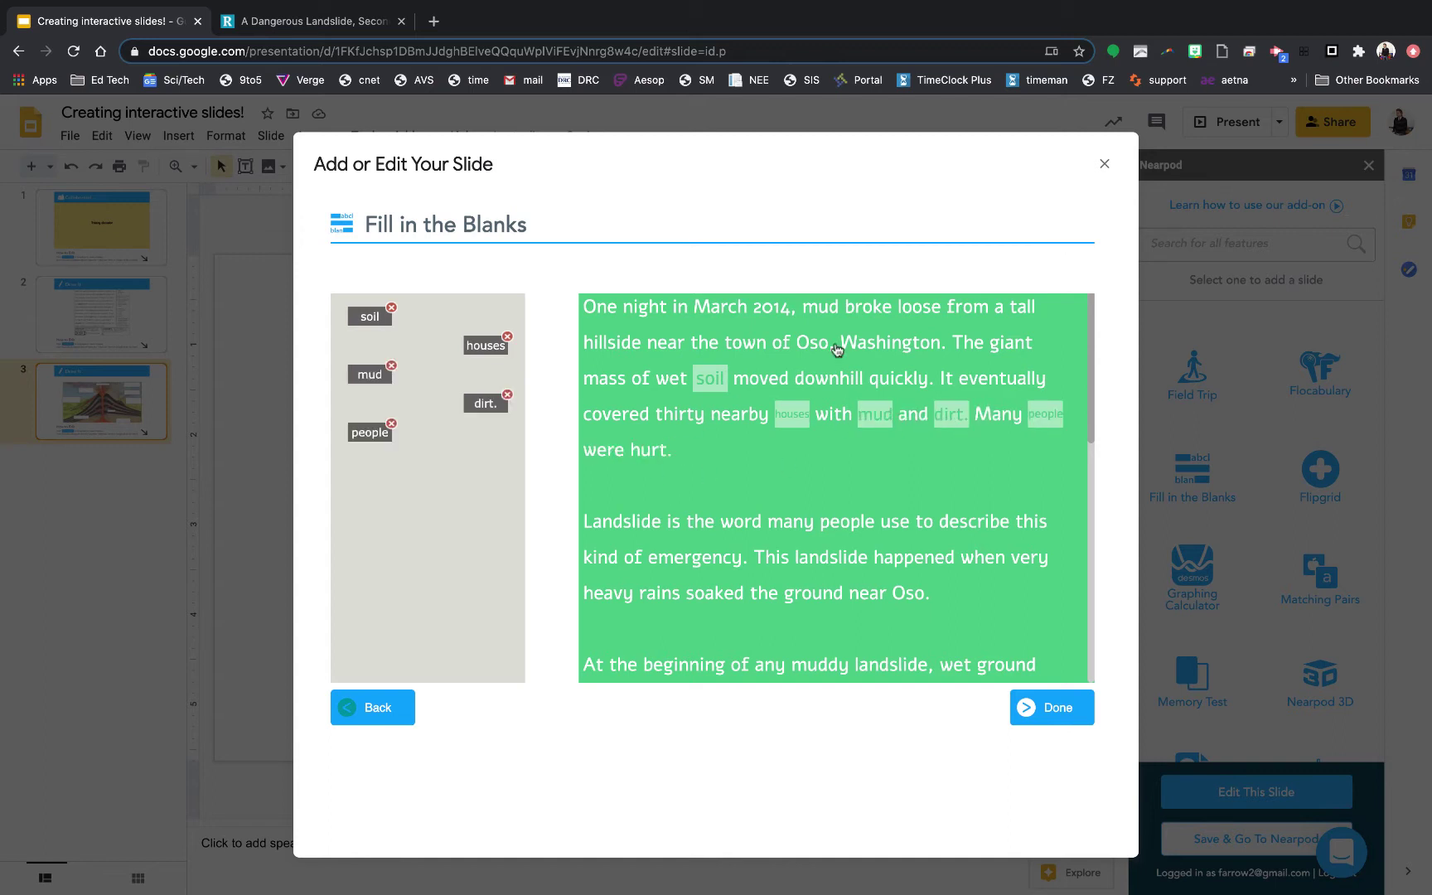
{"action": "left_click", "coordinate": [822, 310]}
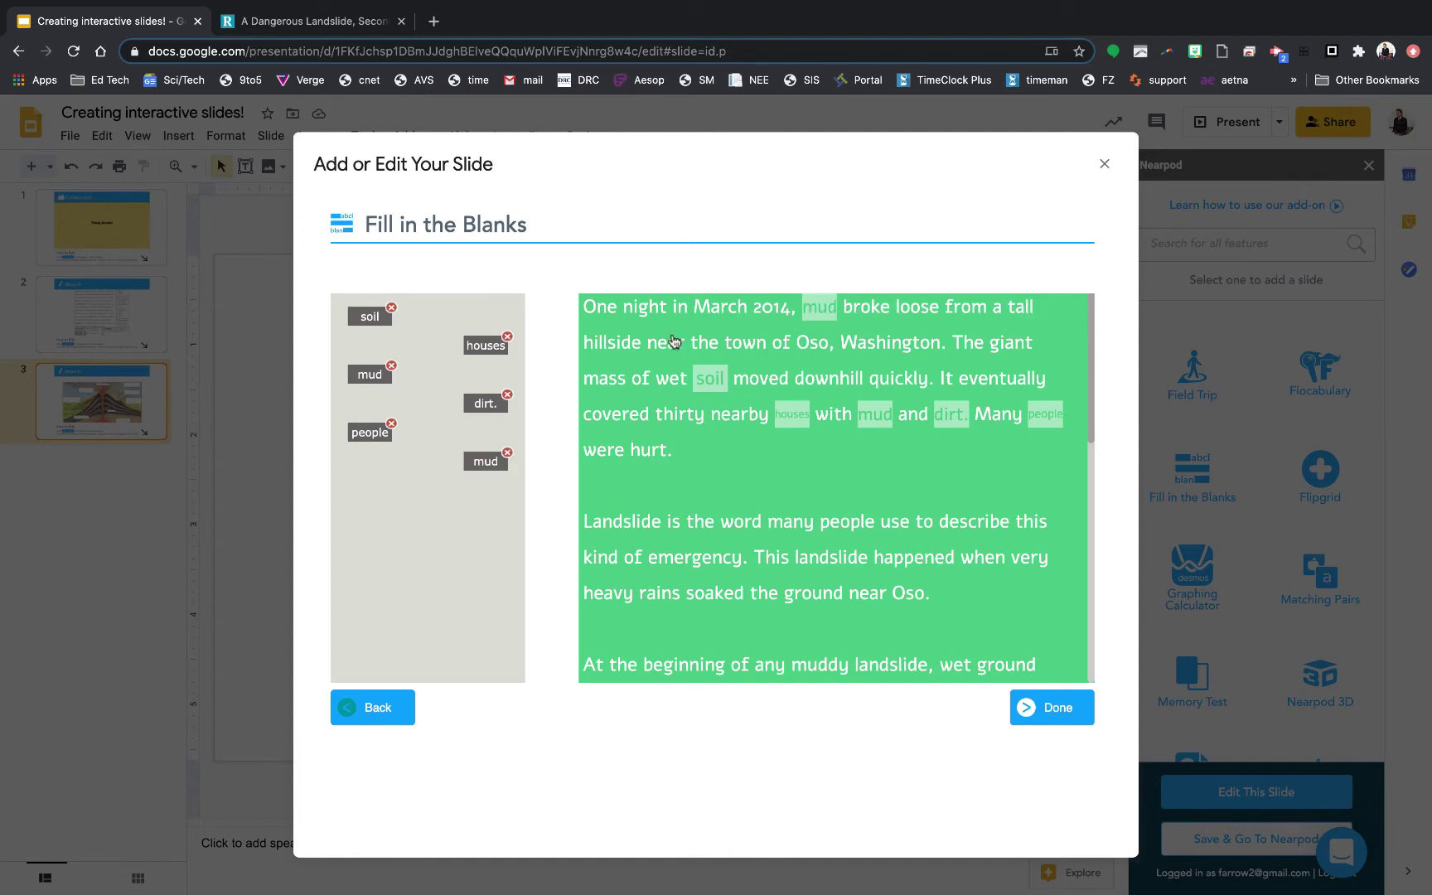
{"action": "left_click", "coordinate": [613, 343]}
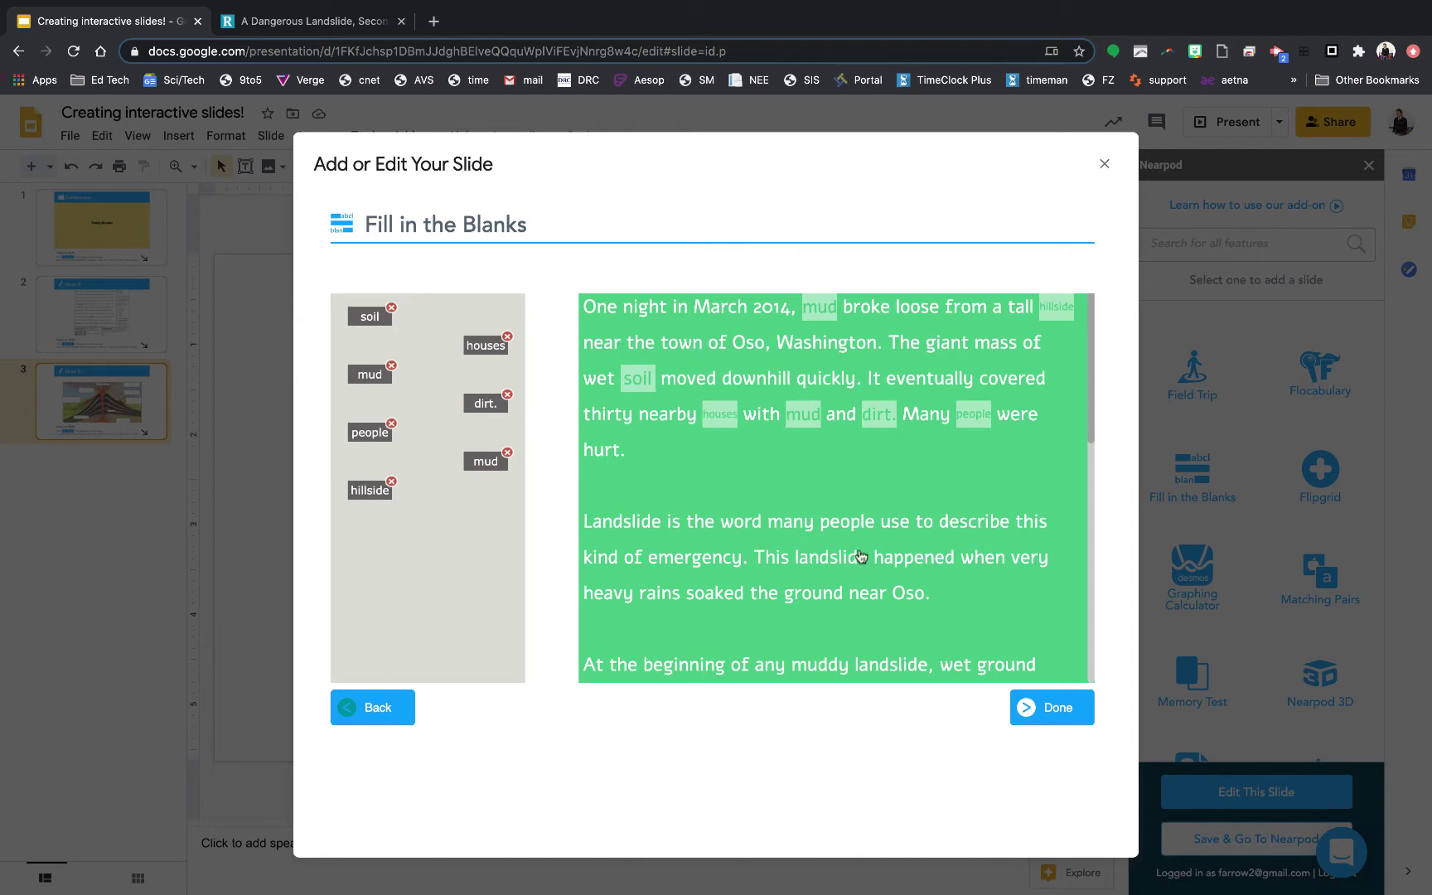
Add the words ground, bushes and boulders from the paragraph about muddy landslides to the word bank.
{"action": "scroll", "coordinate": [857, 562], "scroll_direction": "down", "scroll_amount": 5}
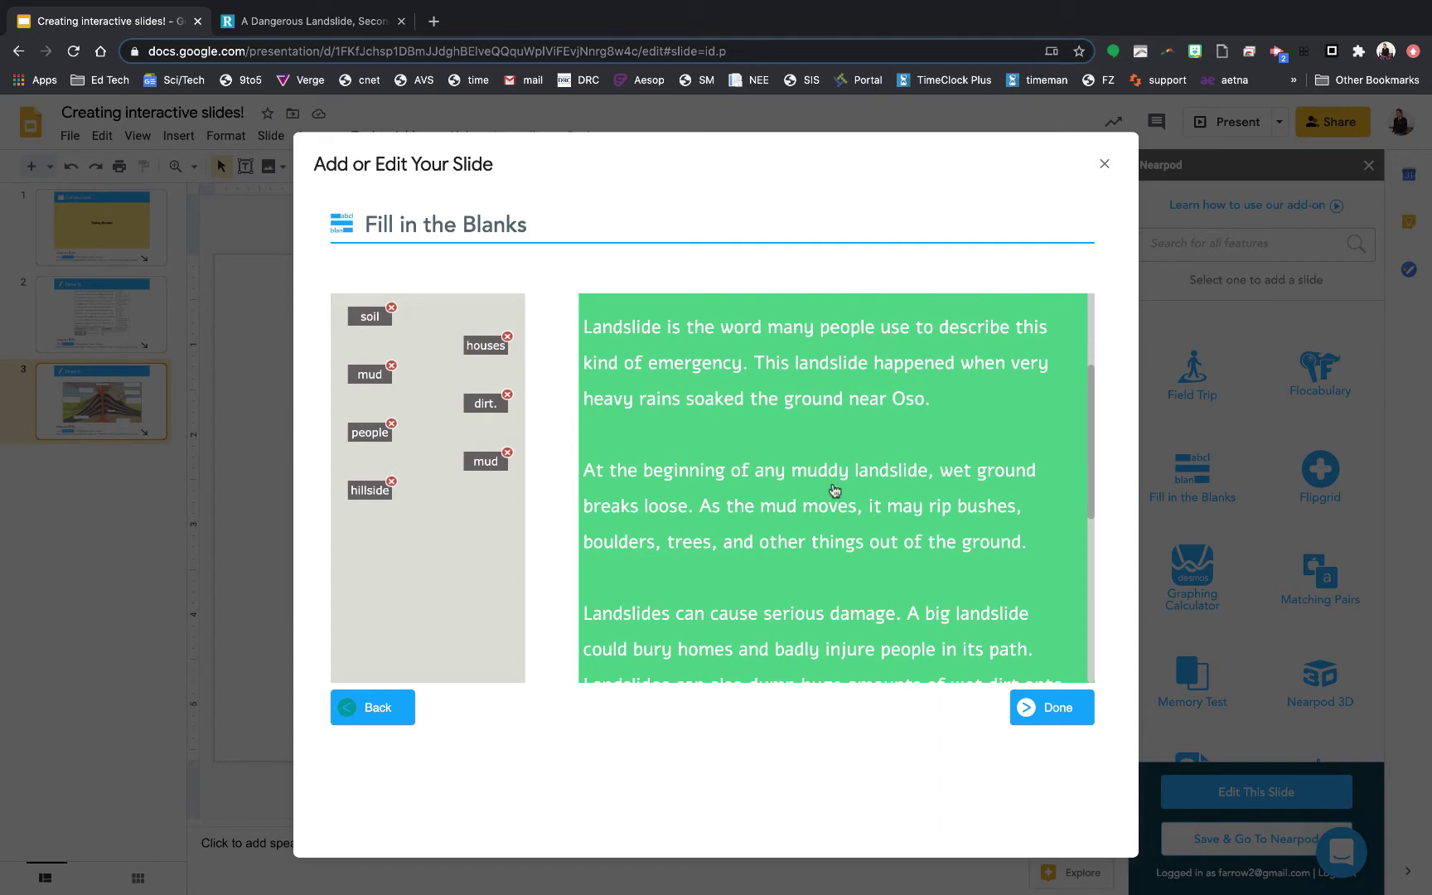
{"action": "scroll", "coordinate": [821, 563], "scroll_direction": "down", "scroll_amount": 2}
{"action": "left_click", "coordinate": [997, 401]}
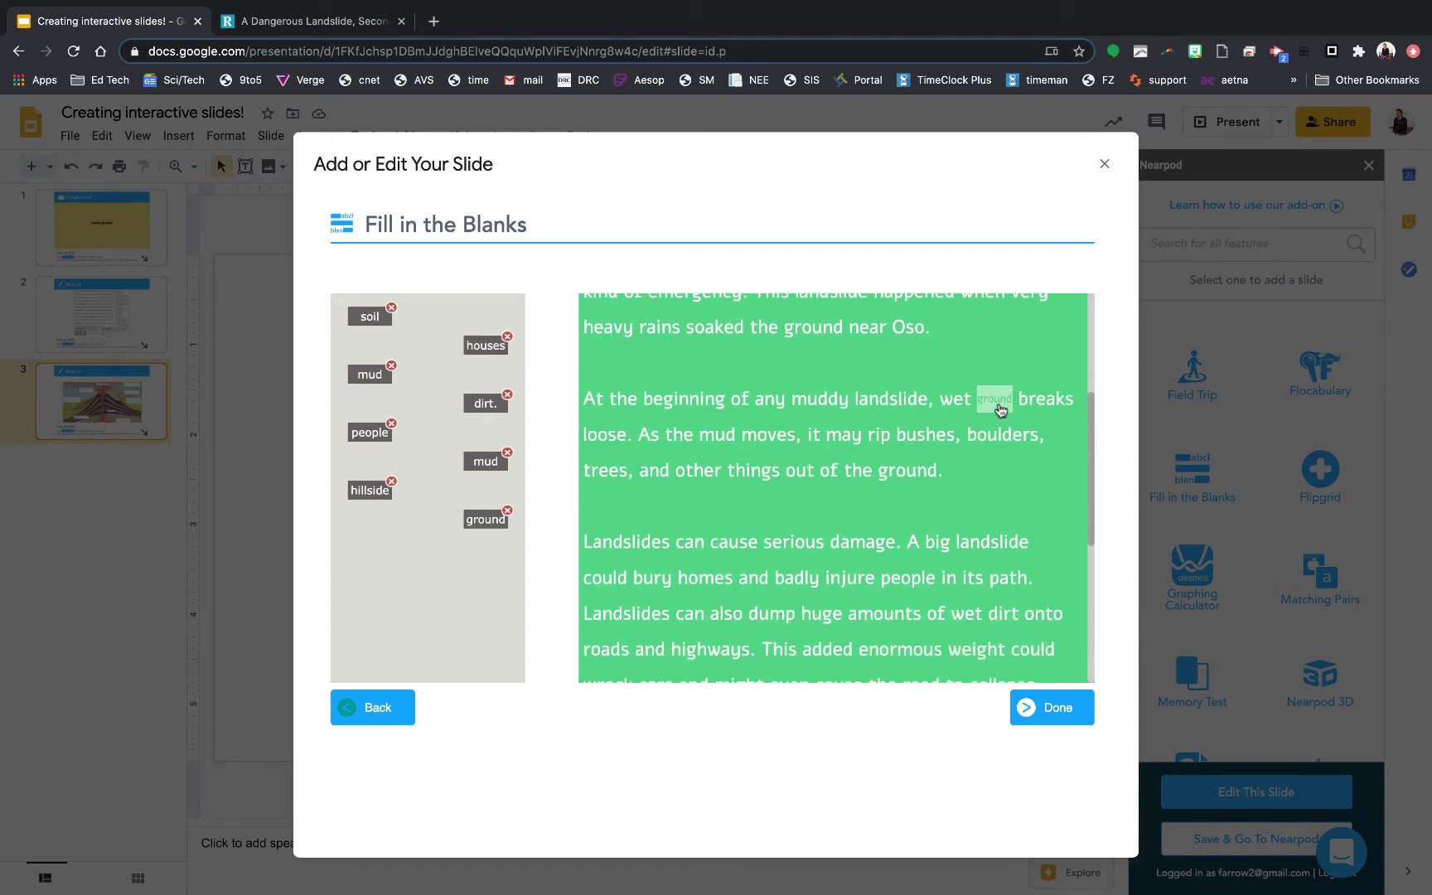
{"action": "left_click", "coordinate": [935, 439]}
{"action": "left_click", "coordinate": [985, 442]}
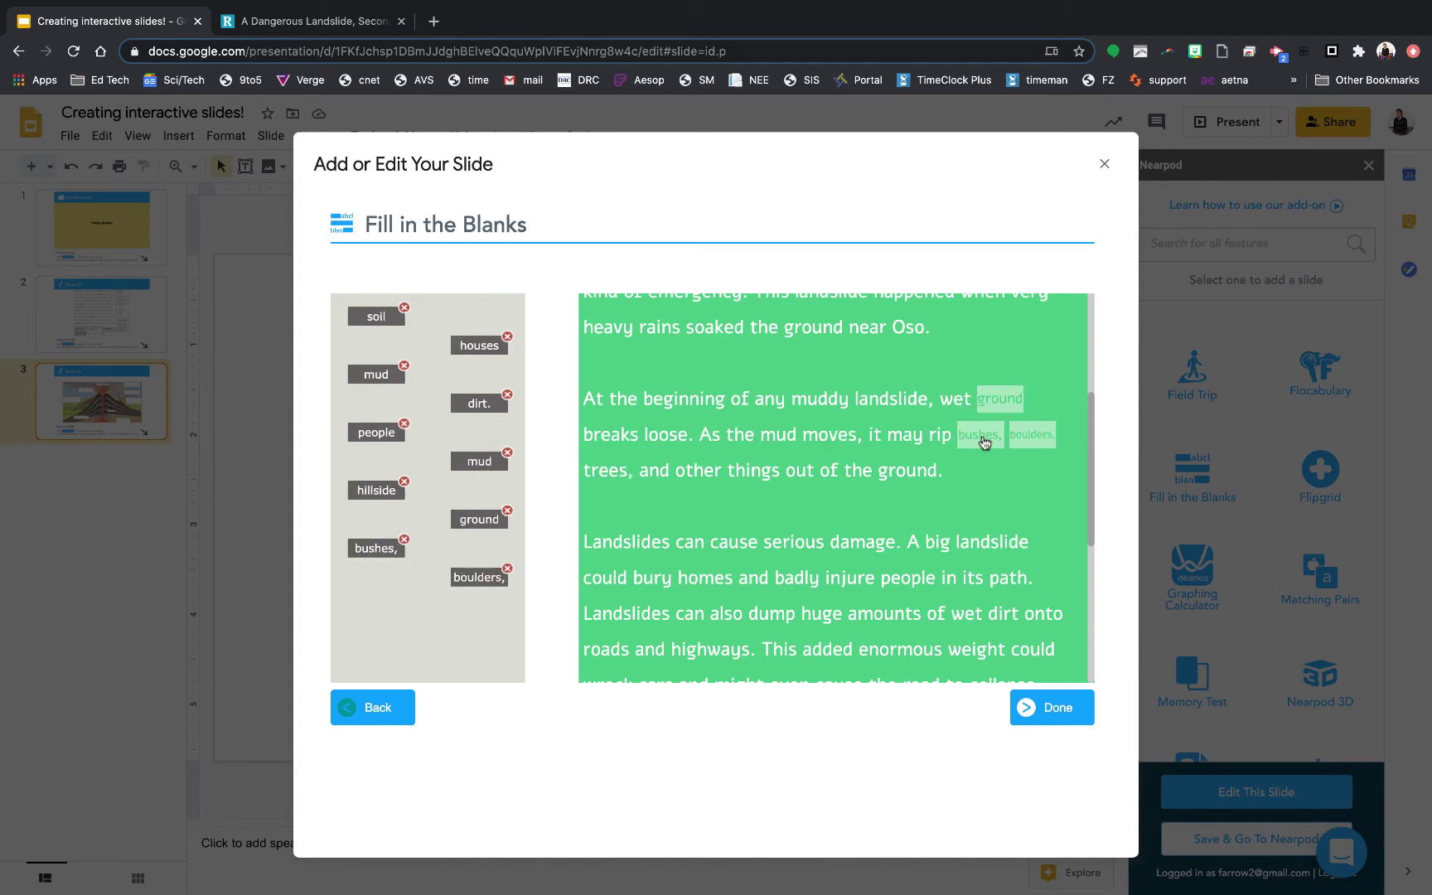
Review the blanked-out passage and finish the Fill in the Blanks activity to add it to the presentation.
{"action": "scroll", "coordinate": [843, 611], "scroll_direction": "down", "scroll_amount": 4}
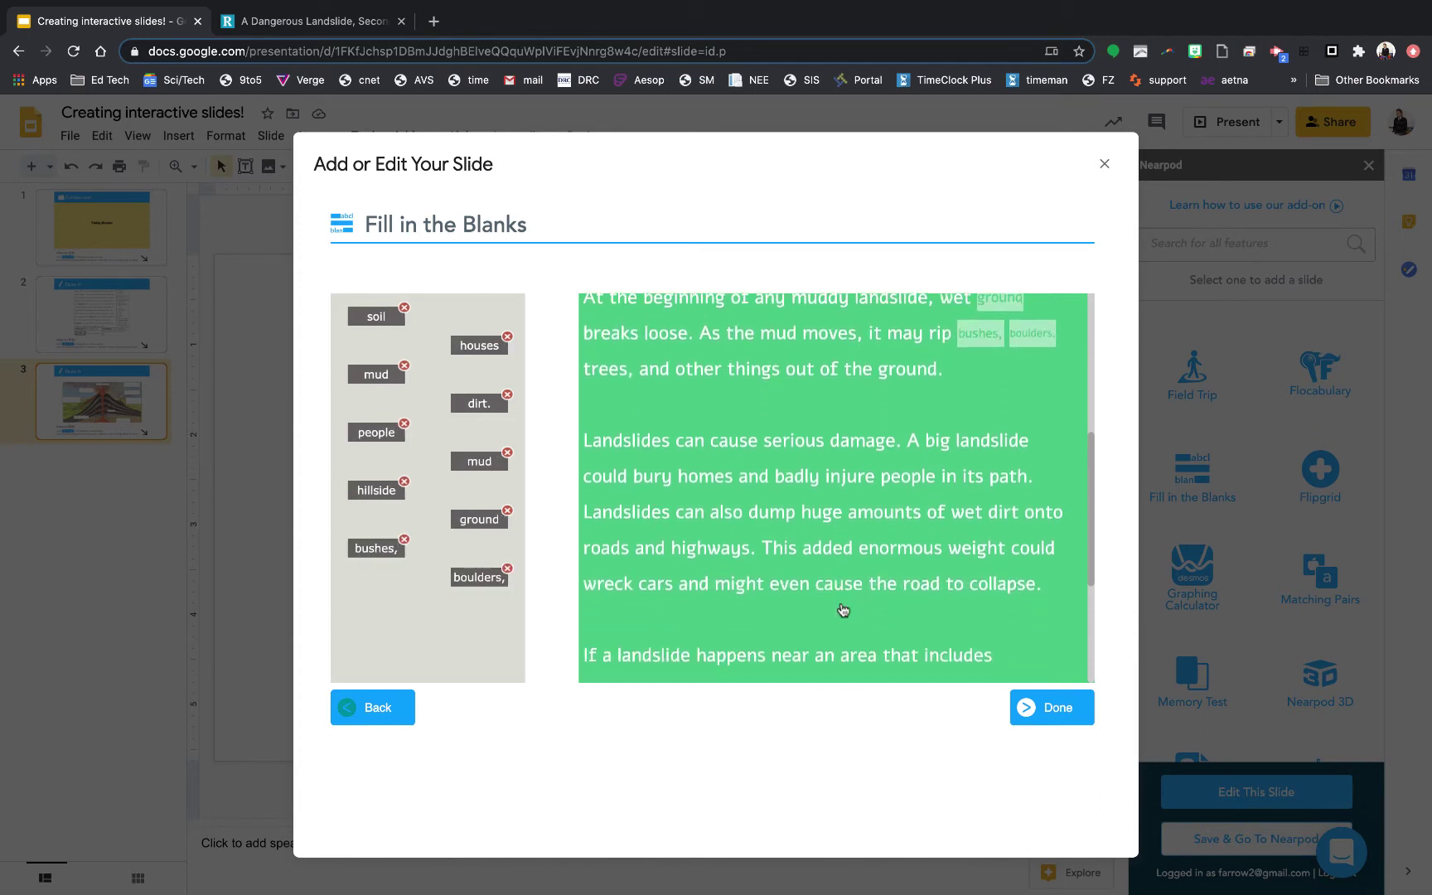
{"action": "scroll", "coordinate": [919, 468], "scroll_direction": "up", "scroll_amount": 5}
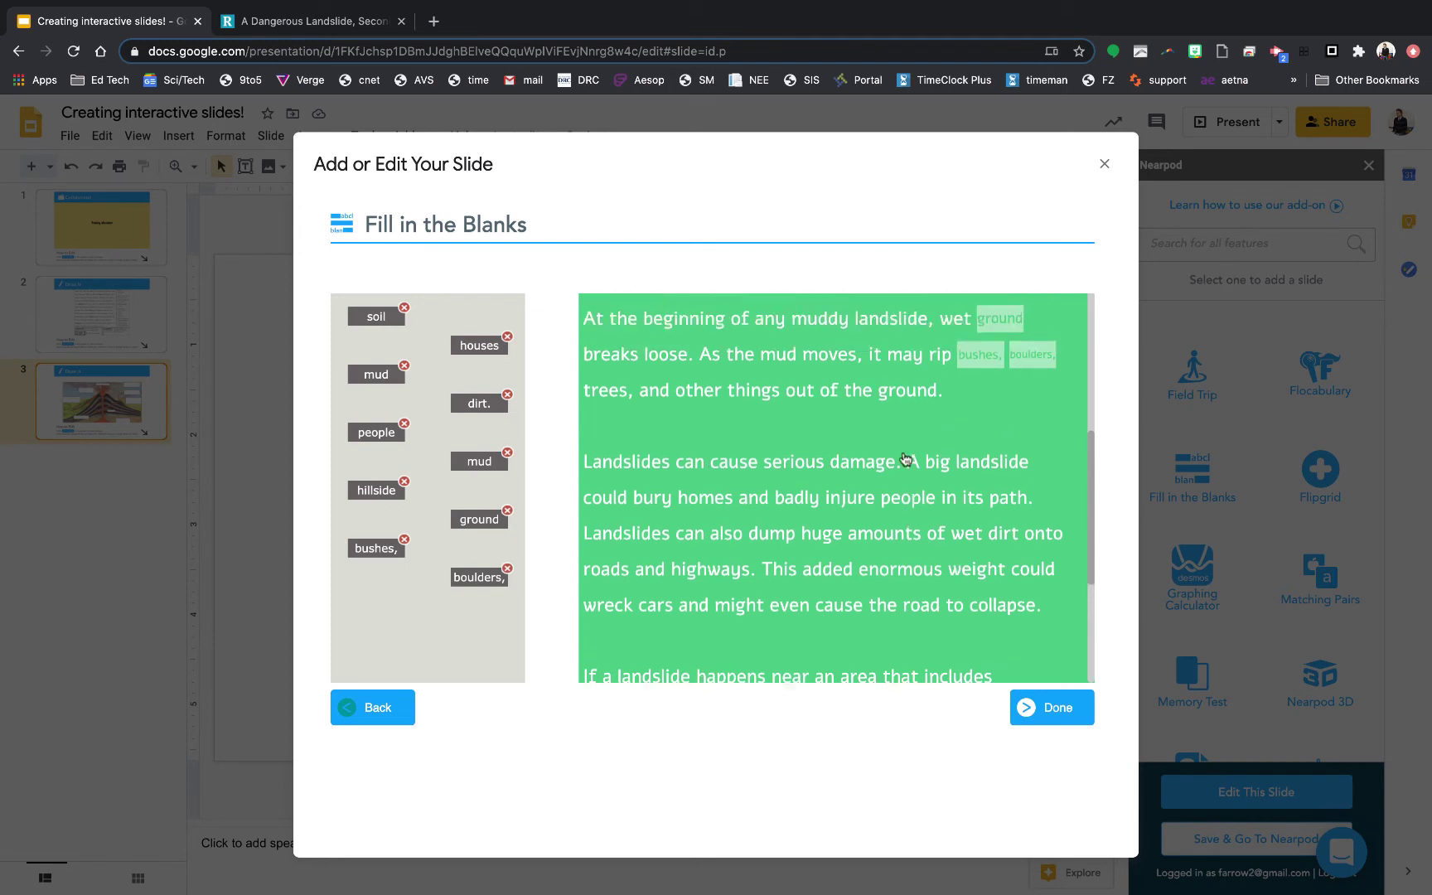
{"action": "scroll", "coordinate": [905, 459], "scroll_direction": "up", "scroll_amount": 5}
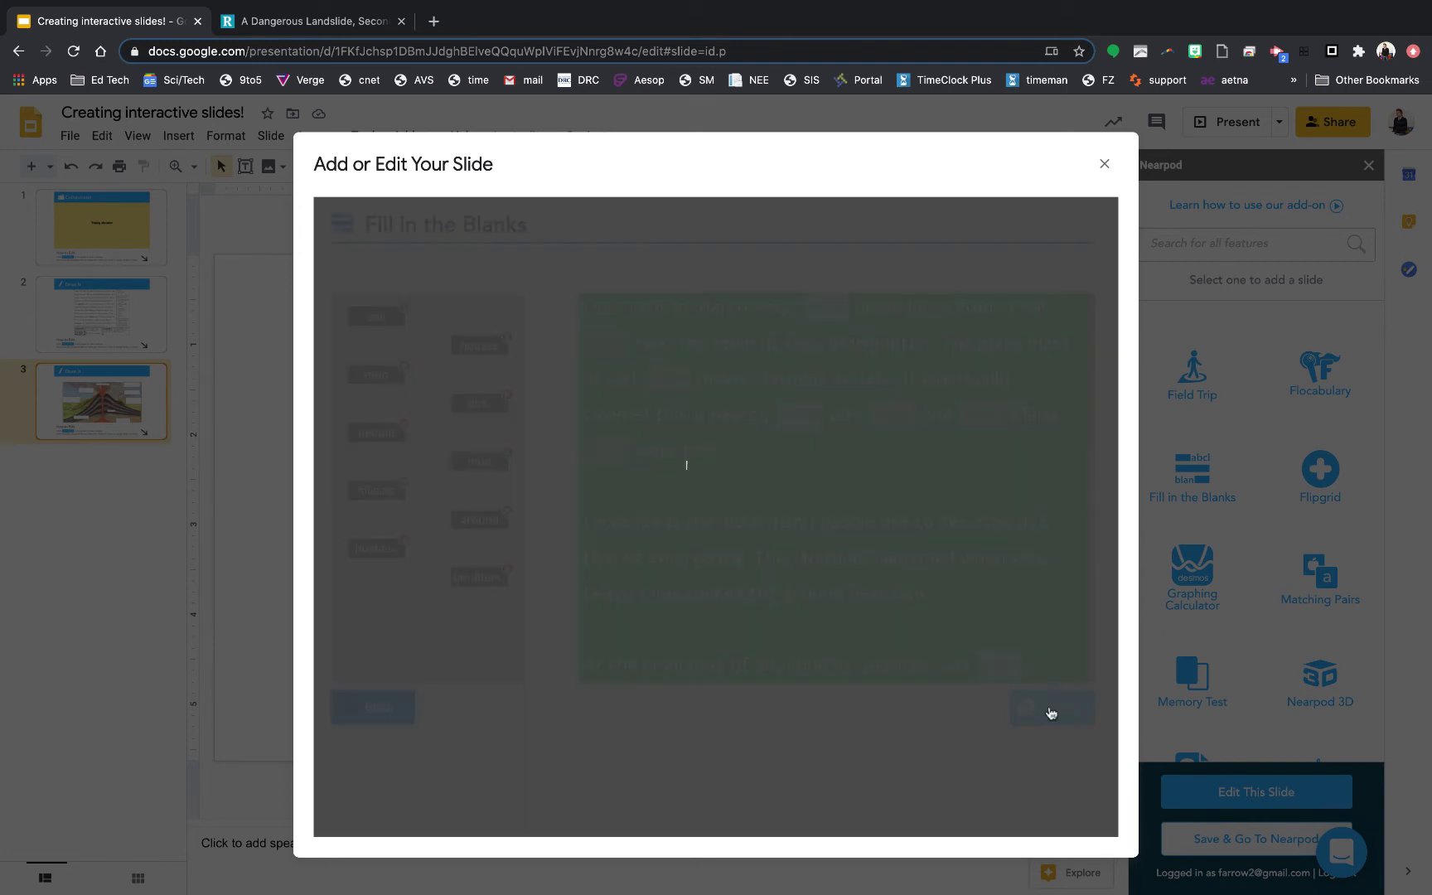
{"action": "left_click", "coordinate": [1051, 713]}
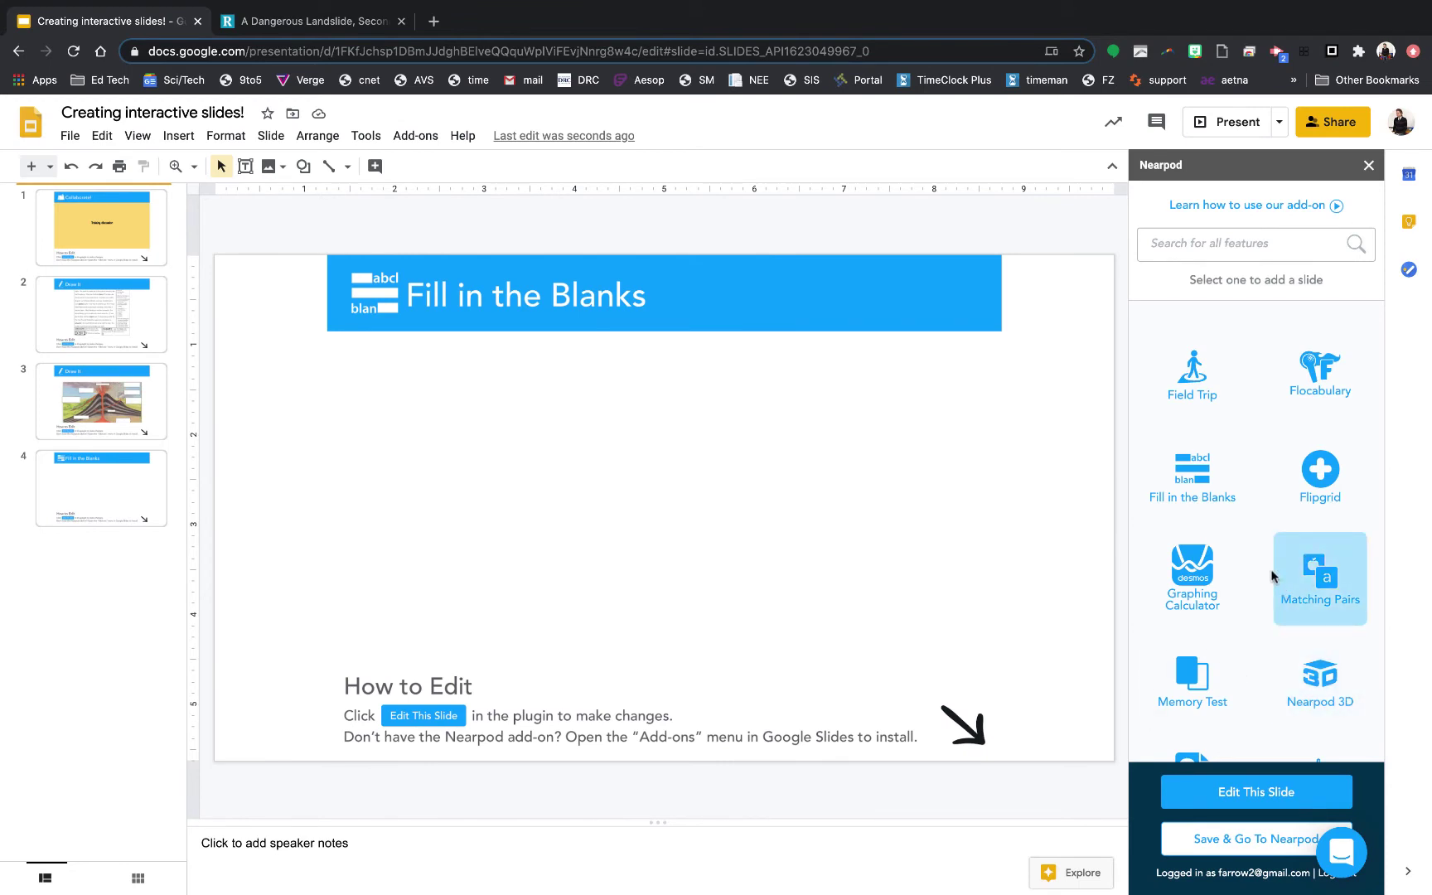
Select the new Fill in the Blanks slide and start adding a Flipgrid activity with the Nearpod add-on.
{"action": "scroll", "coordinate": [1272, 576], "scroll_direction": "down", "scroll_amount": 2}
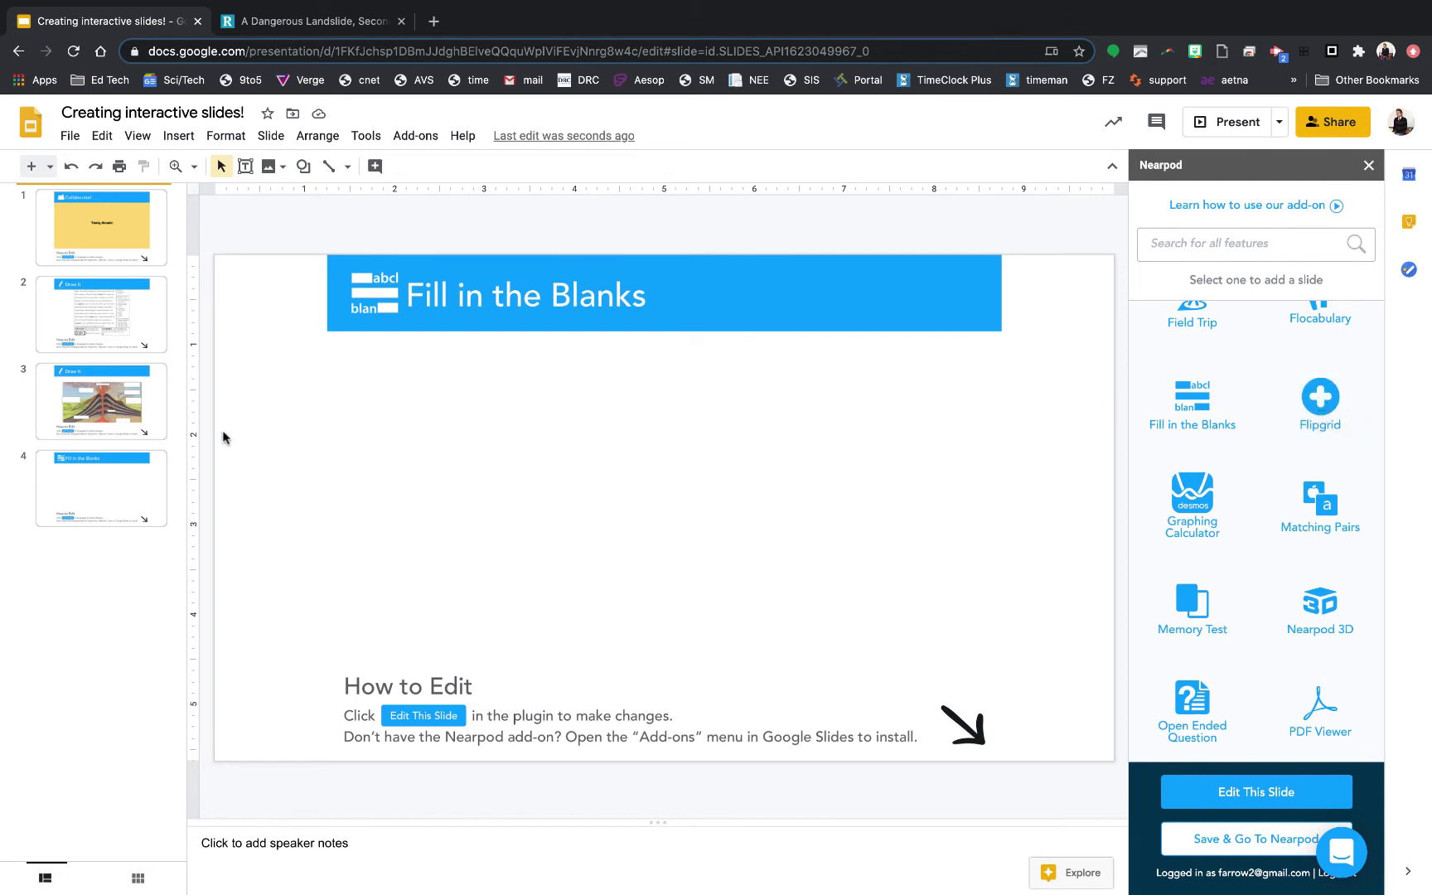
{"action": "left_click", "coordinate": [147, 491]}
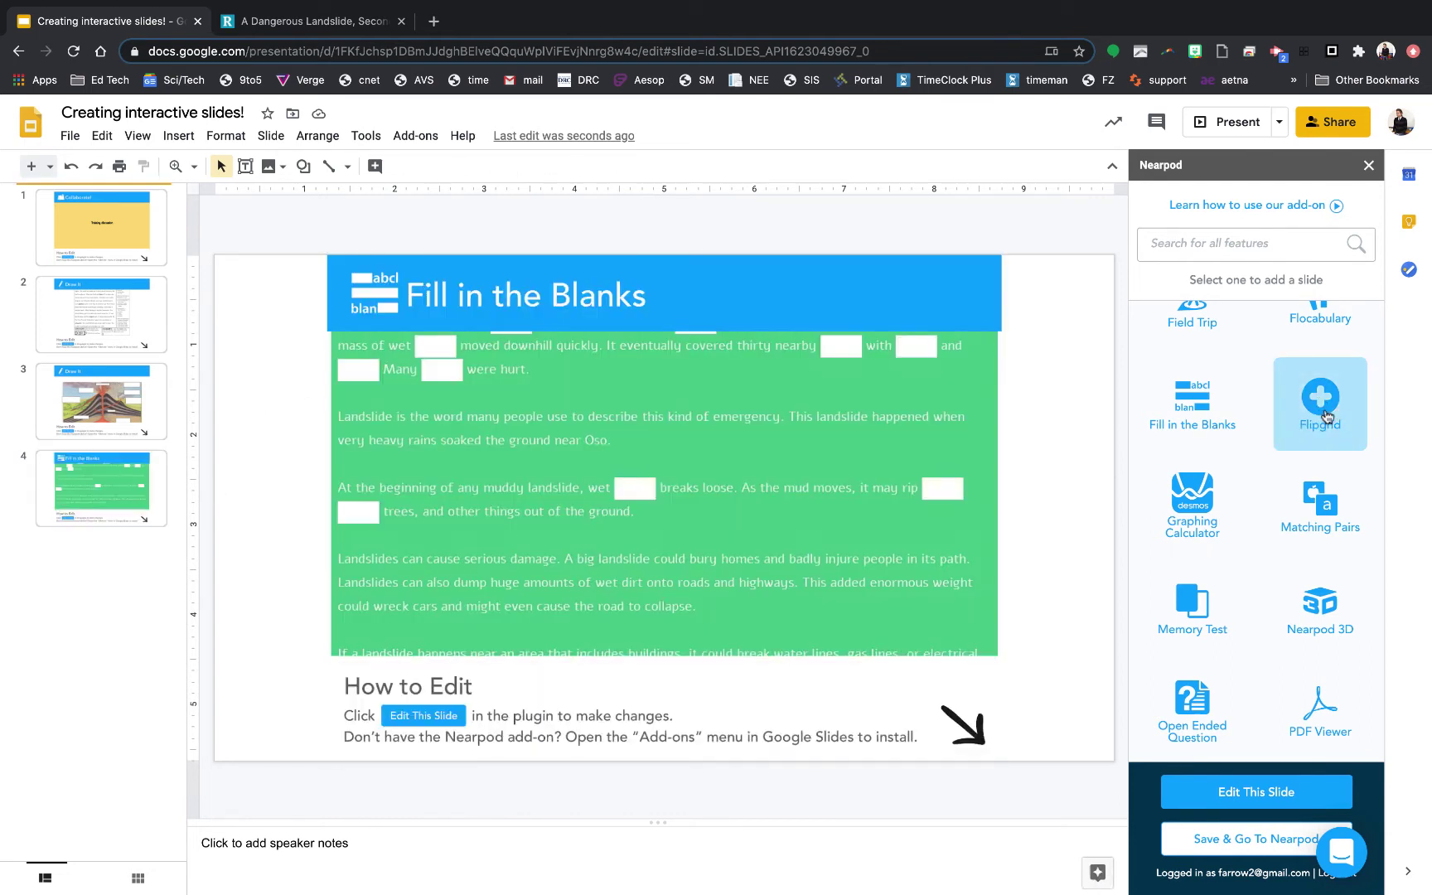
{"action": "left_click", "coordinate": [135, 487]}
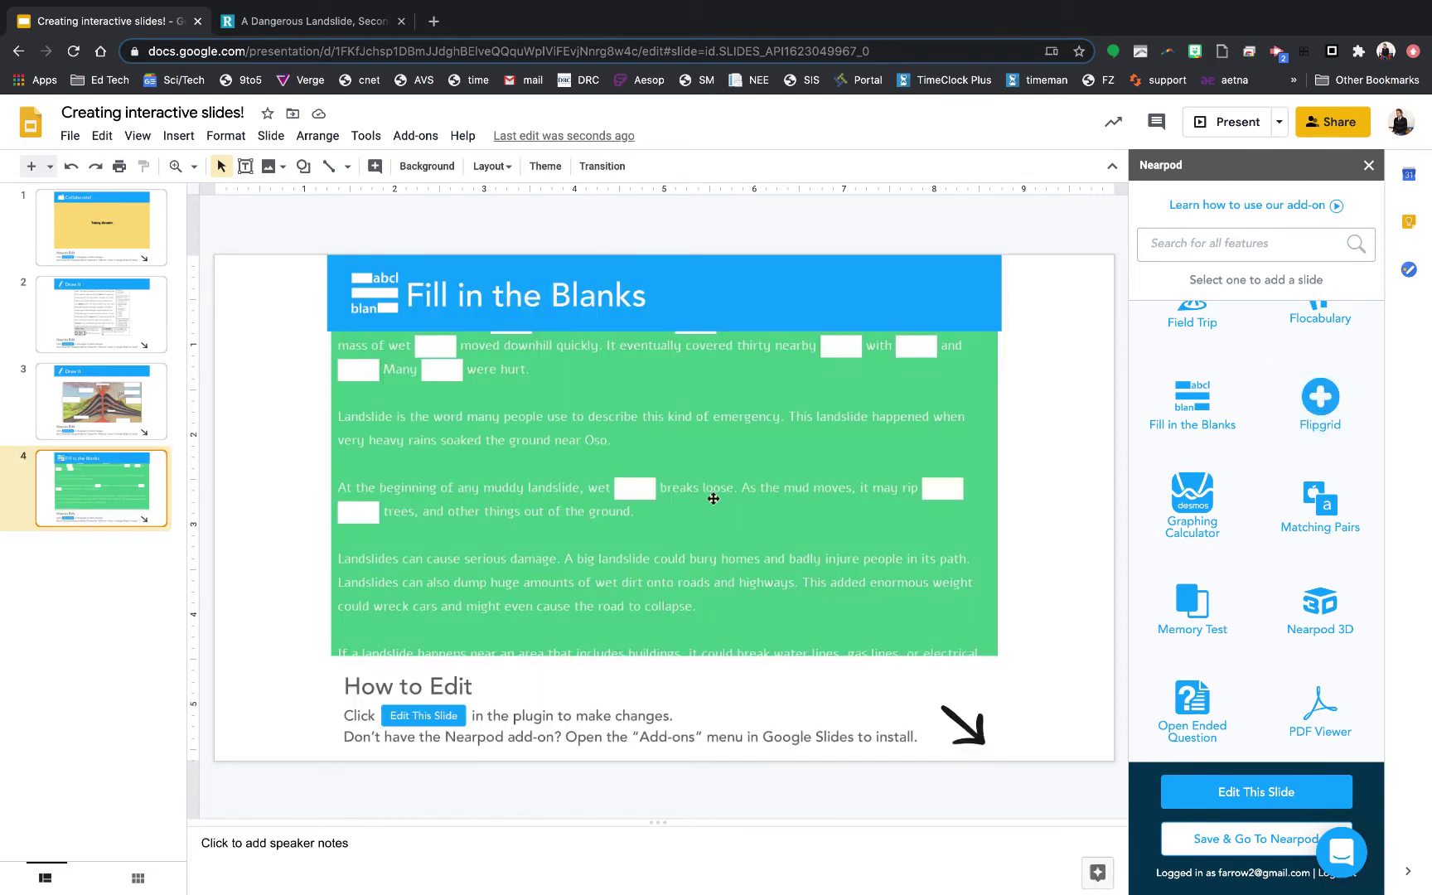
{"action": "left_click", "coordinate": [1317, 414]}
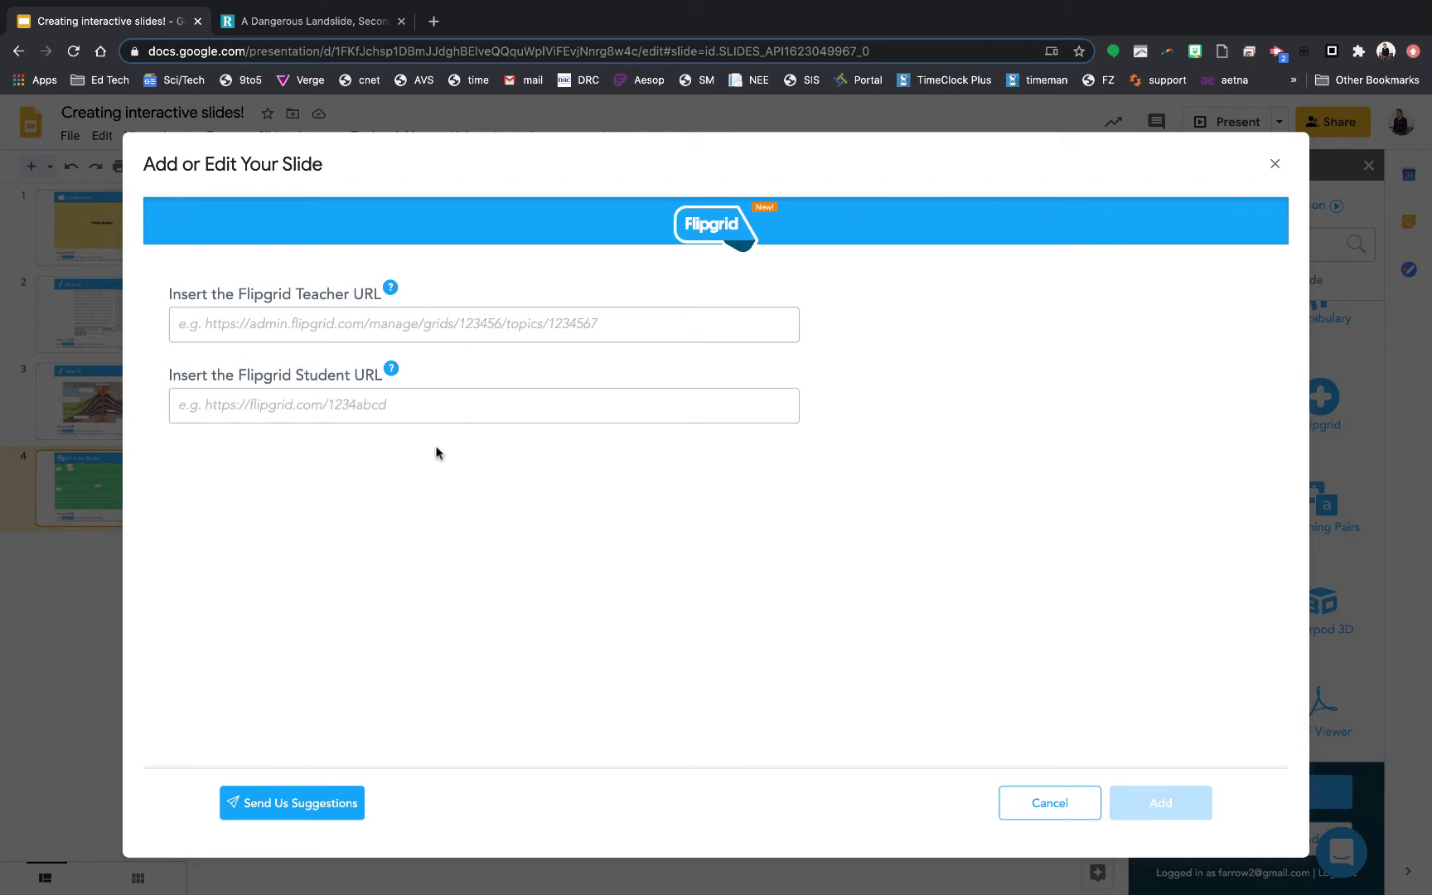
Search for flipgrid in a new browser tab, and open the educator login from the Flipgrid website.
{"action": "left_click", "coordinate": [433, 20]}
{"action": "type", "text": "flipgrid"}
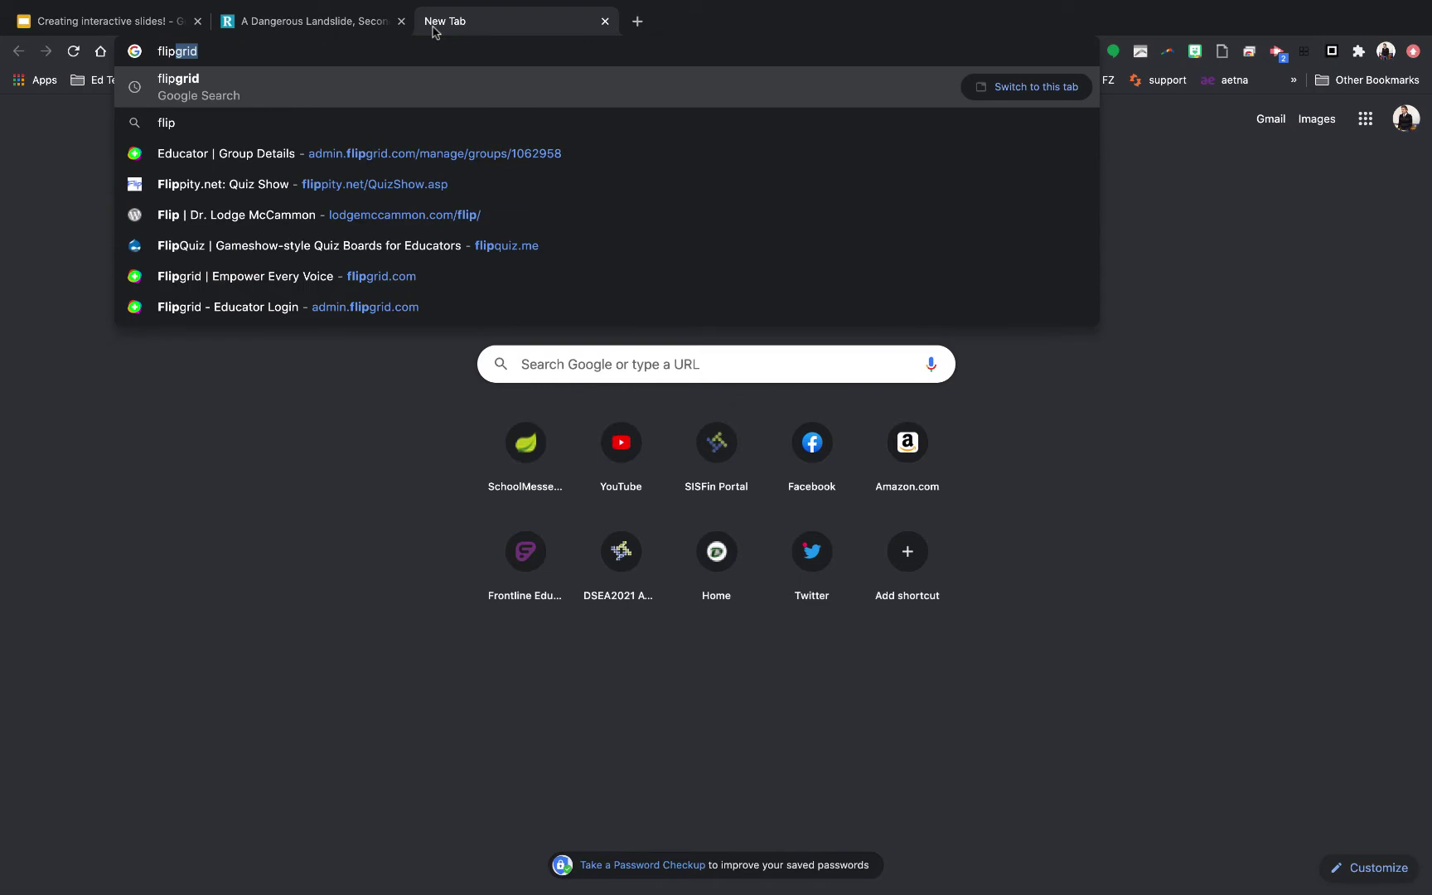
{"action": "key", "text": "Return"}
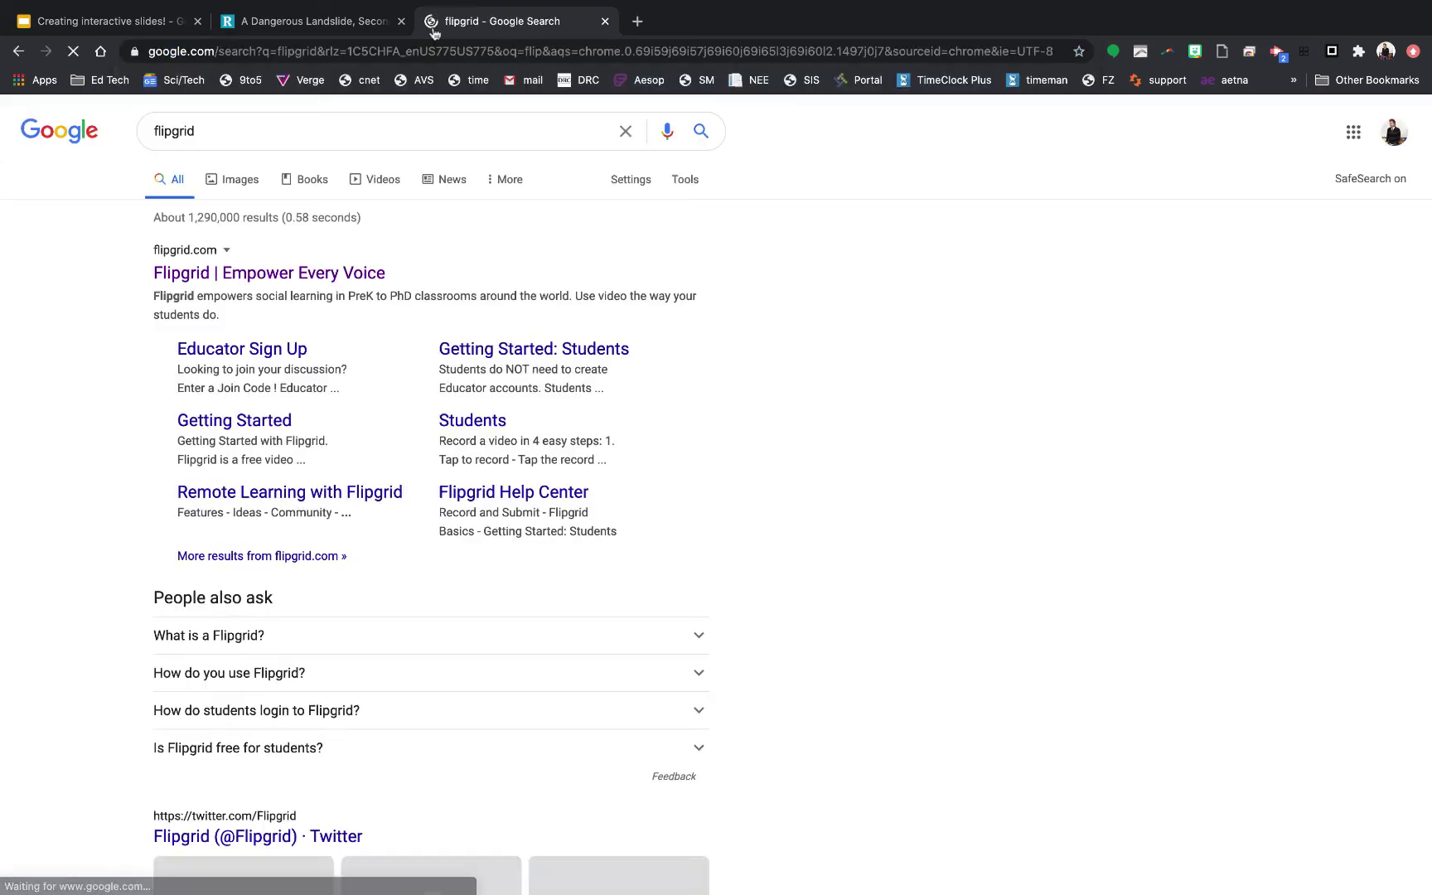
{"action": "left_click", "coordinate": [306, 276]}
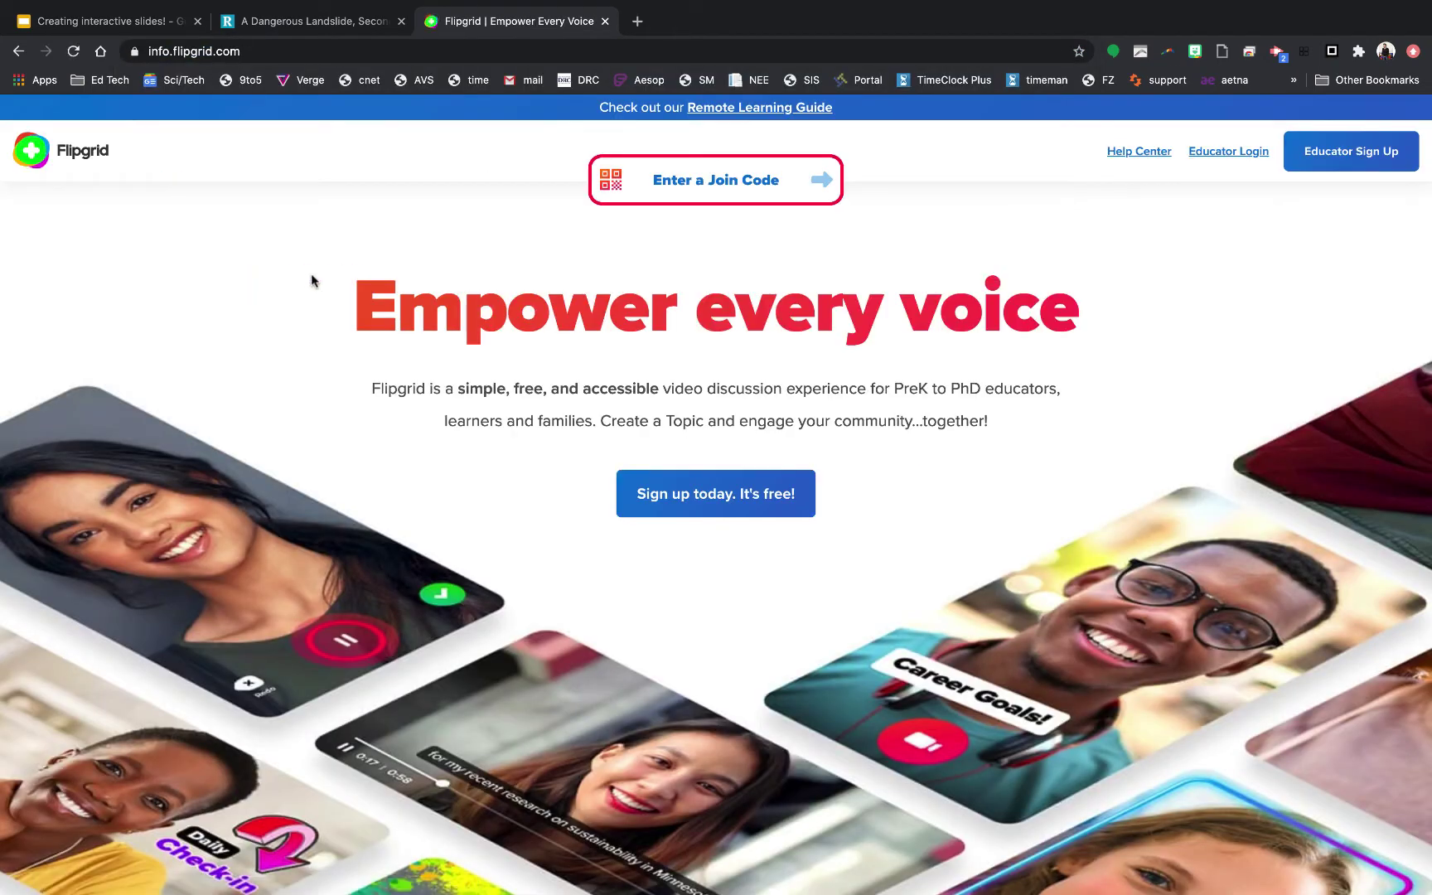
{"action": "left_click", "coordinate": [1244, 152]}
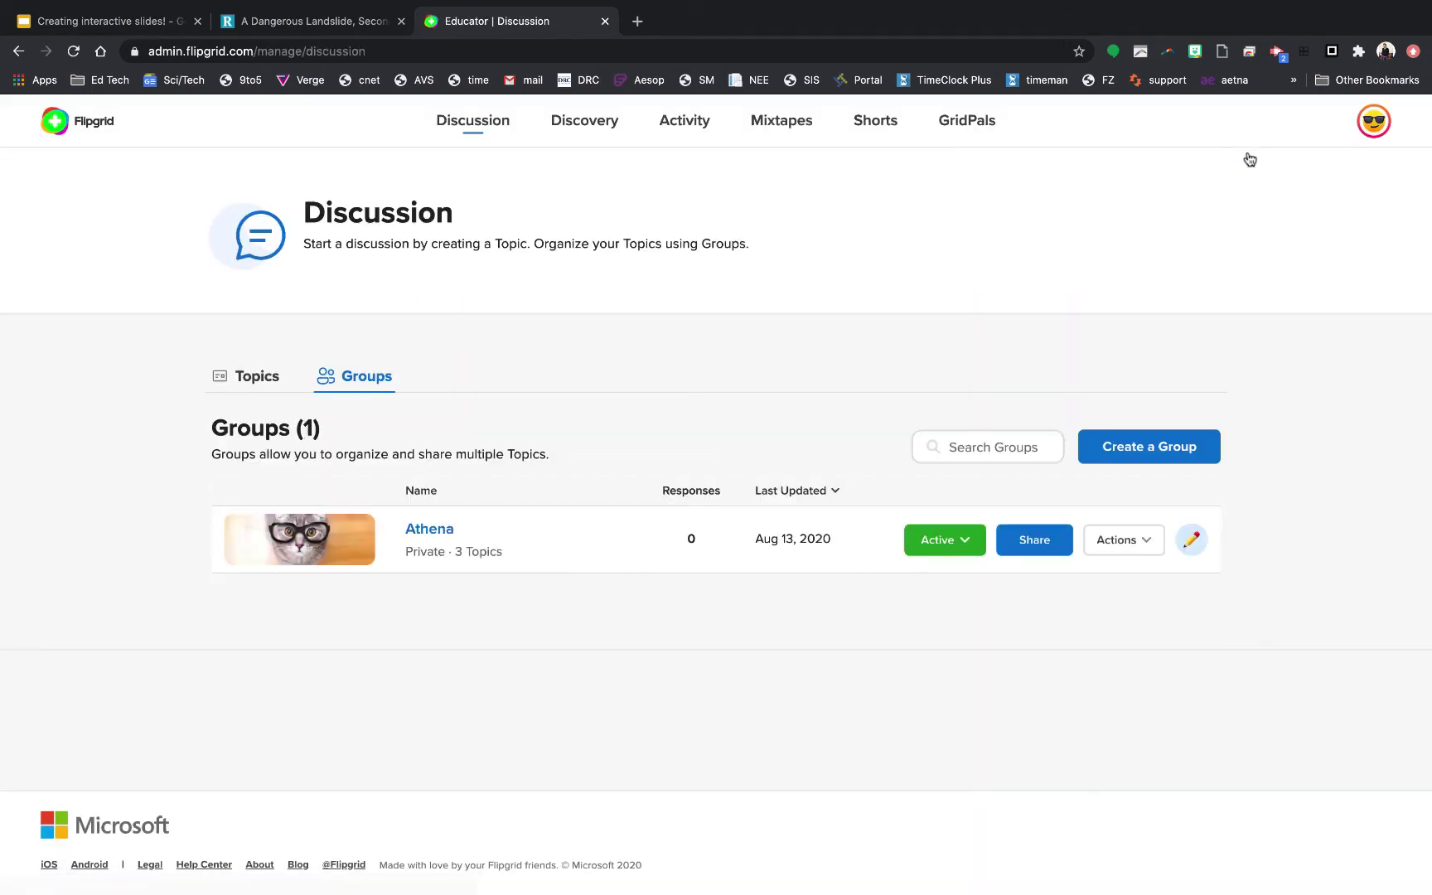
Open the Athena group in Flipgrid and look through its list of topics.
{"action": "left_click", "coordinate": [439, 532]}
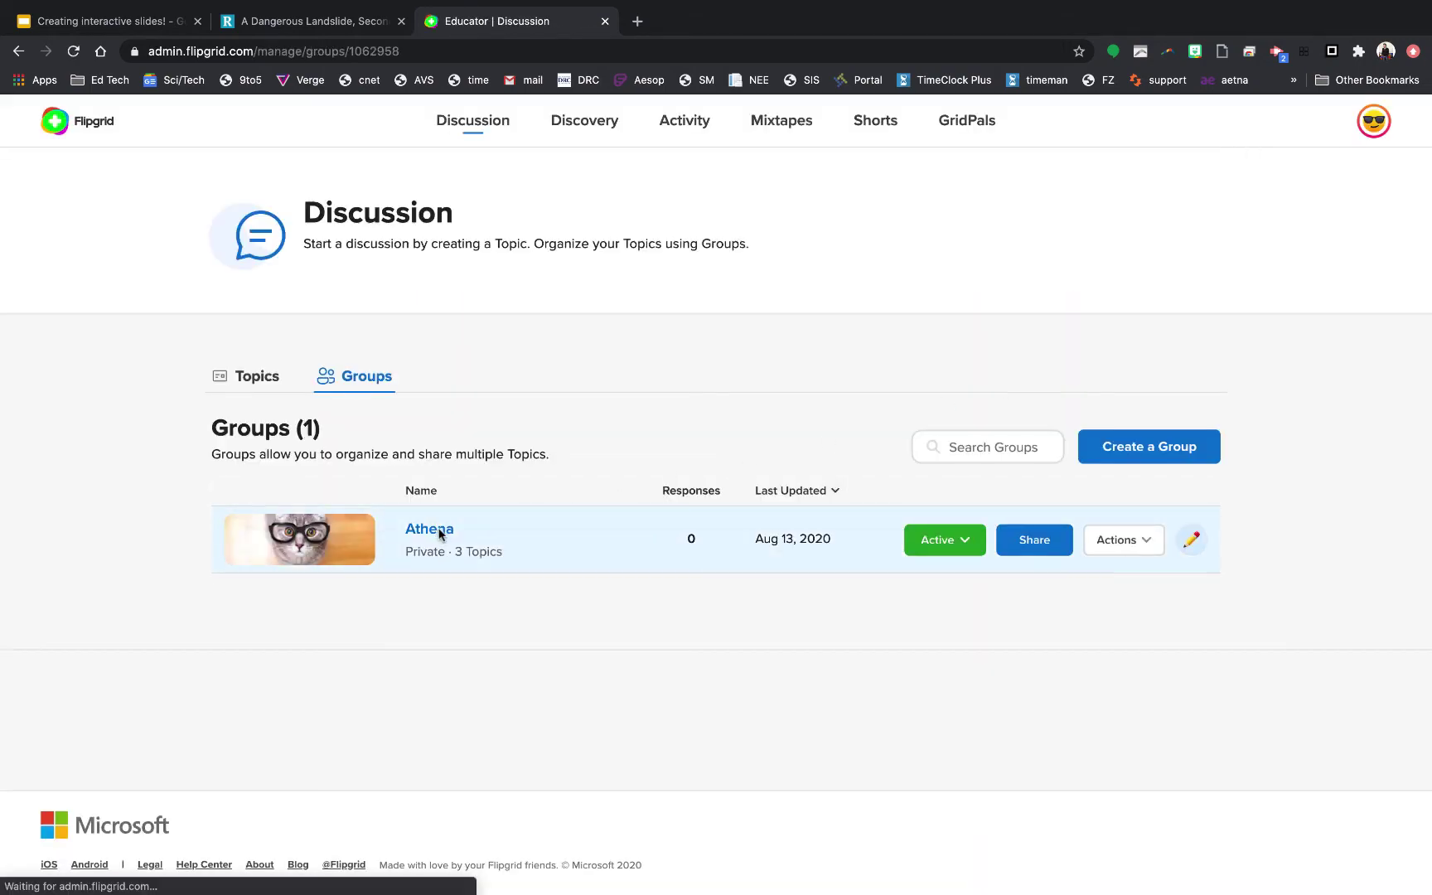
{"action": "scroll", "coordinate": [1324, 634], "scroll_direction": "down", "scroll_amount": 3}
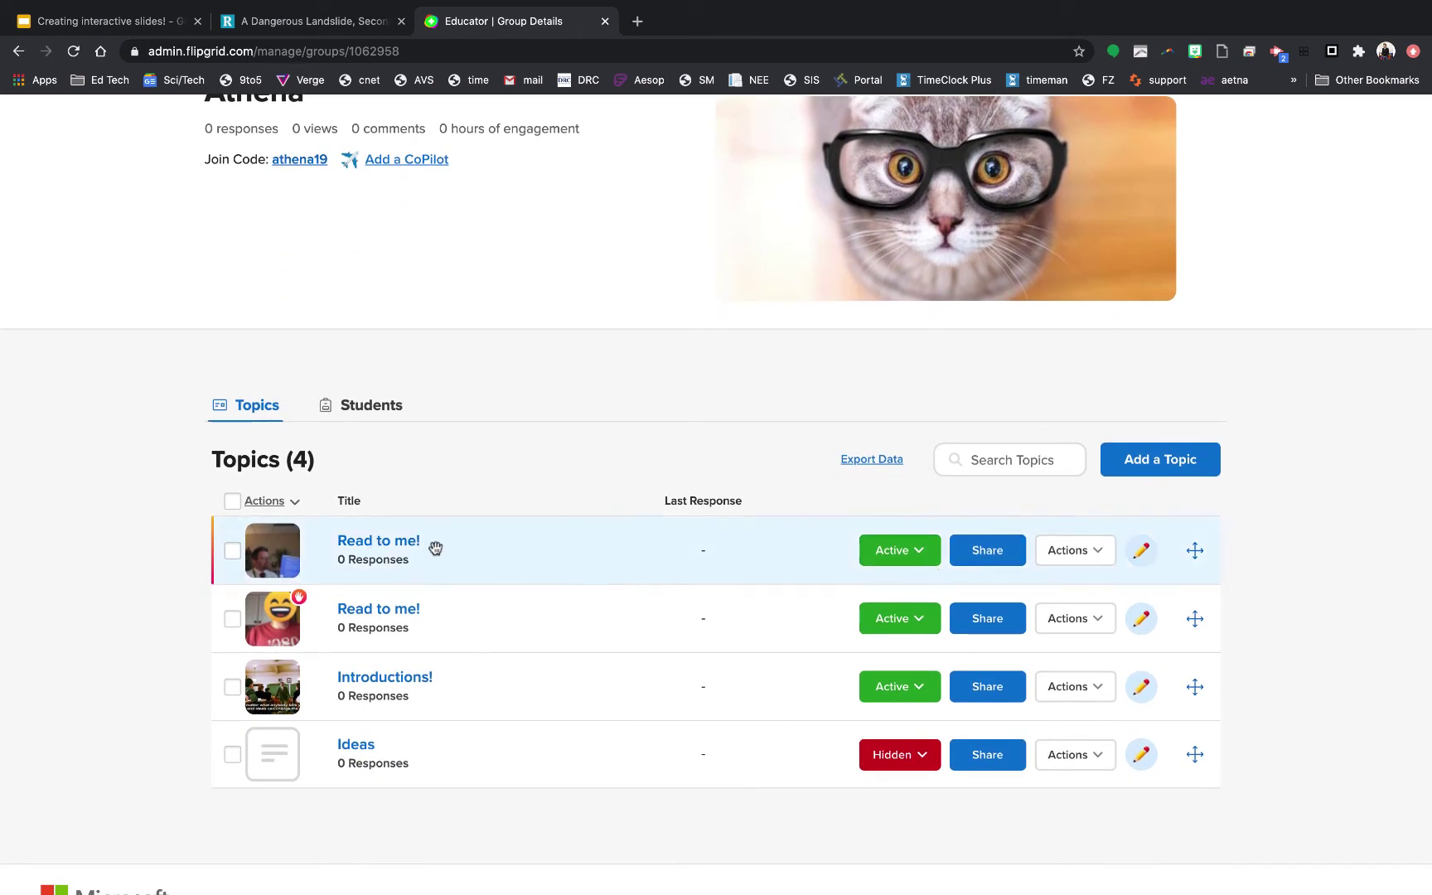
{"action": "scroll", "coordinate": [544, 434], "scroll_direction": "up", "scroll_amount": 3}
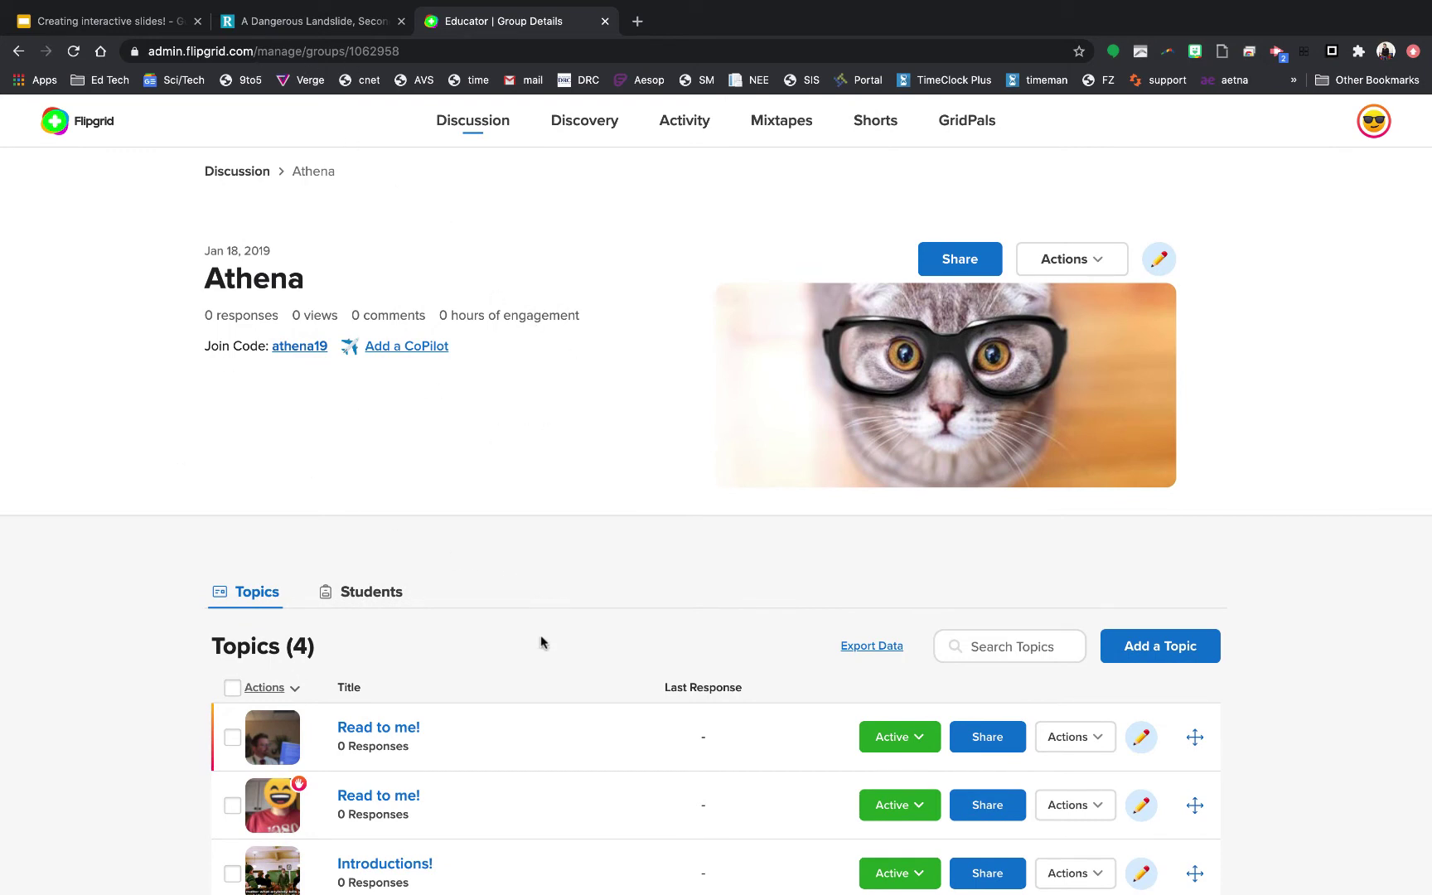
{"action": "scroll", "coordinate": [538, 622], "scroll_direction": "down", "scroll_amount": 3}
{"action": "scroll", "coordinate": [543, 401], "scroll_direction": "up", "scroll_amount": 2}
{"action": "scroll", "coordinate": [543, 401], "scroll_direction": "up", "scroll_amount": 1}
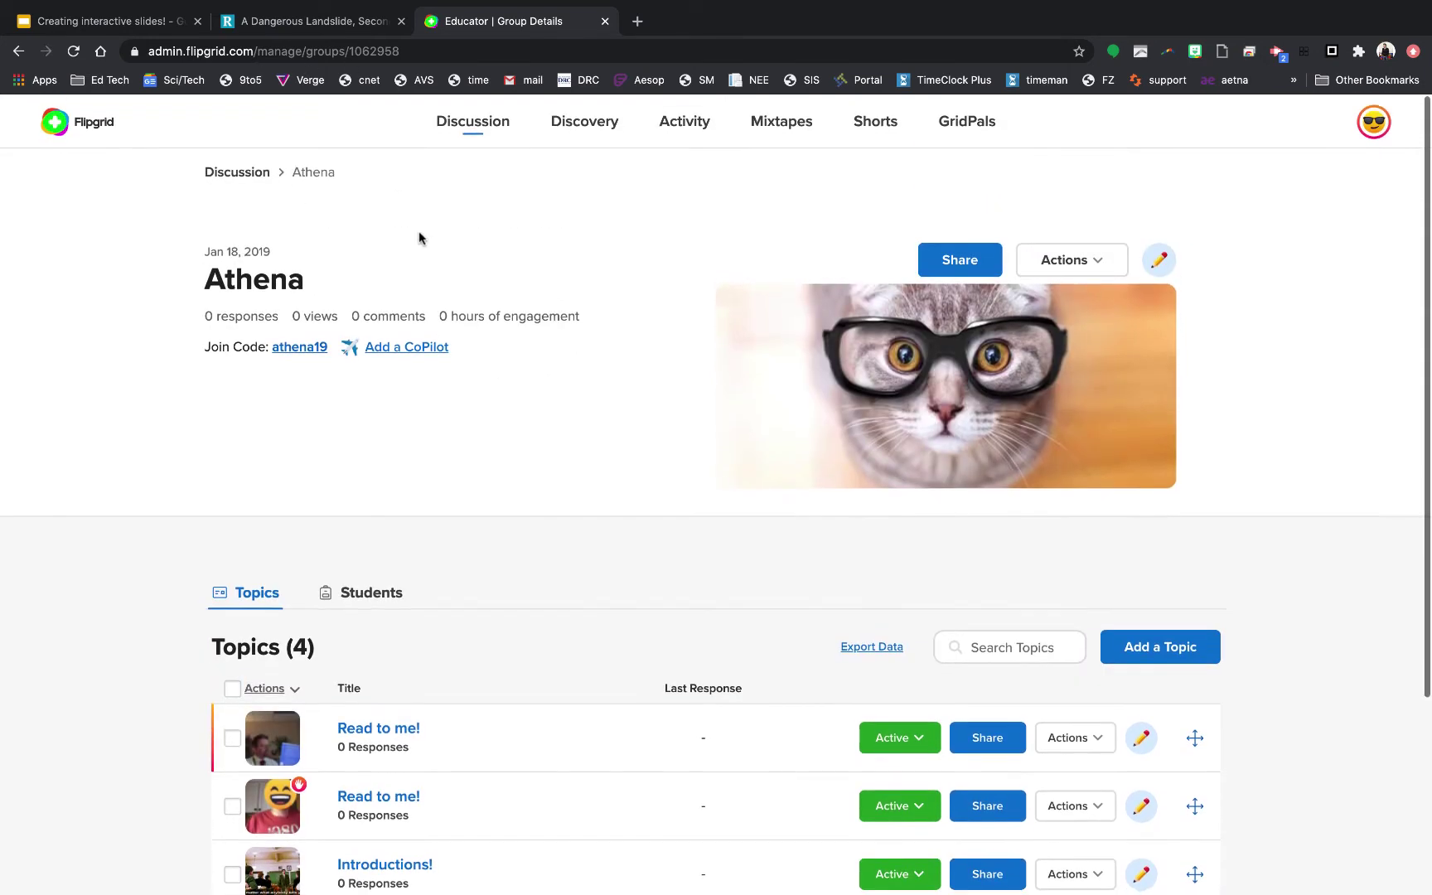
Copy the web address of the Athena group page and paste it as the Flipgrid Teacher URL in the Nearpod slide dialog.
{"action": "left_click", "coordinate": [326, 52]}
{"action": "key", "text": "ctrl+c"}
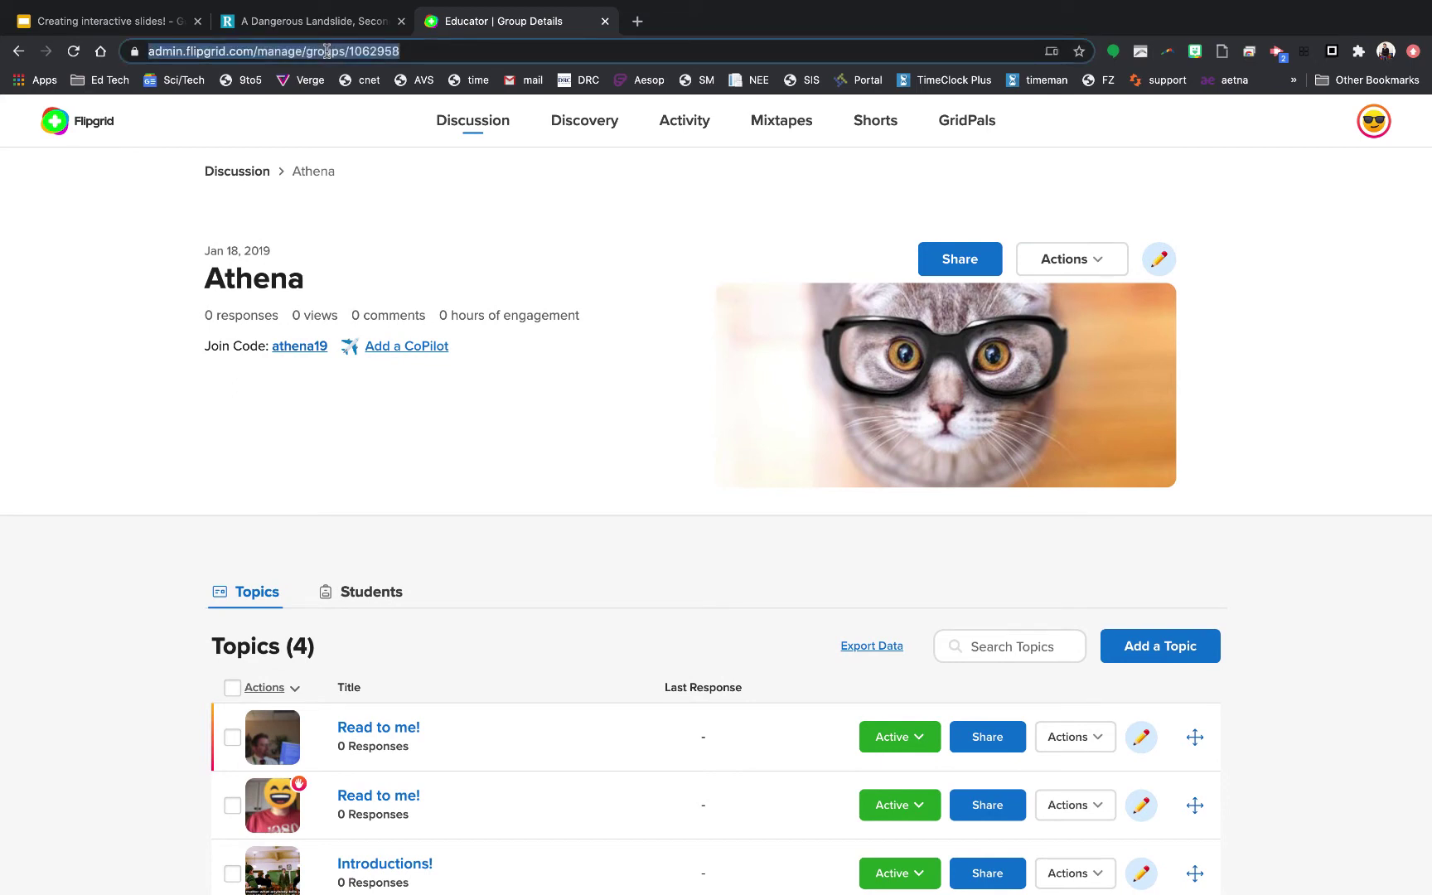
{"action": "left_click", "coordinate": [137, 26]}
{"action": "left_click", "coordinate": [329, 323]}
{"action": "key", "text": "ctrl+v"}
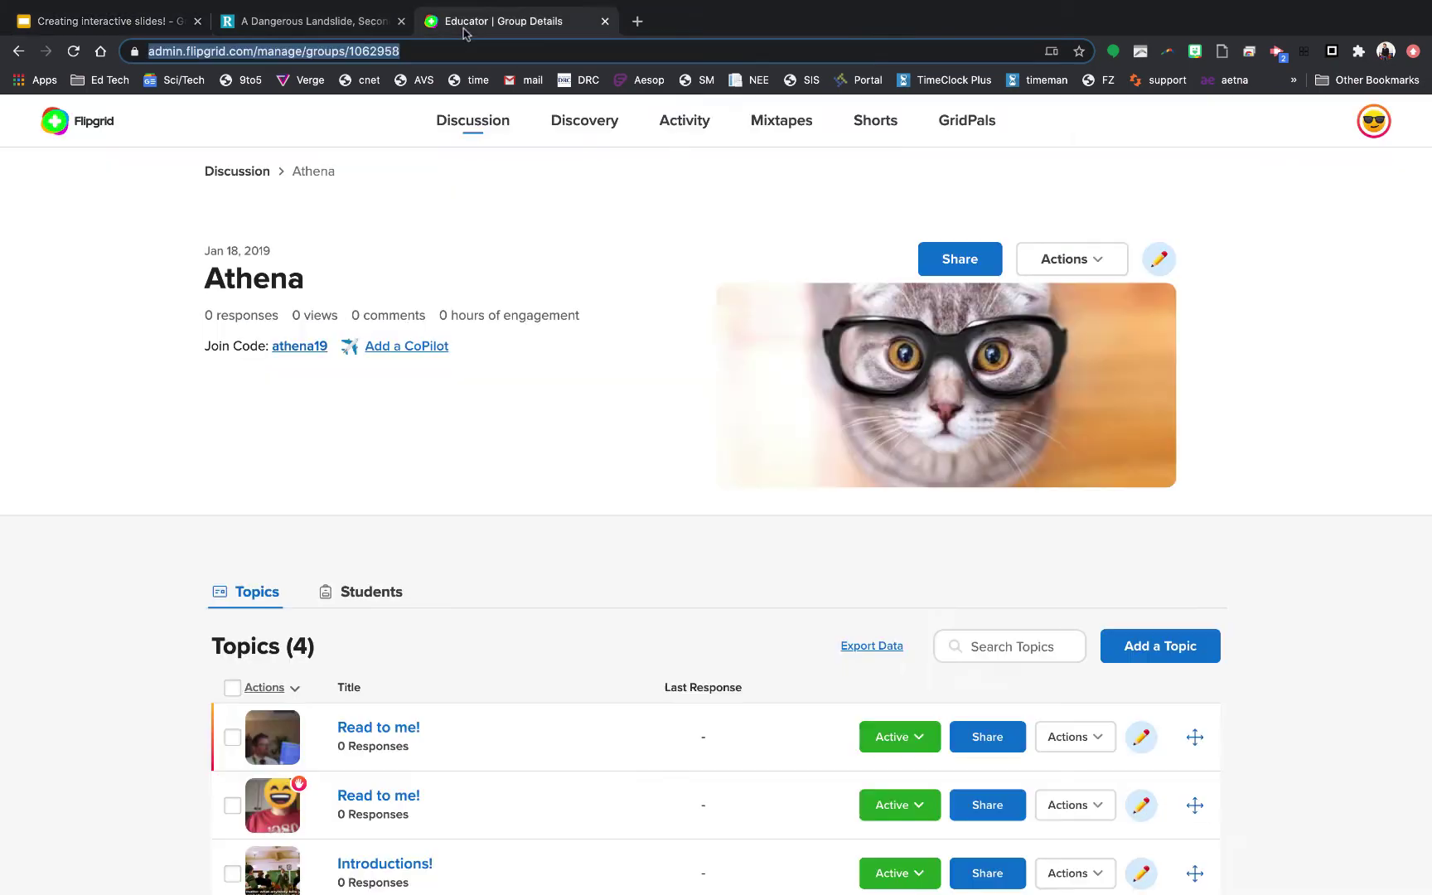
Copy the join link of the first Read to me! topic into the Flipgrid Student URL and add the Flipgrid slide.
{"action": "left_click", "coordinate": [464, 25]}
{"action": "scroll", "coordinate": [655, 604], "scroll_direction": "down", "scroll_amount": 3}
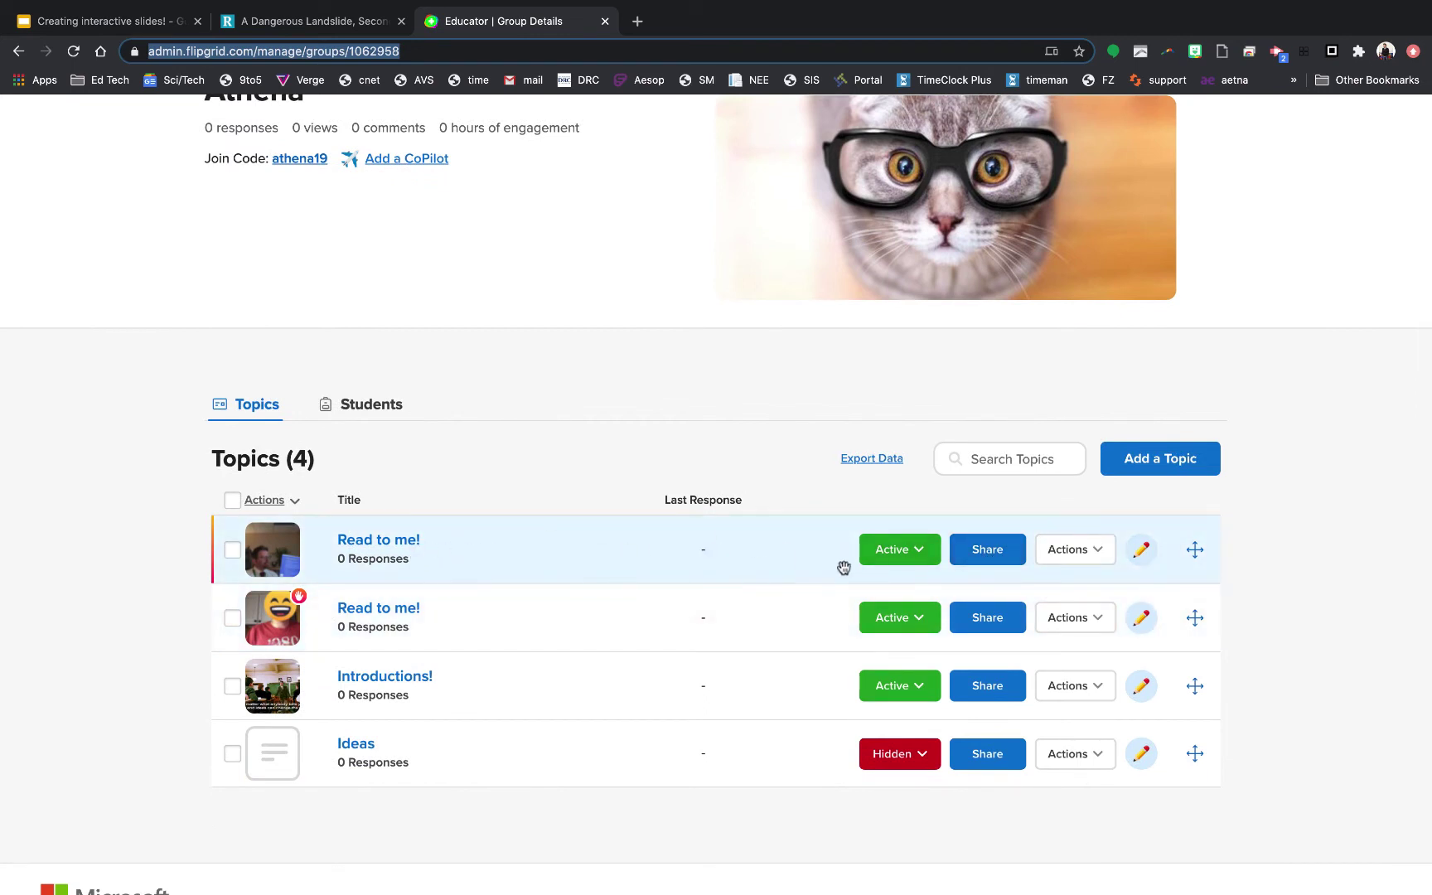
{"action": "left_click", "coordinate": [994, 563]}
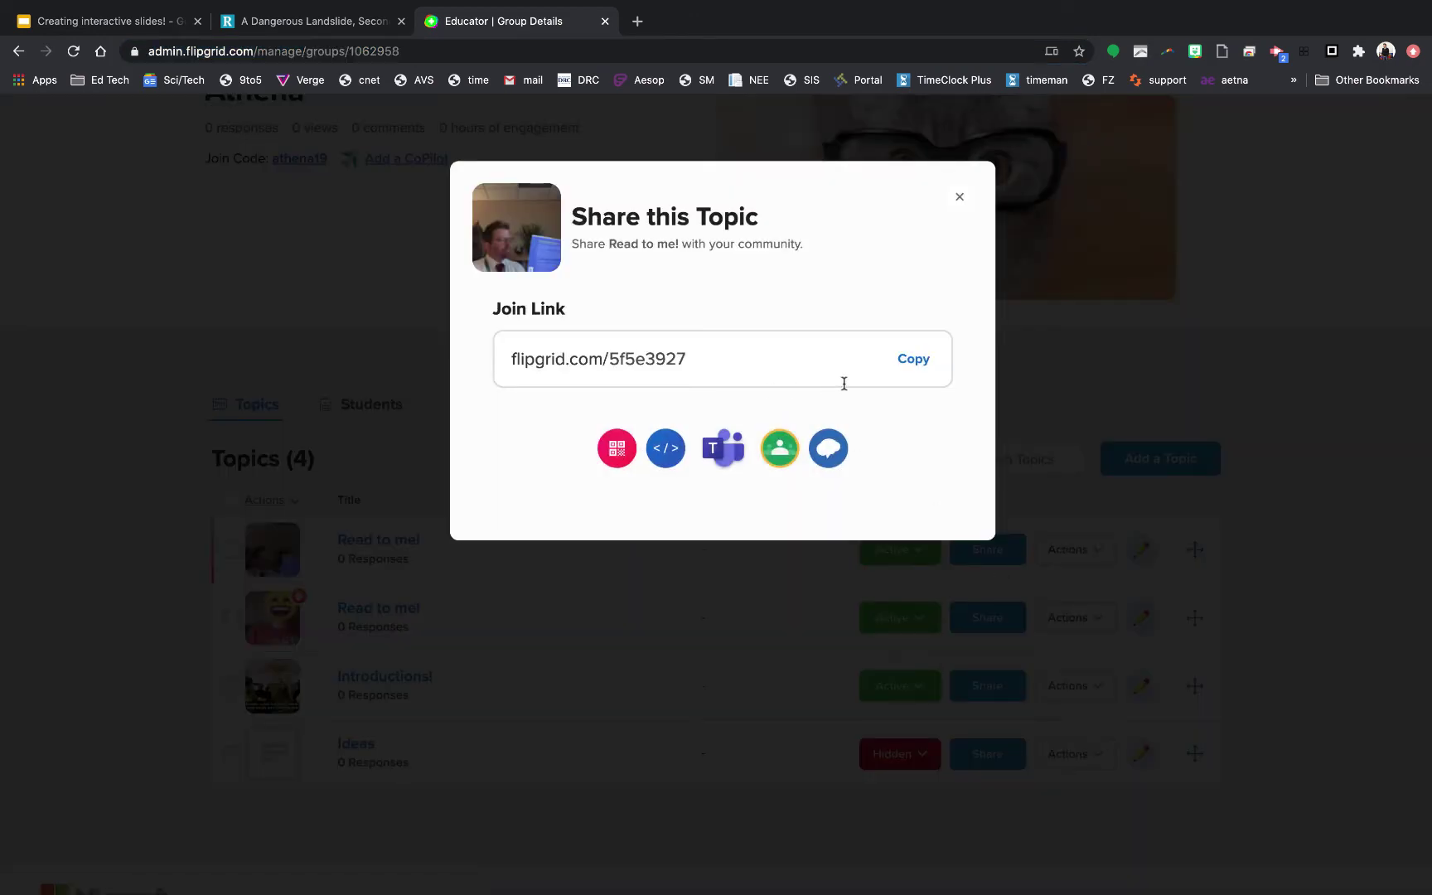
{"action": "left_click", "coordinate": [913, 361]}
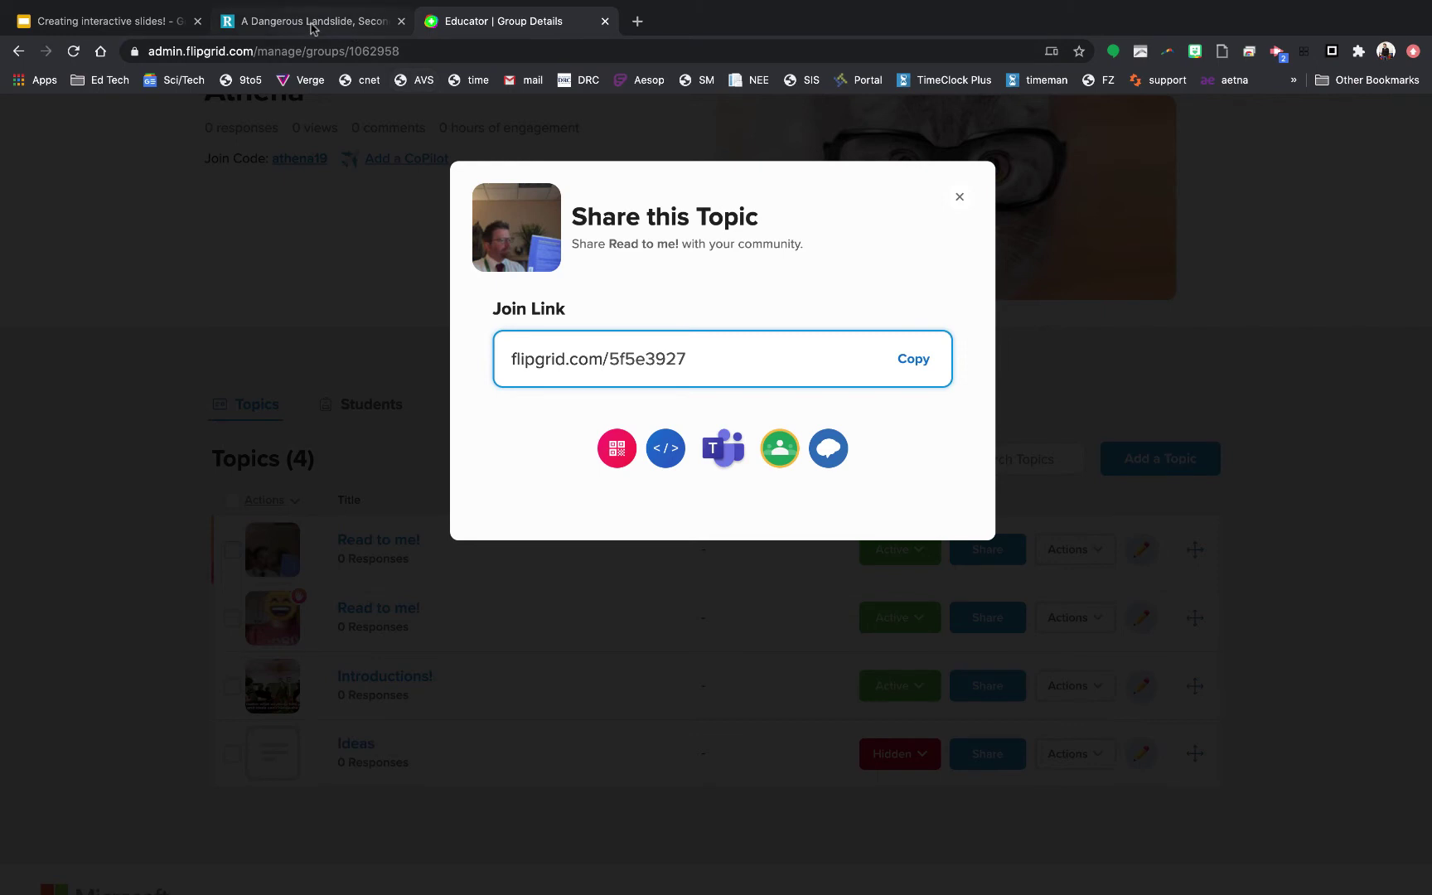
{"action": "left_click", "coordinate": [141, 18]}
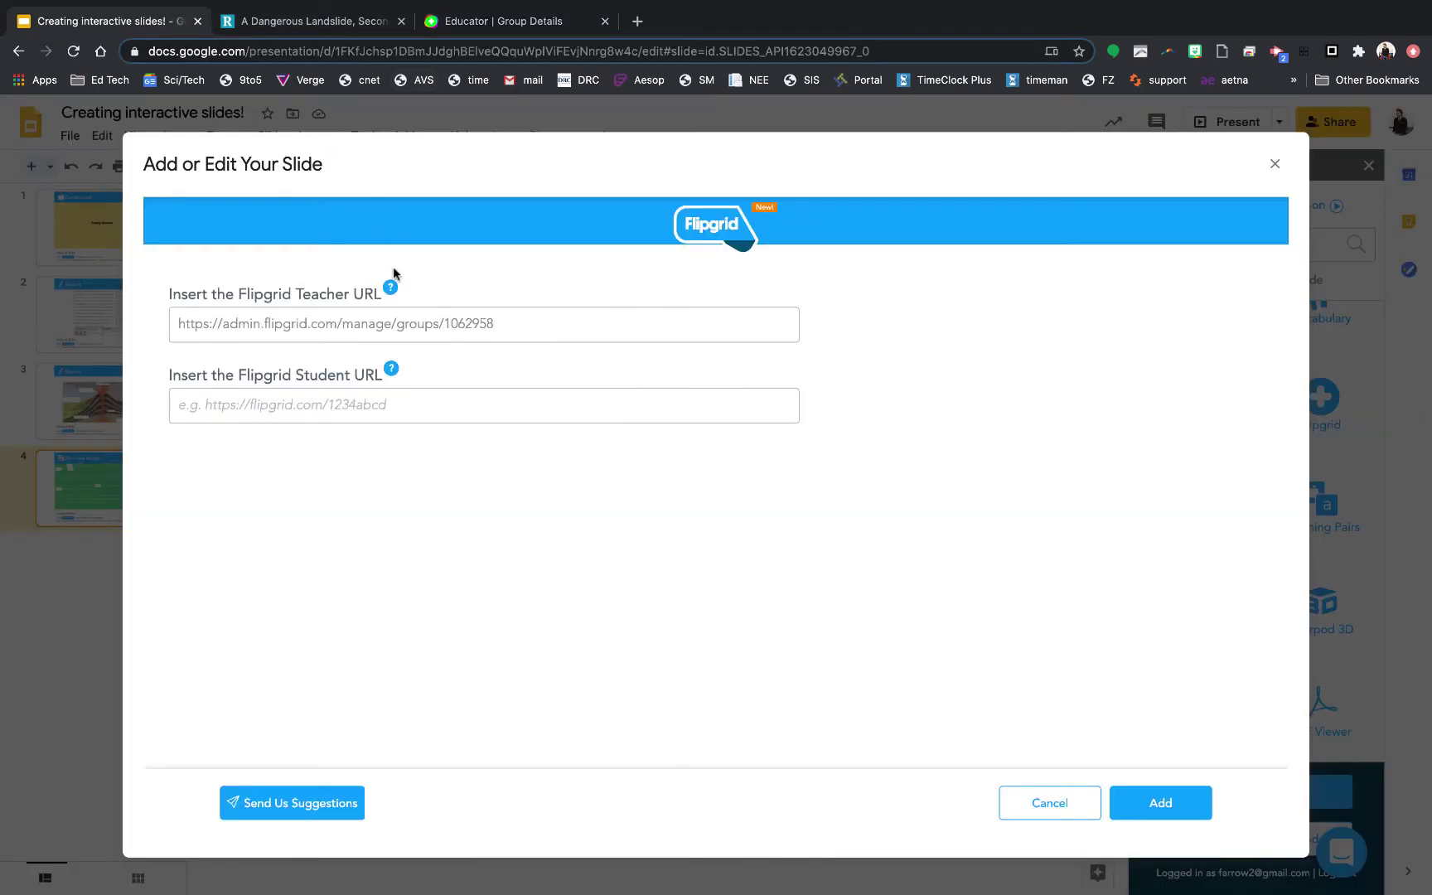
{"action": "left_click", "coordinate": [357, 403]}
{"action": "key", "text": "ctrl+v"}
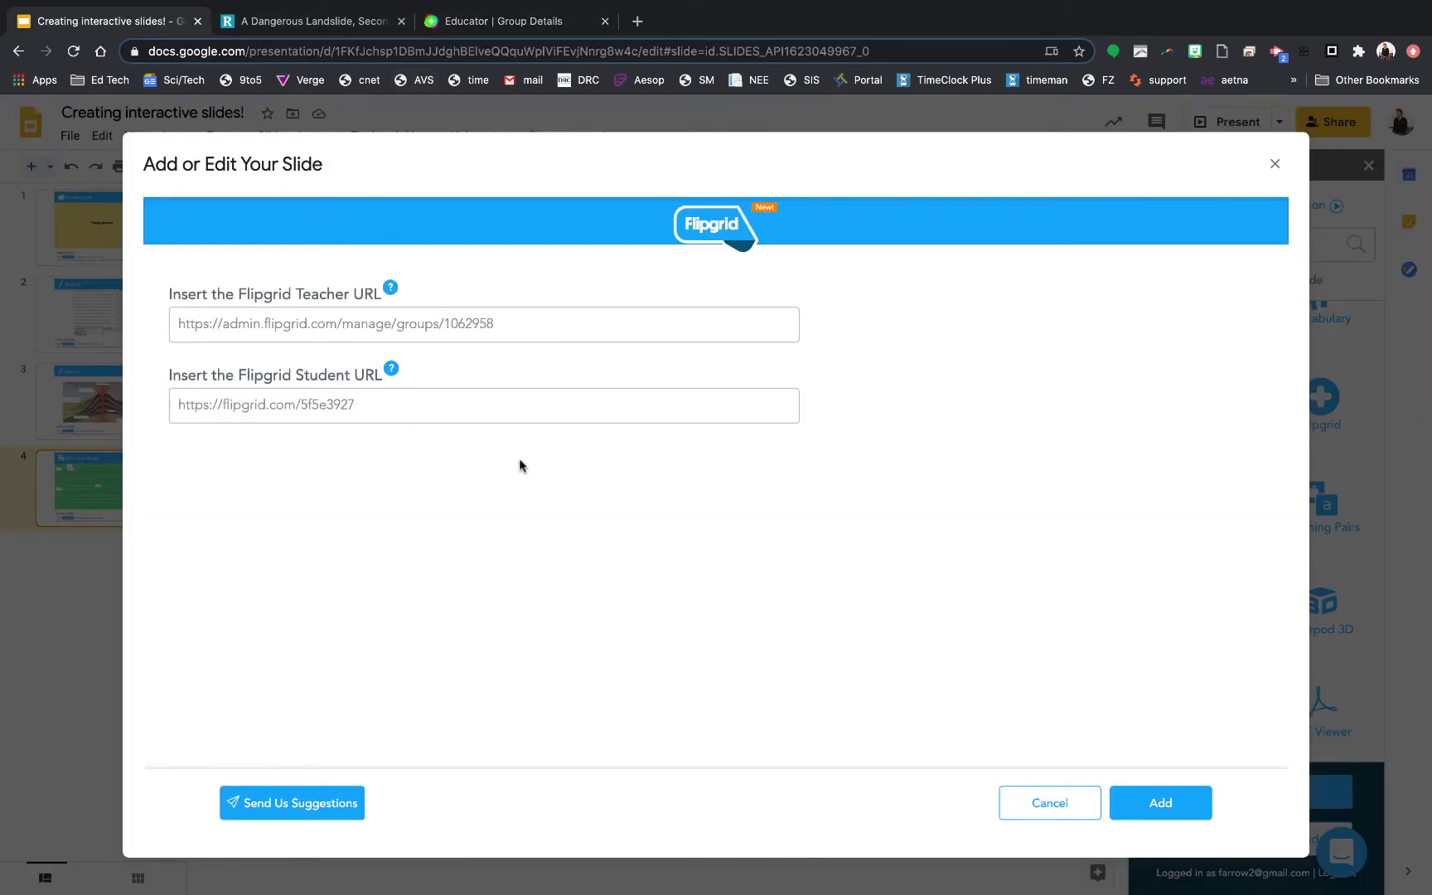
{"action": "left_click", "coordinate": [1158, 805]}
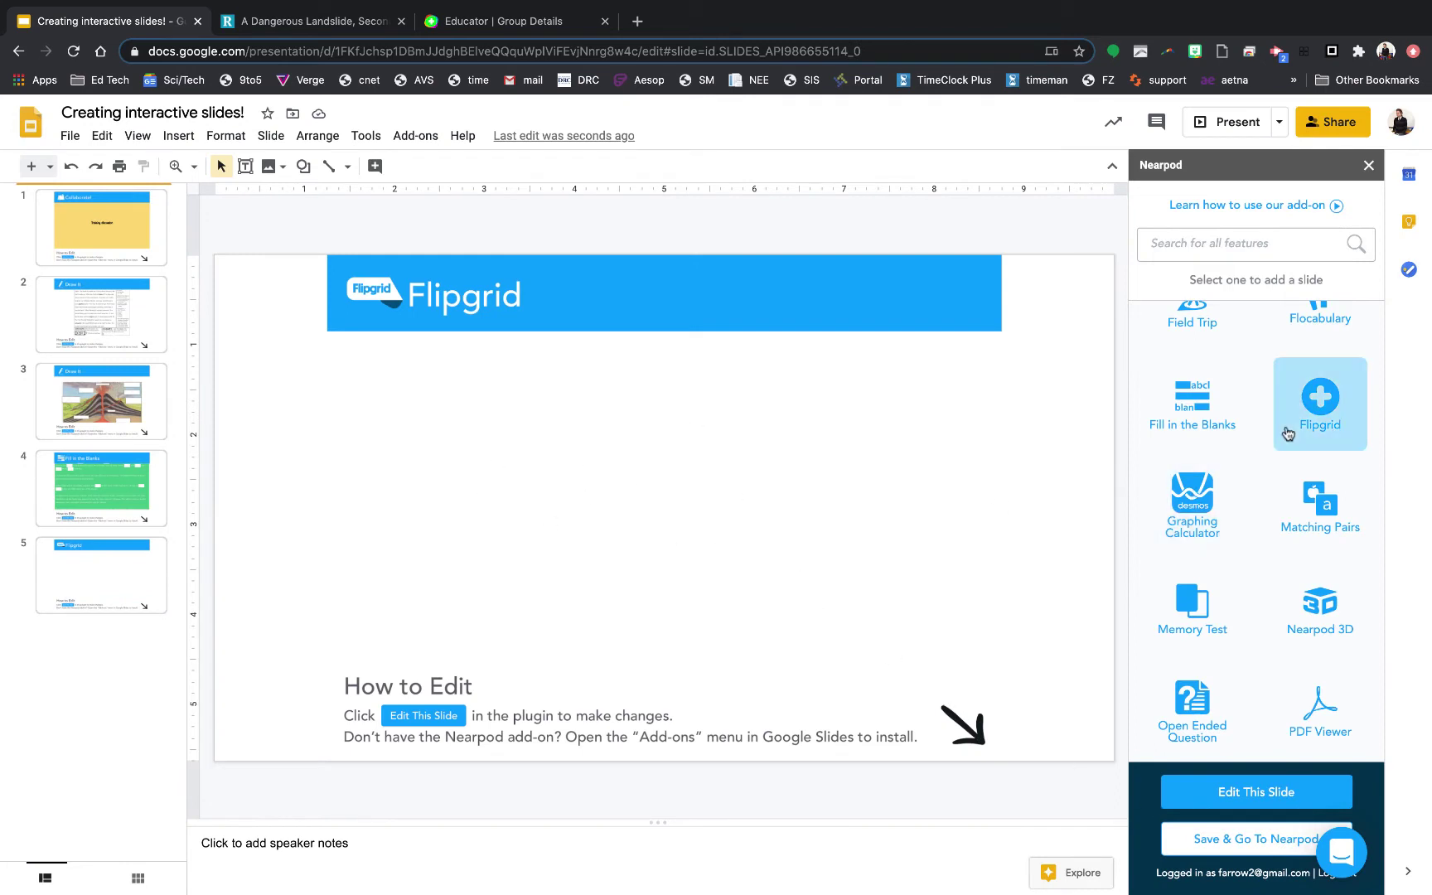
Select the new Flipgrid slide and start a Matching Pairs activity with a first empty pair.
{"action": "scroll", "coordinate": [1254, 590], "scroll_direction": "down", "scroll_amount": 1}
{"action": "scroll", "coordinate": [1254, 590], "scroll_direction": "down", "scroll_amount": 1}
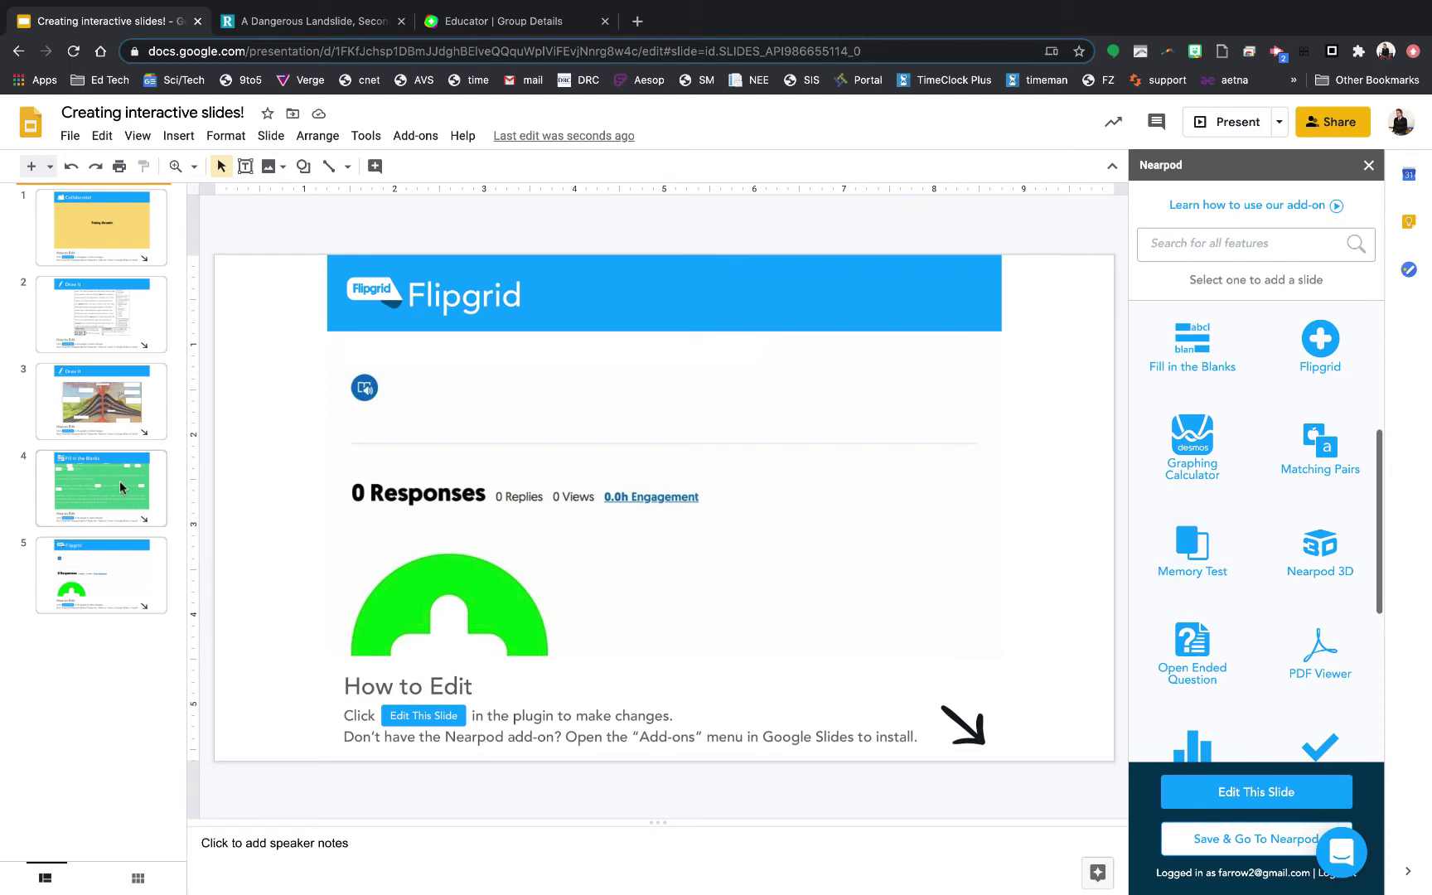
{"action": "left_click", "coordinate": [112, 581]}
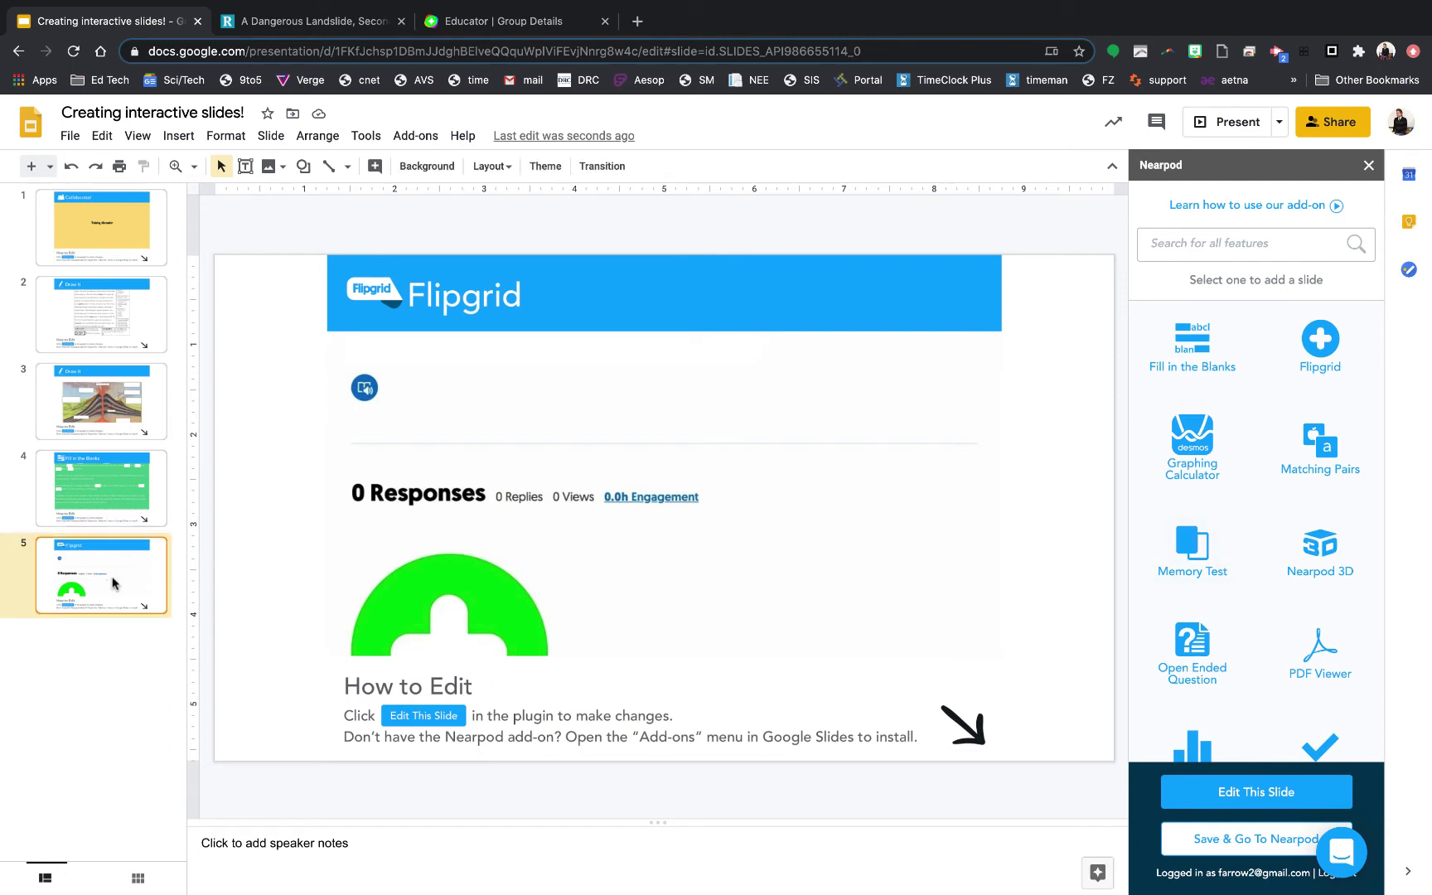
{"action": "left_click", "coordinate": [1329, 458]}
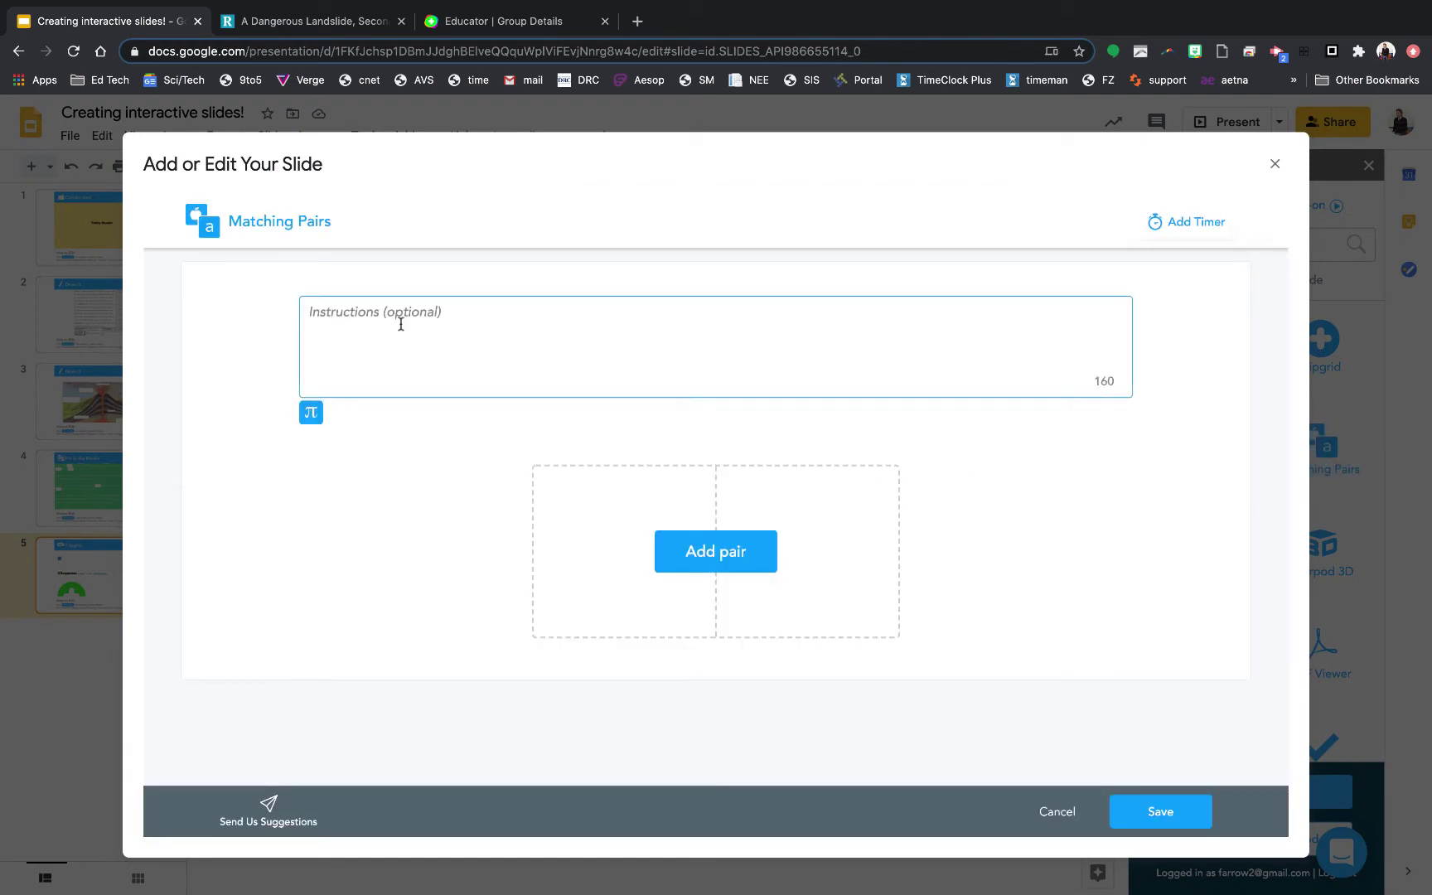
{"action": "left_click", "coordinate": [724, 563]}
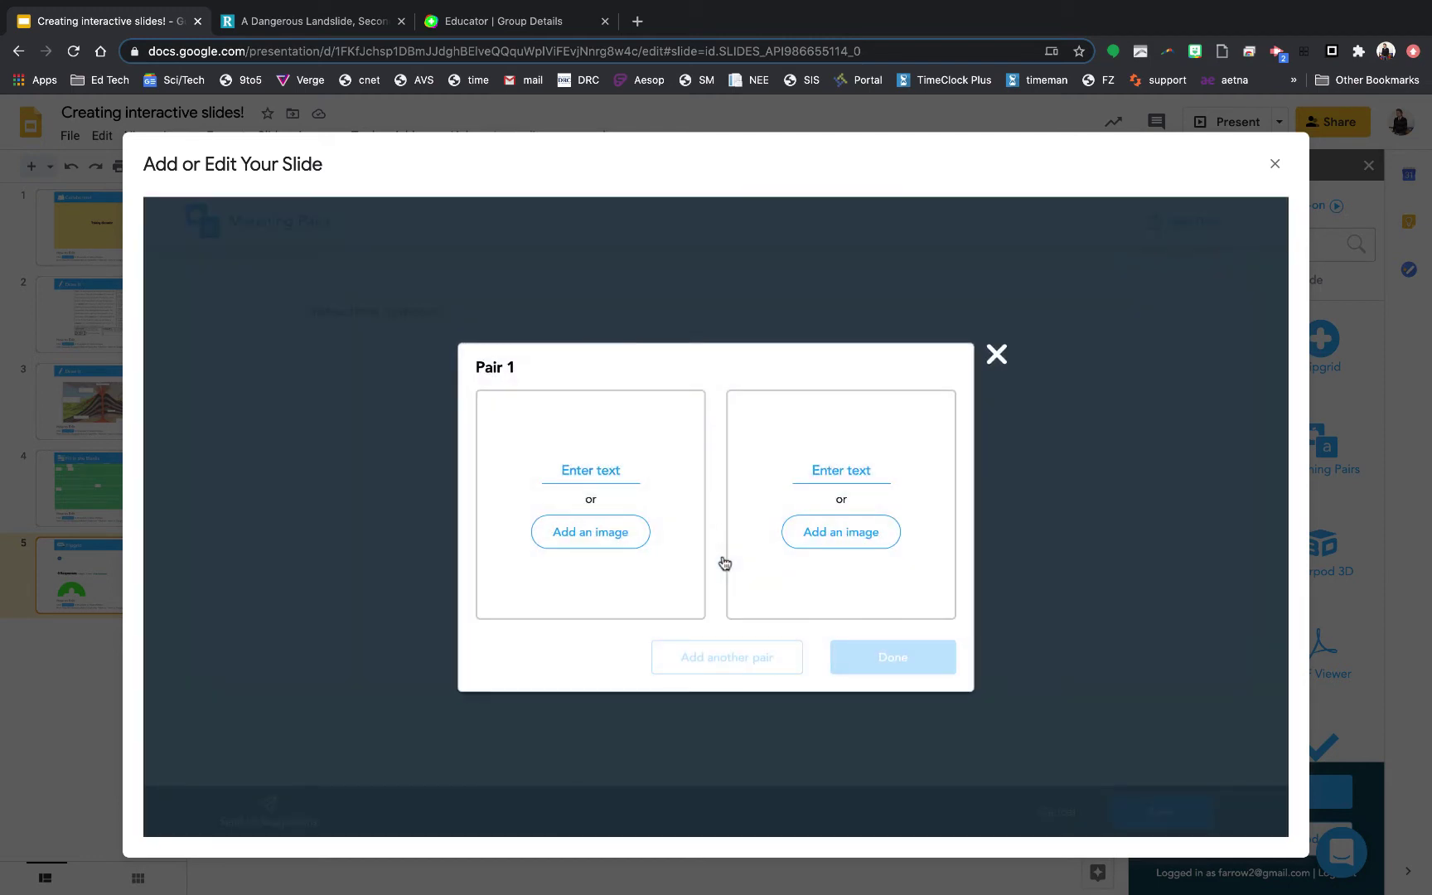
{"action": "left_click", "coordinate": [607, 473]}
{"action": "left_click", "coordinate": [852, 470]}
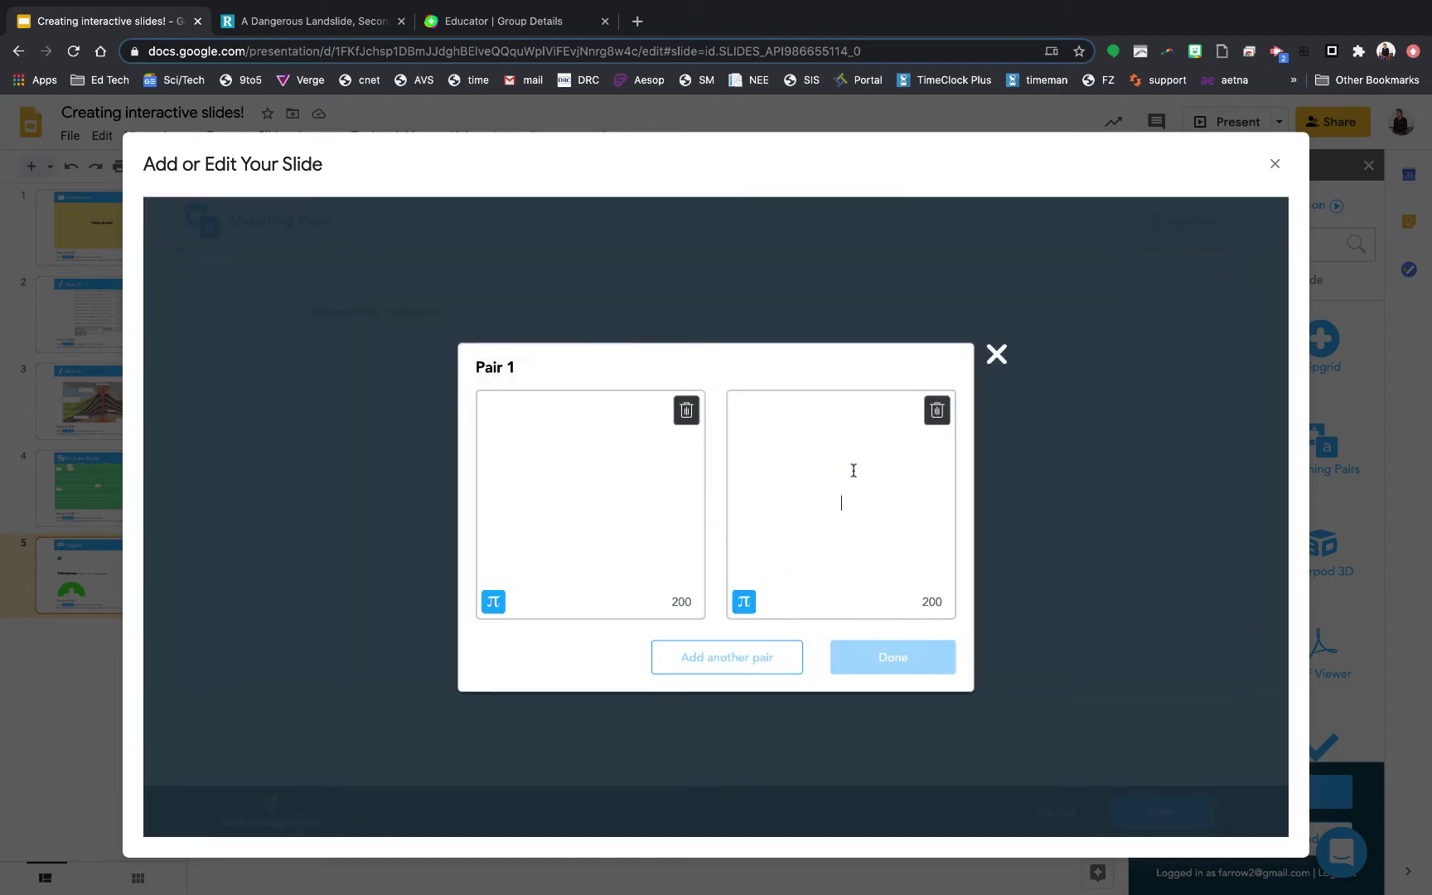
{"action": "left_click", "coordinate": [686, 410]}
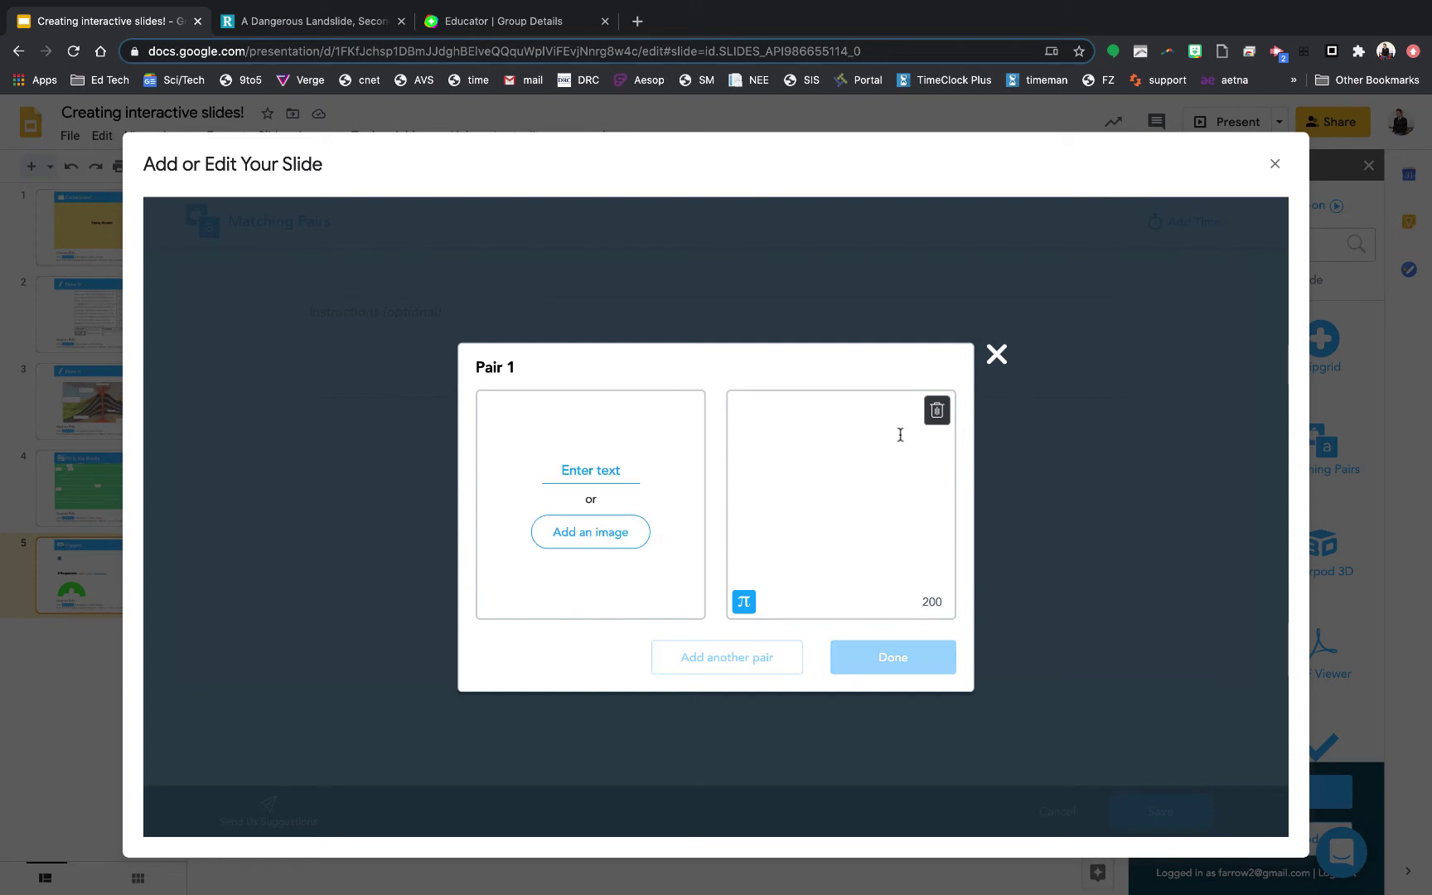
{"action": "left_click", "coordinate": [937, 411]}
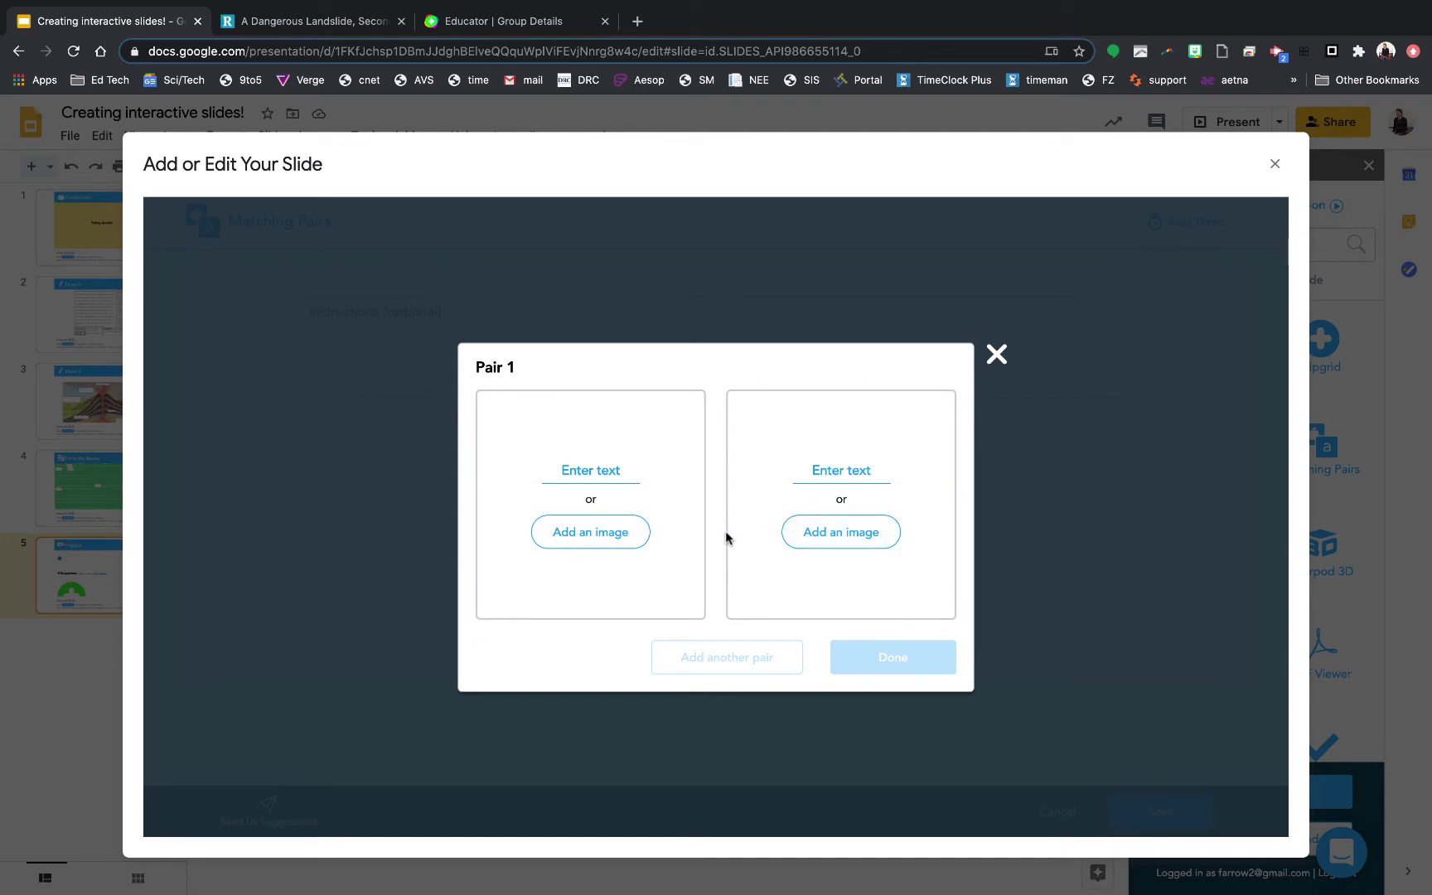
Fill the first pair with the text A and a red apple picture from an image search for apple.
{"action": "left_click", "coordinate": [616, 472]}
{"action": "type", "text": "A"}
{"action": "left_click", "coordinate": [852, 538]}
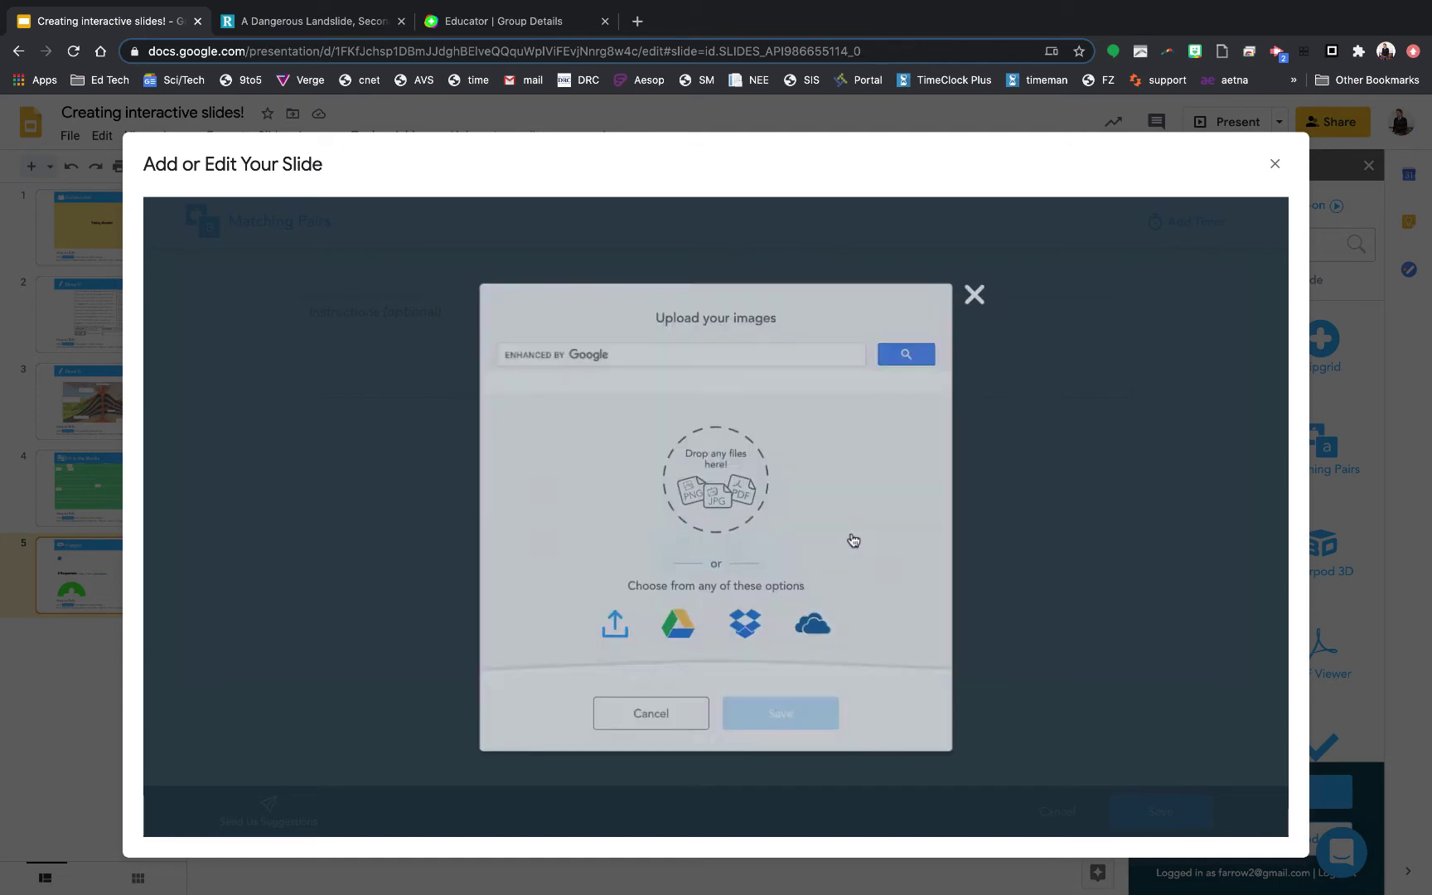
{"action": "left_click", "coordinate": [654, 352]}
{"action": "type", "text": "apple"}
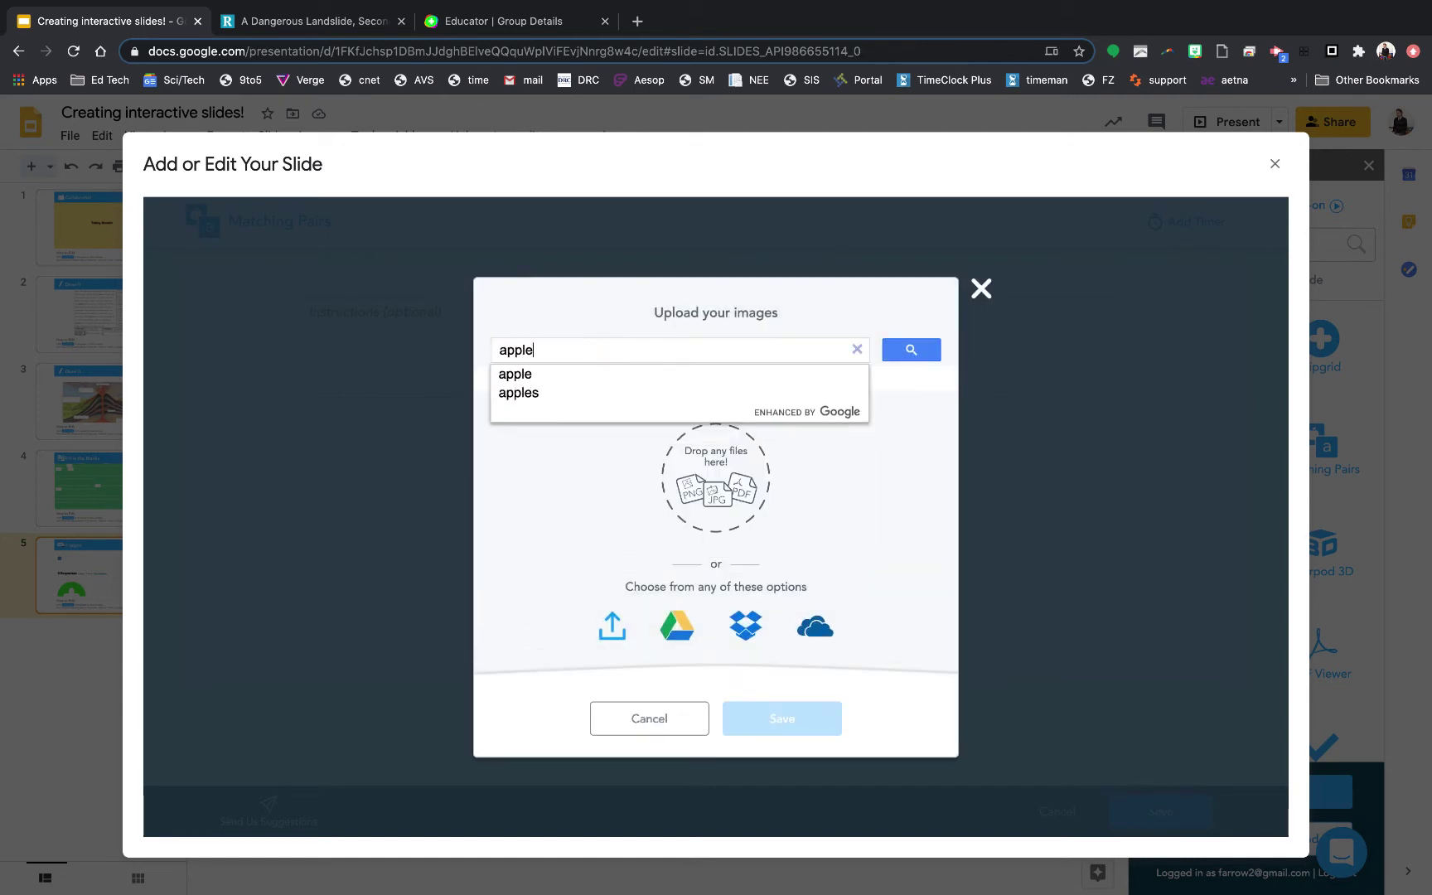
{"action": "key", "text": "Return"}
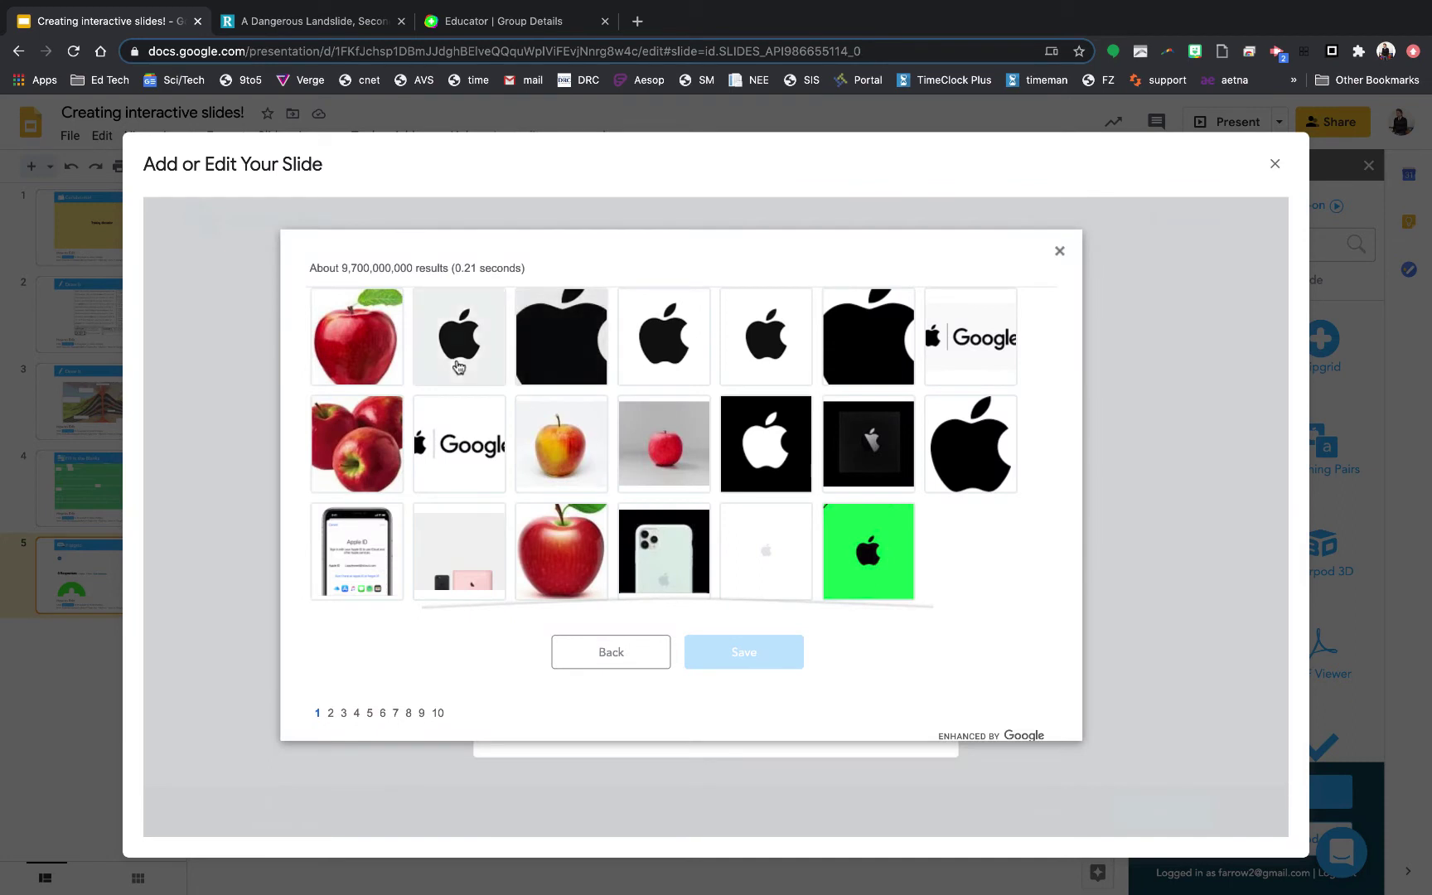
{"action": "left_click", "coordinate": [368, 355]}
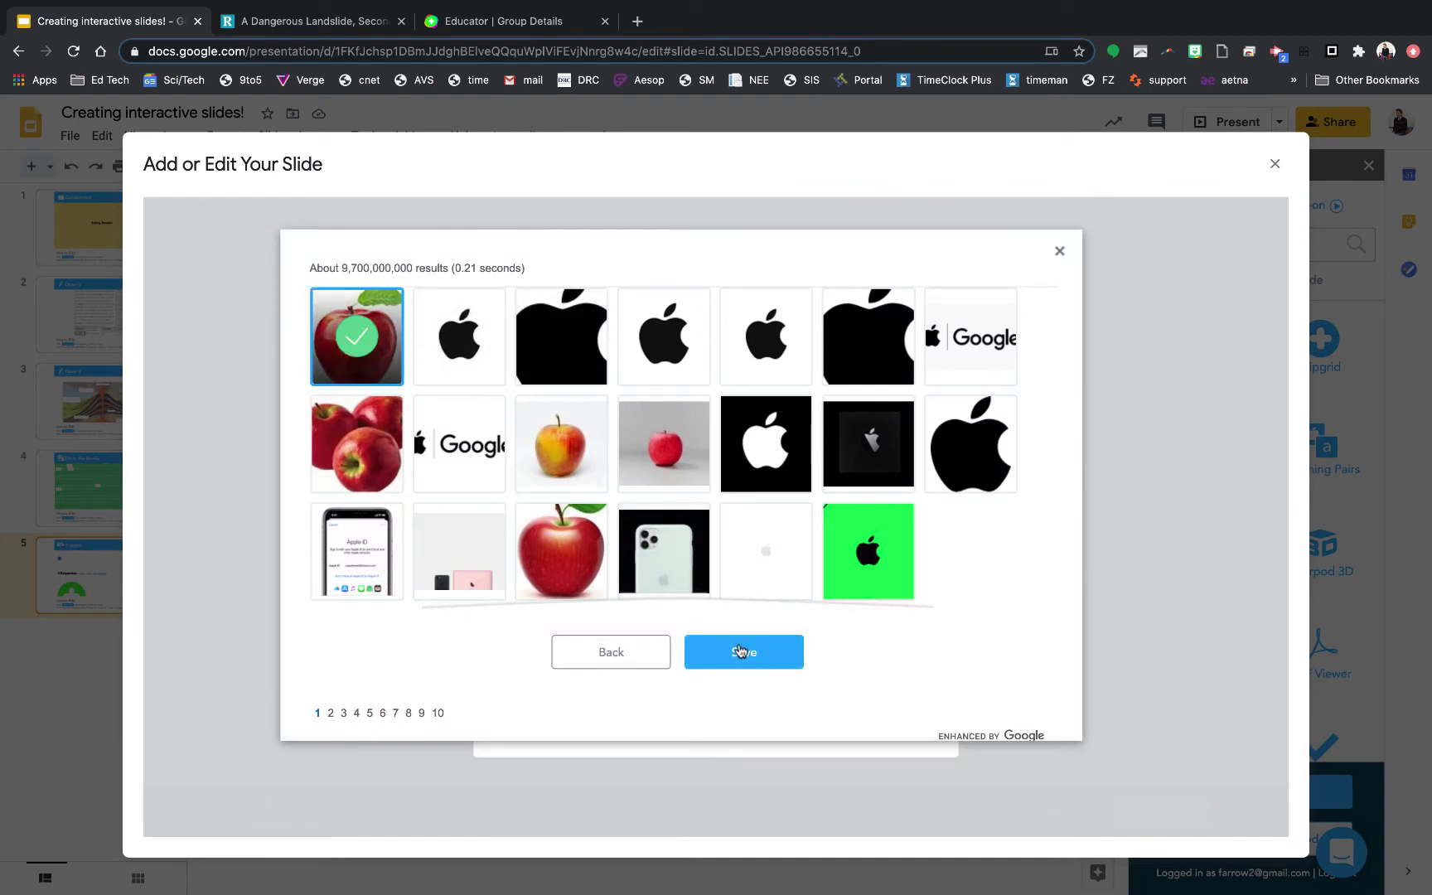
{"action": "left_click", "coordinate": [739, 653]}
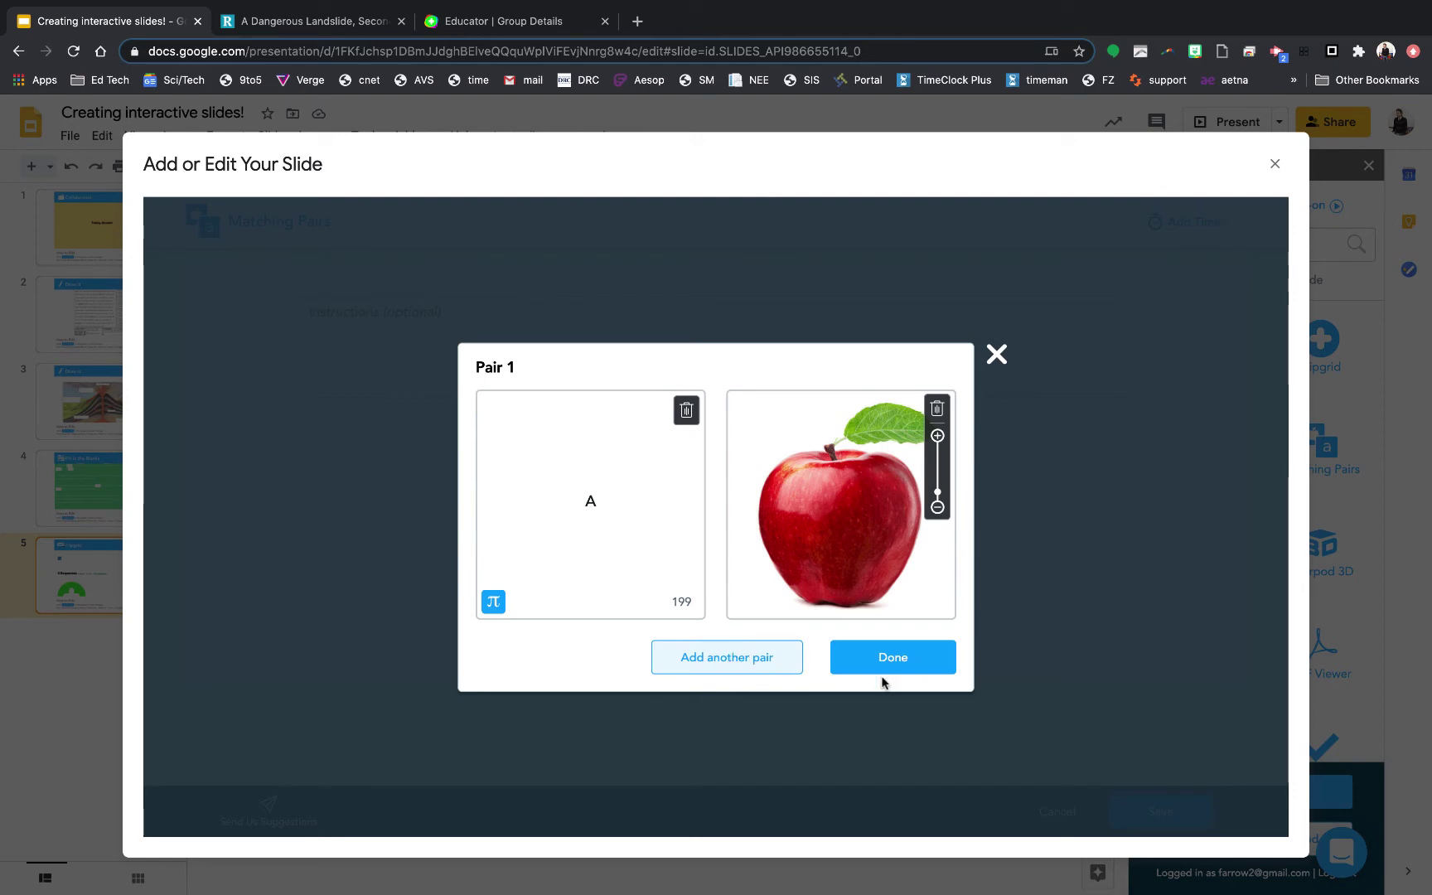
Add a second pair with the text B and a picture of a banana bunch from an image search for banana.
{"action": "left_click", "coordinate": [724, 656]}
{"action": "left_click", "coordinate": [614, 473]}
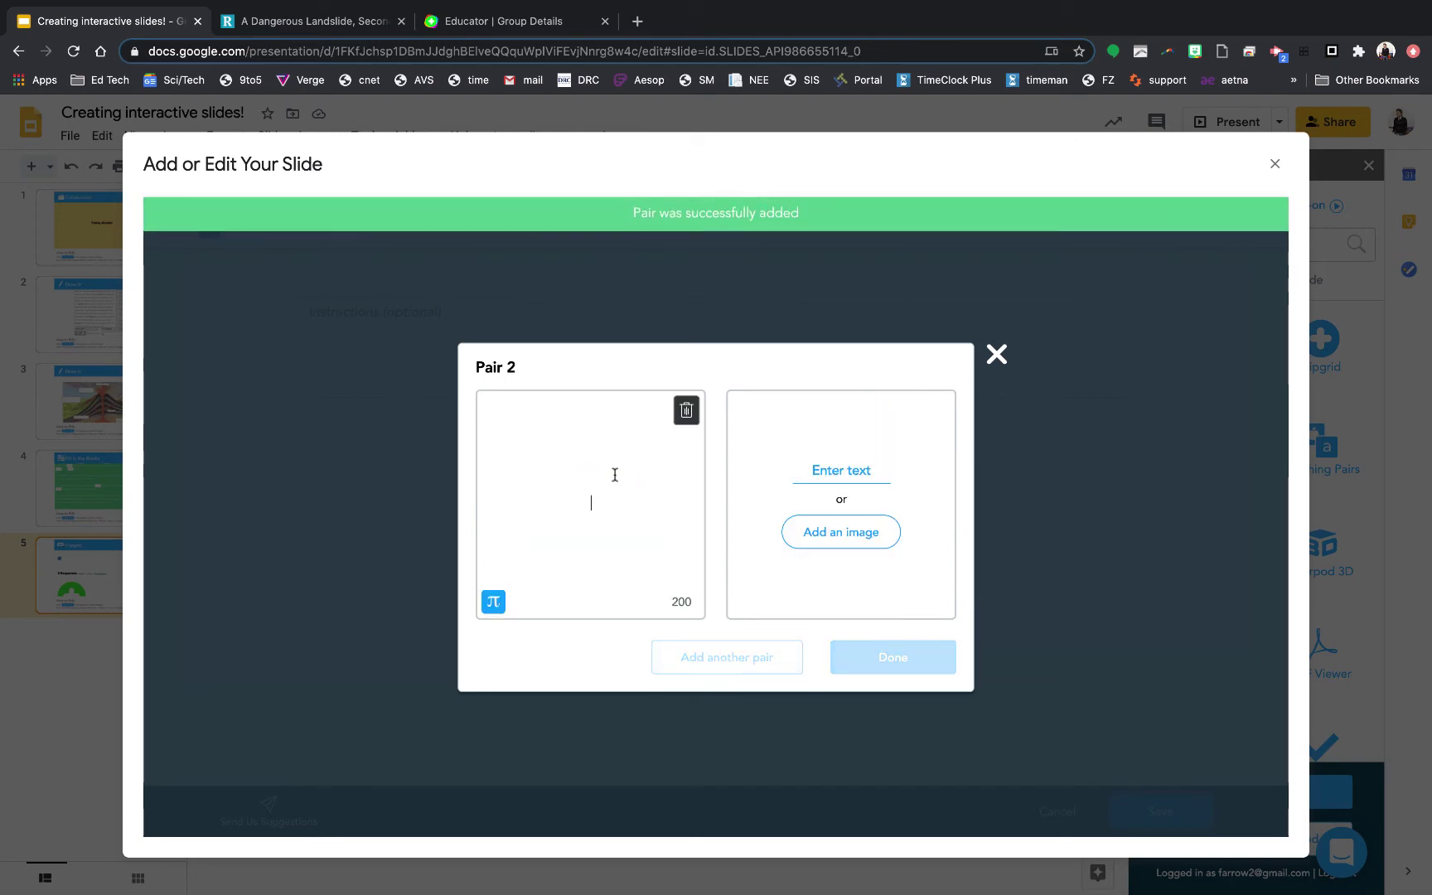
{"action": "left_click", "coordinate": [837, 538]}
{"action": "left_click", "coordinate": [675, 349]}
{"action": "type", "text": "banana"}
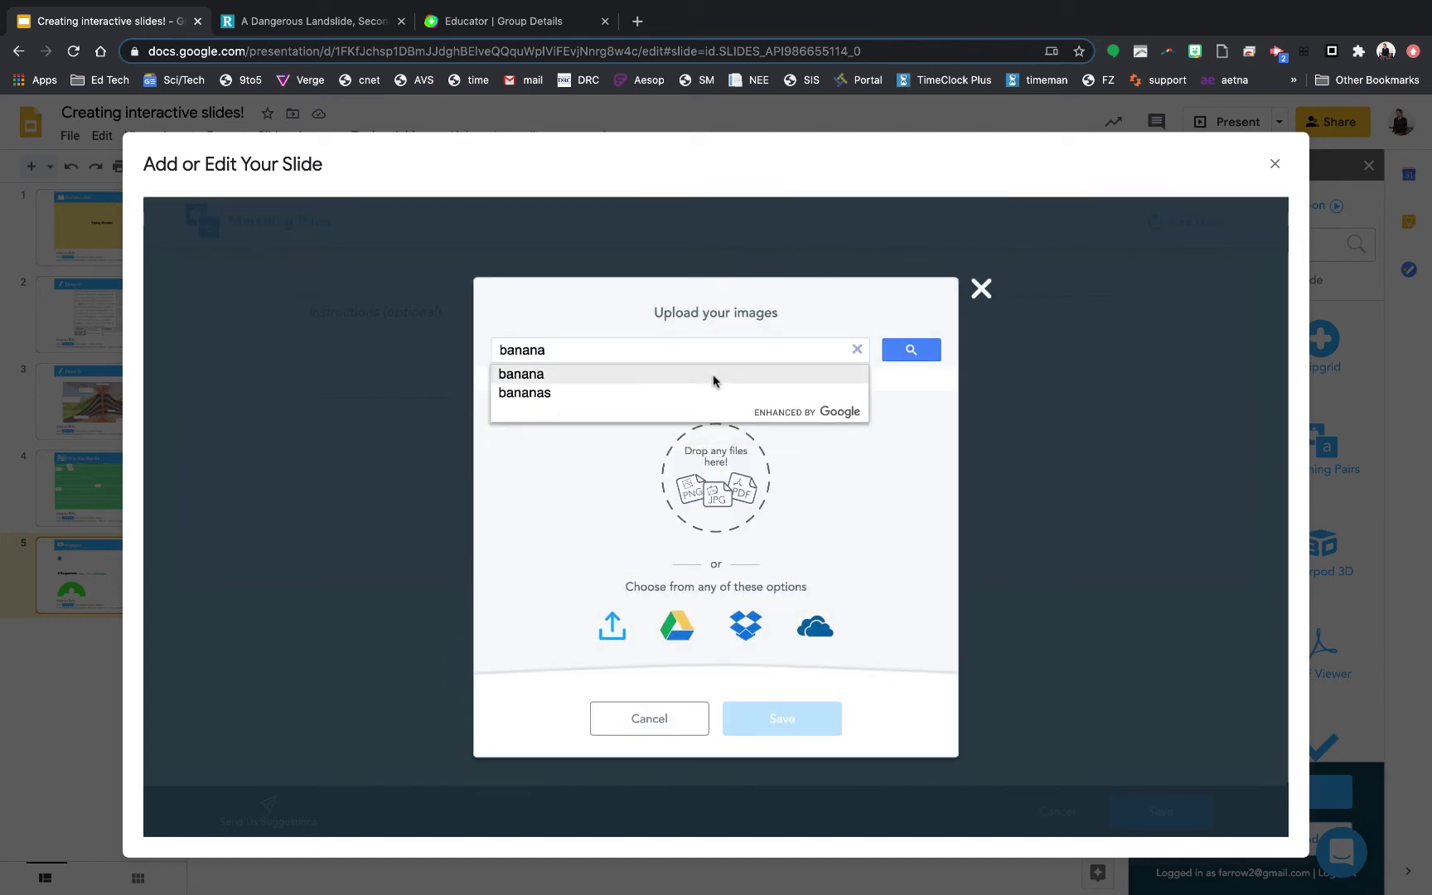
{"action": "key", "text": "Return"}
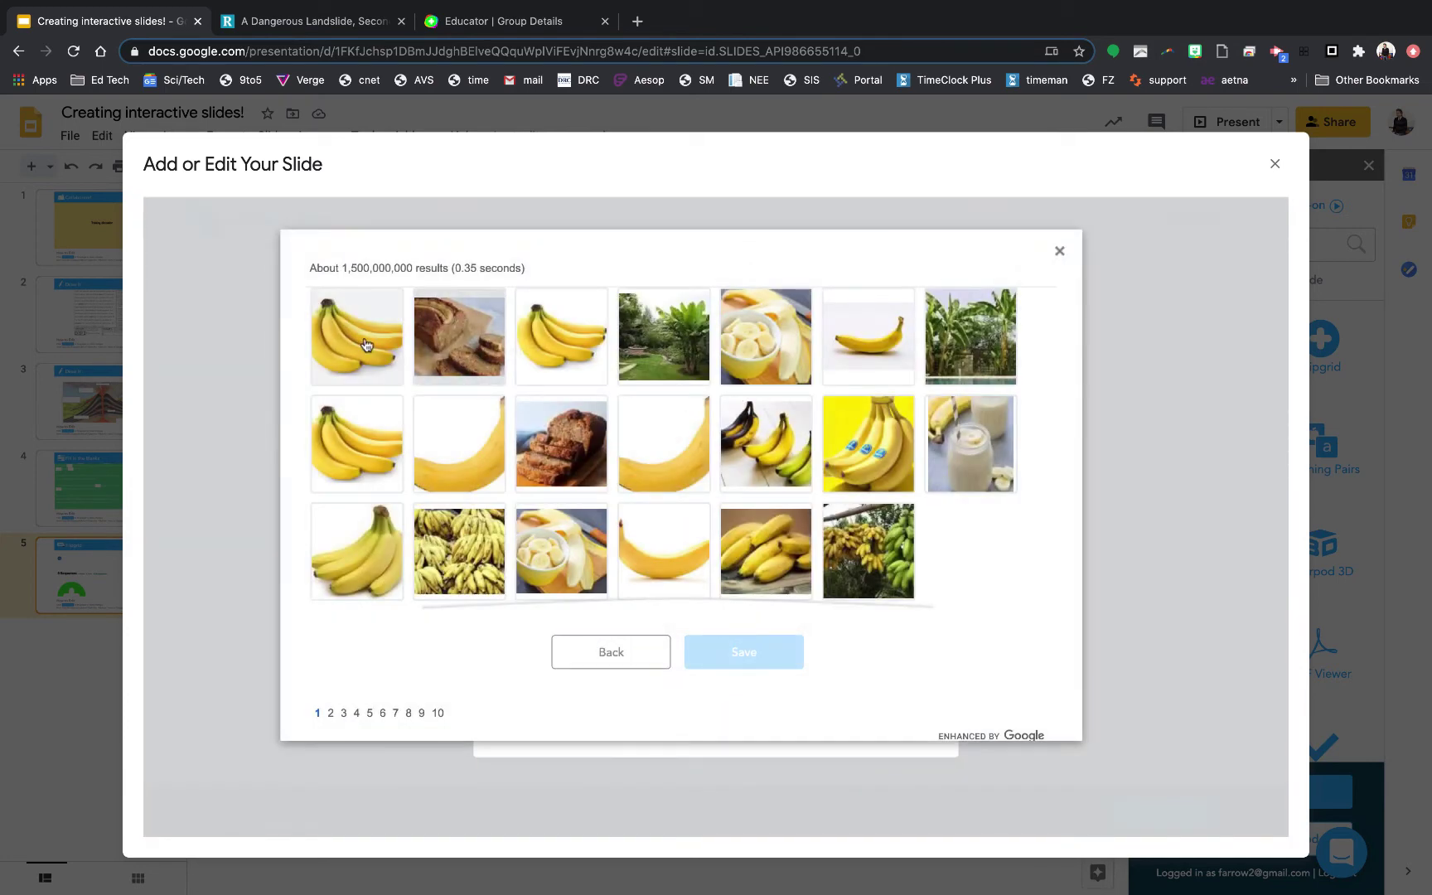
{"action": "left_click", "coordinate": [356, 336]}
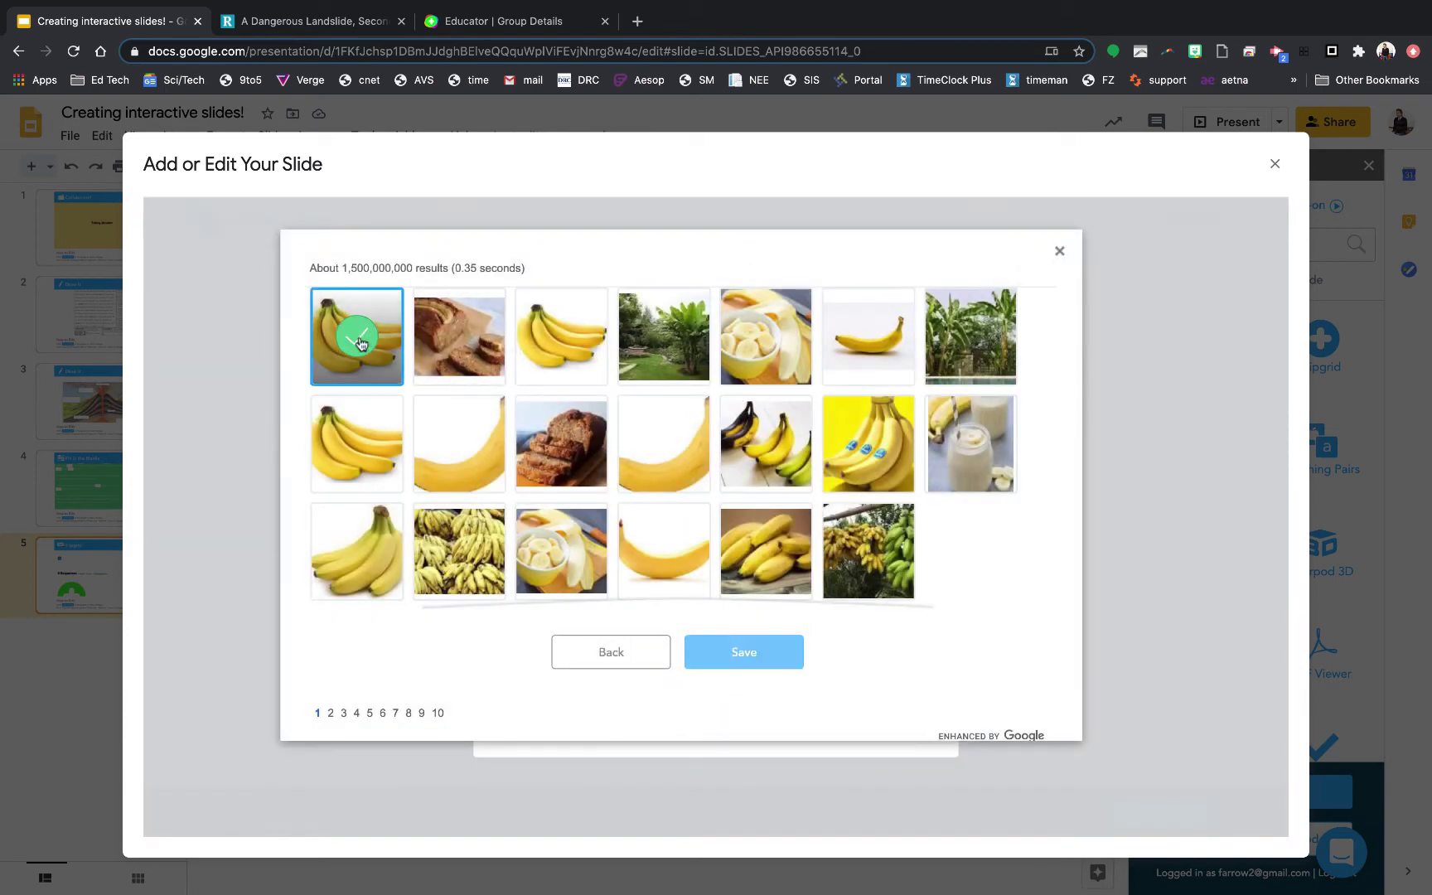
{"action": "left_click", "coordinate": [713, 651]}
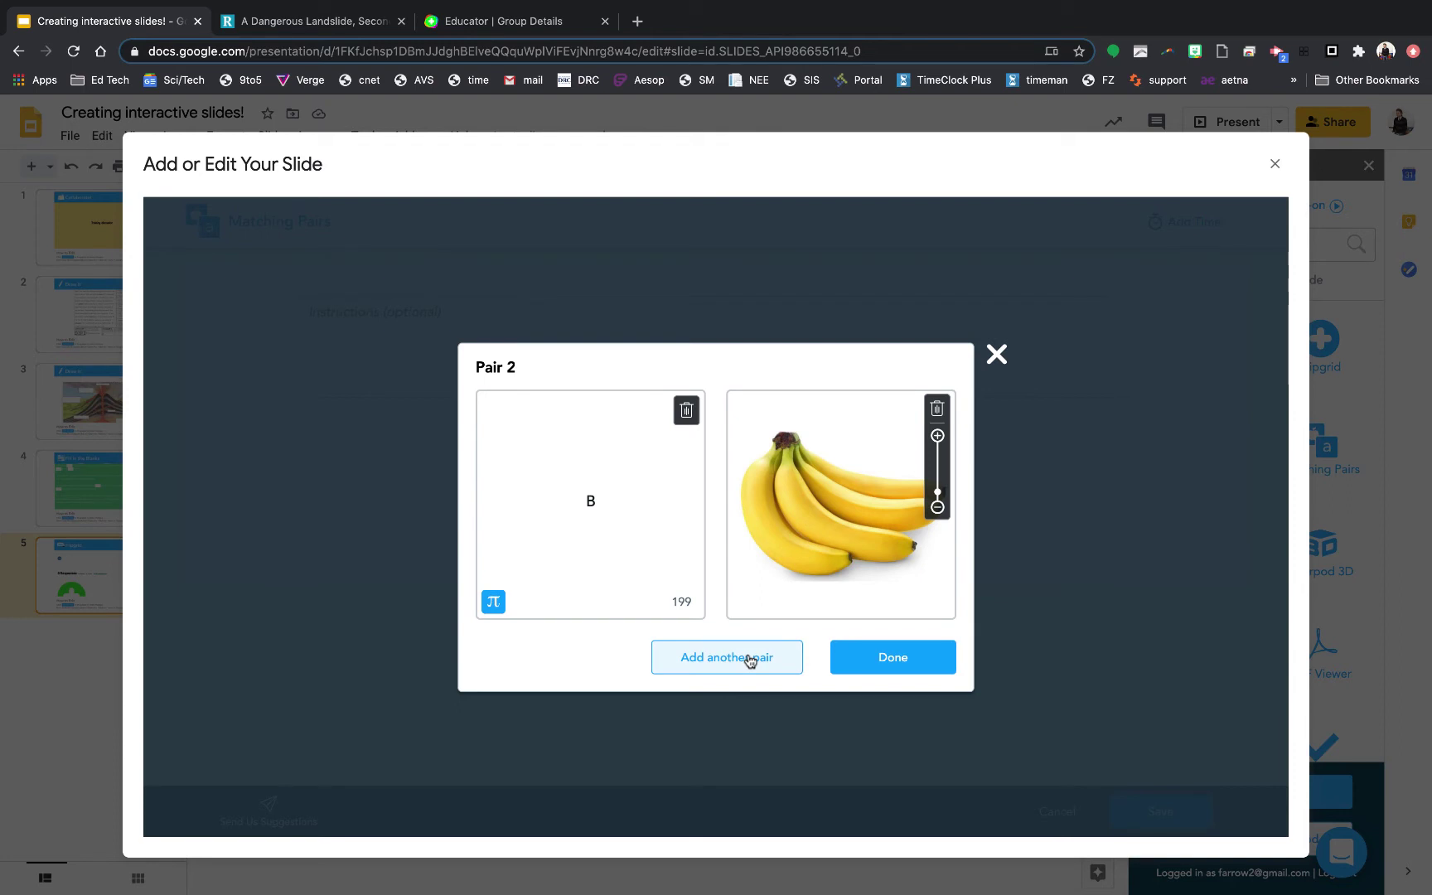
{"action": "left_click", "coordinate": [750, 661]}
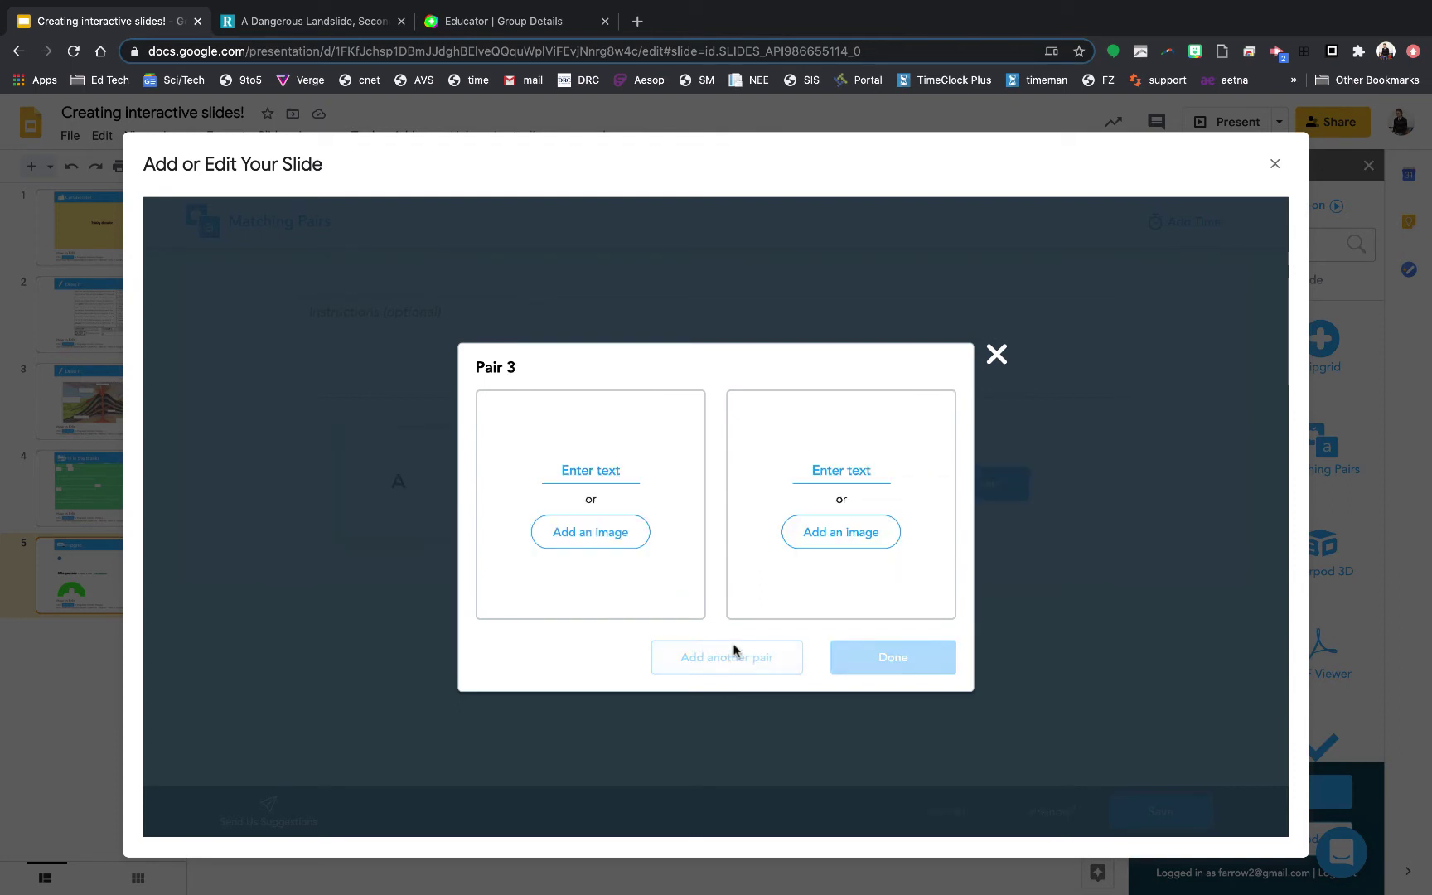
{"action": "left_click", "coordinate": [611, 470]}
{"action": "left_click", "coordinate": [810, 471]}
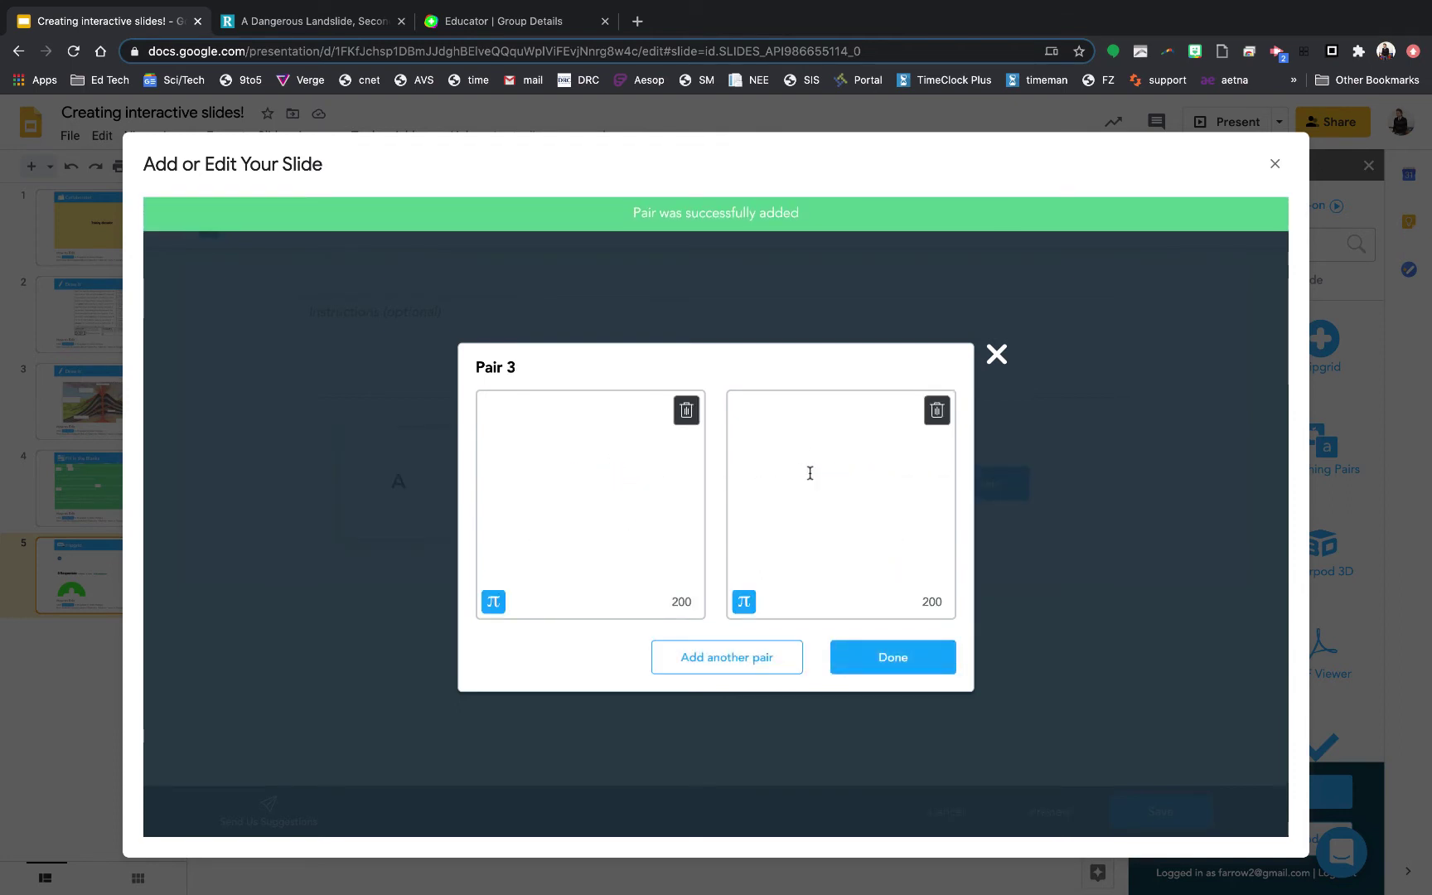
{"action": "left_click", "coordinate": [890, 660]}
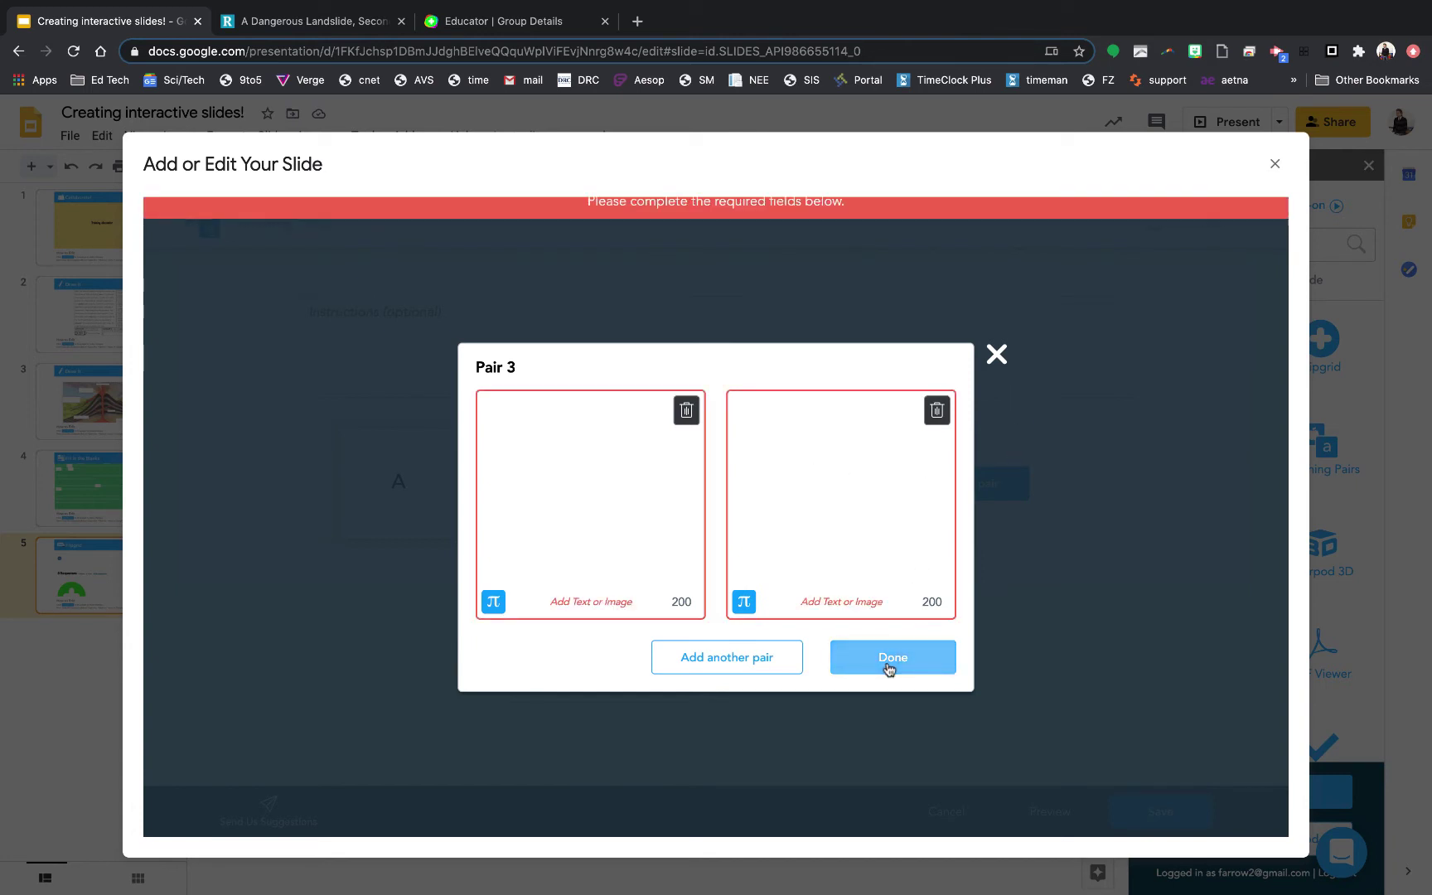
{"action": "left_click", "coordinate": [936, 409]}
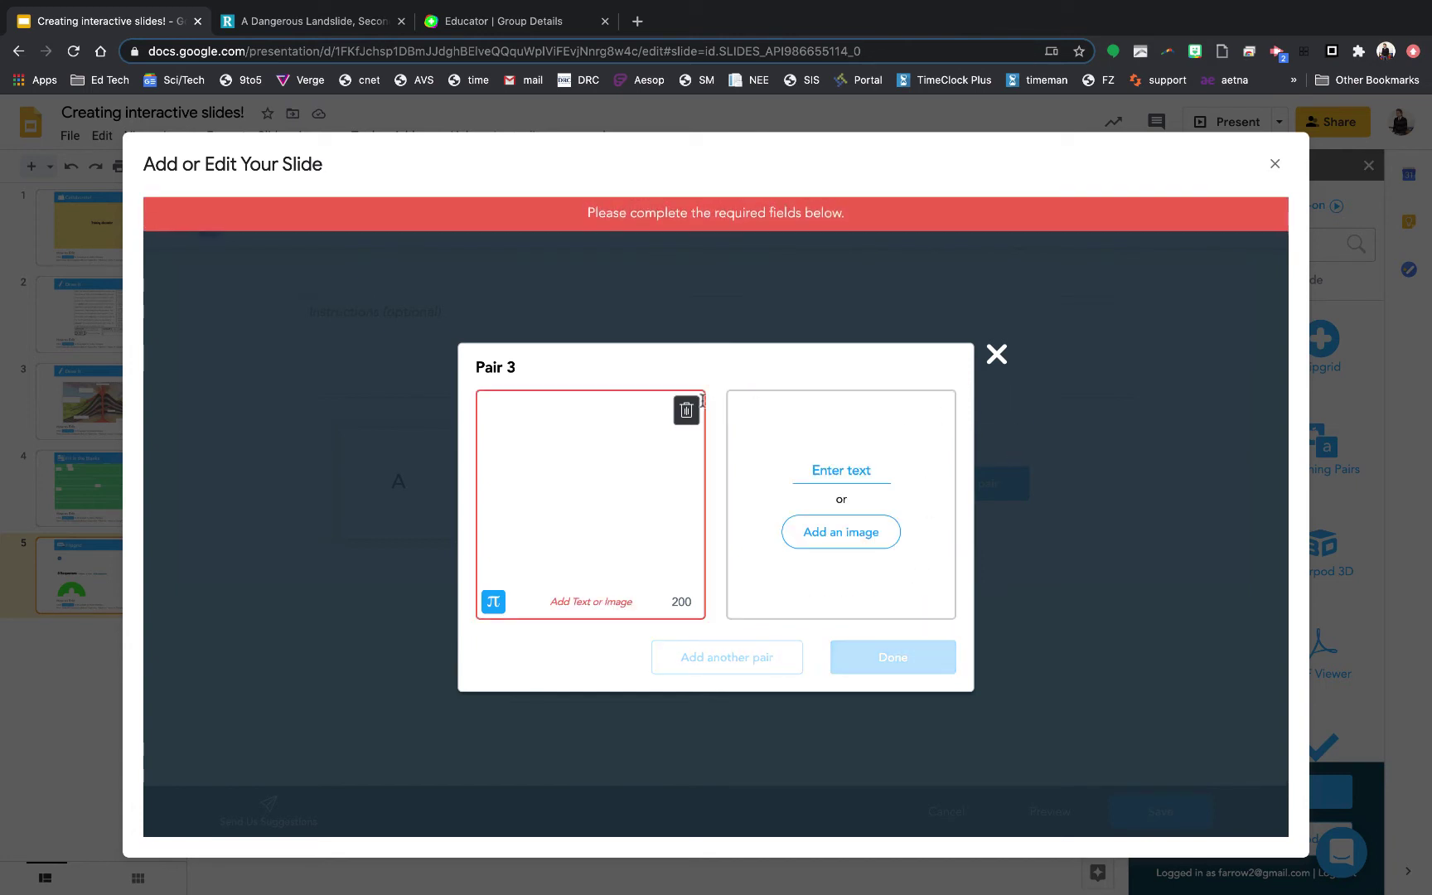
{"action": "left_click", "coordinate": [686, 409]}
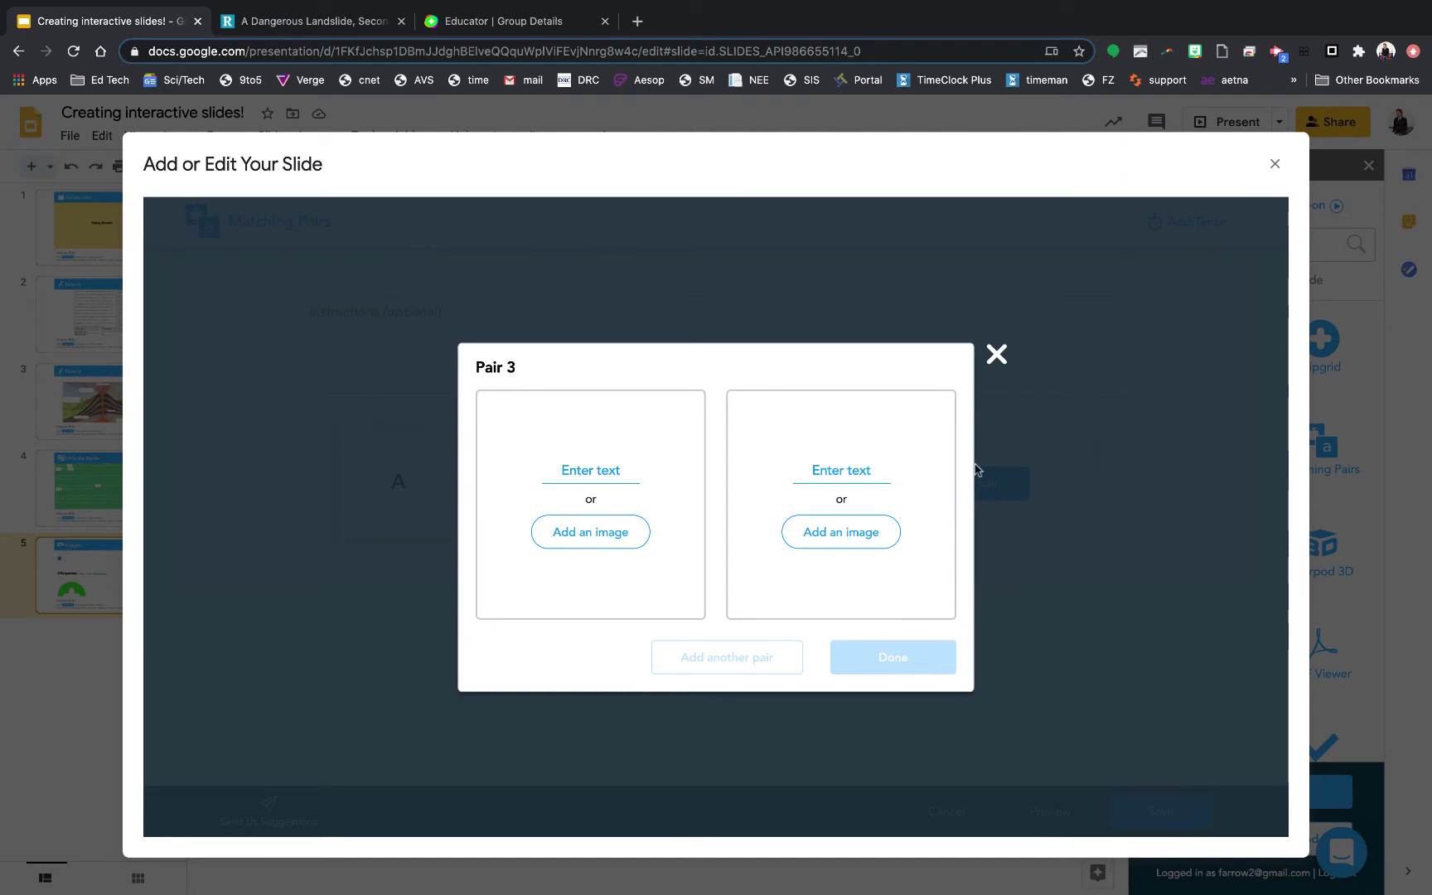
{"action": "left_click", "coordinate": [996, 357]}
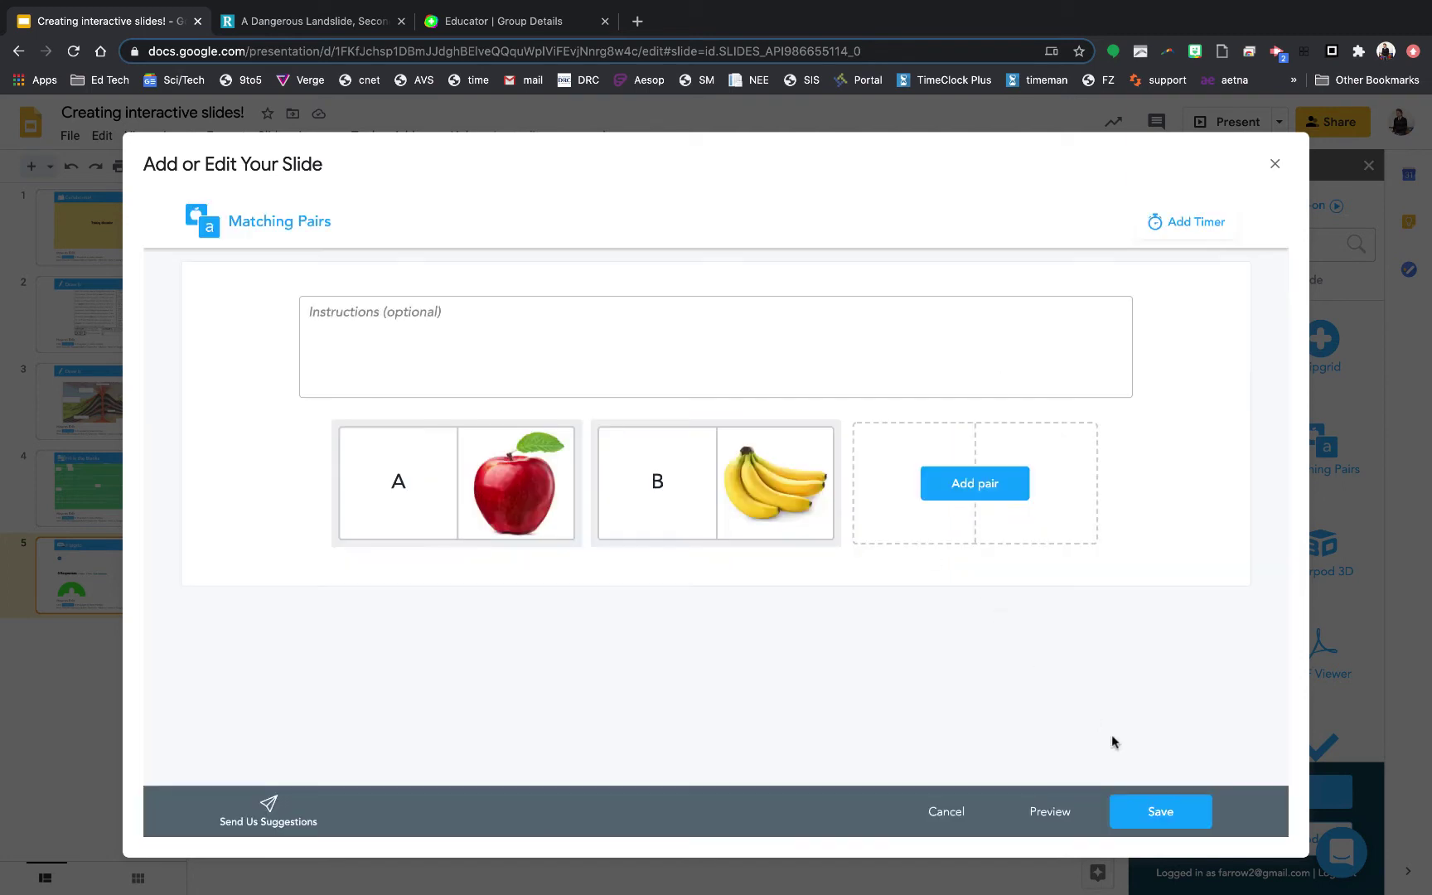
Save the Matching Pairs activity as a slide in the presentation.
{"action": "left_click", "coordinate": [1150, 816]}
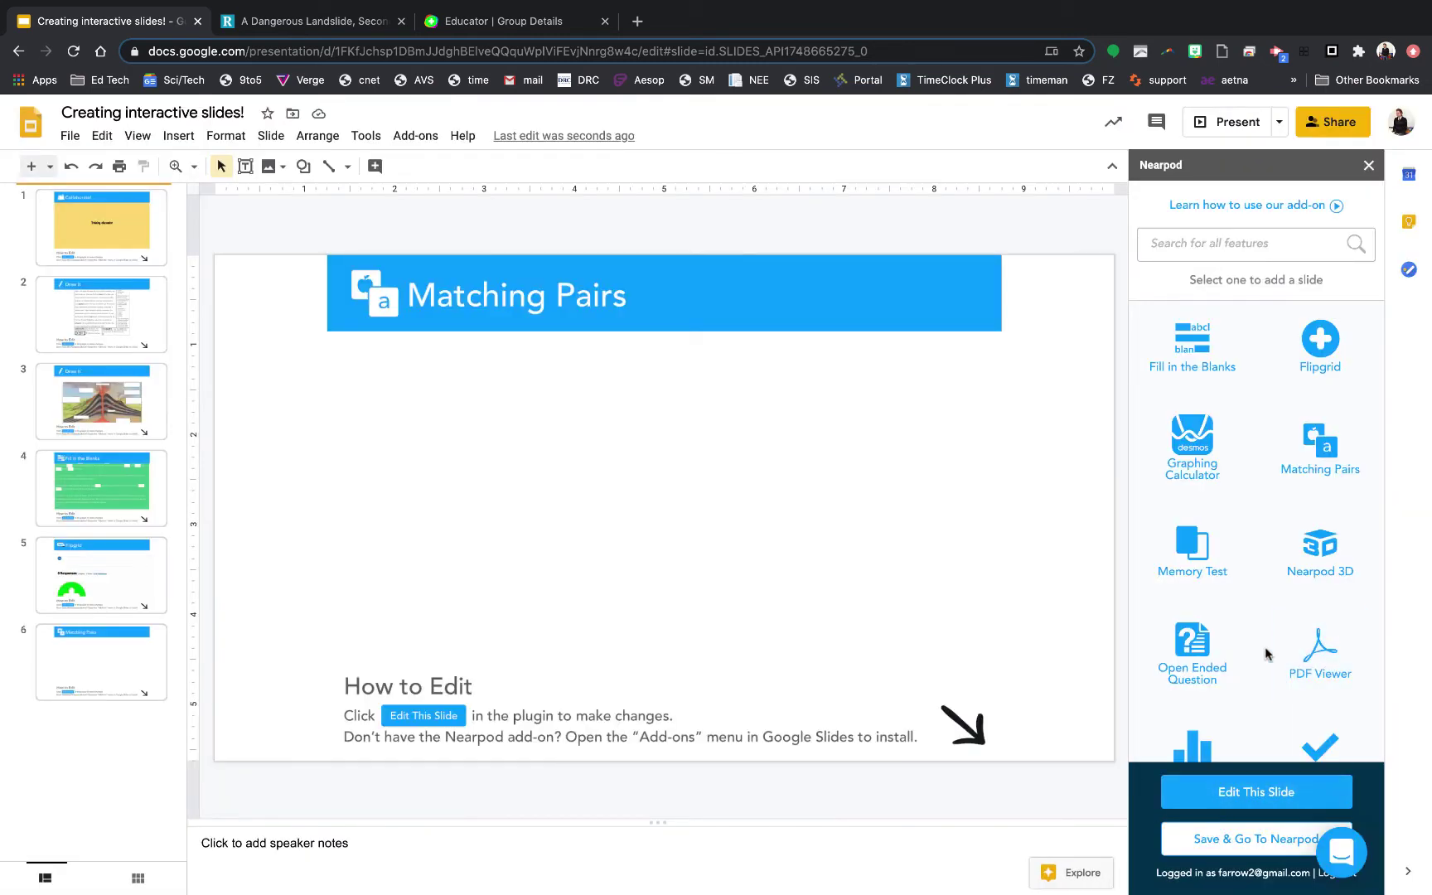
Look at the Memory Test activity's text style and image options, and close it without adding a slide.
{"action": "scroll", "coordinate": [1286, 490], "scroll_direction": "down", "scroll_amount": 2}
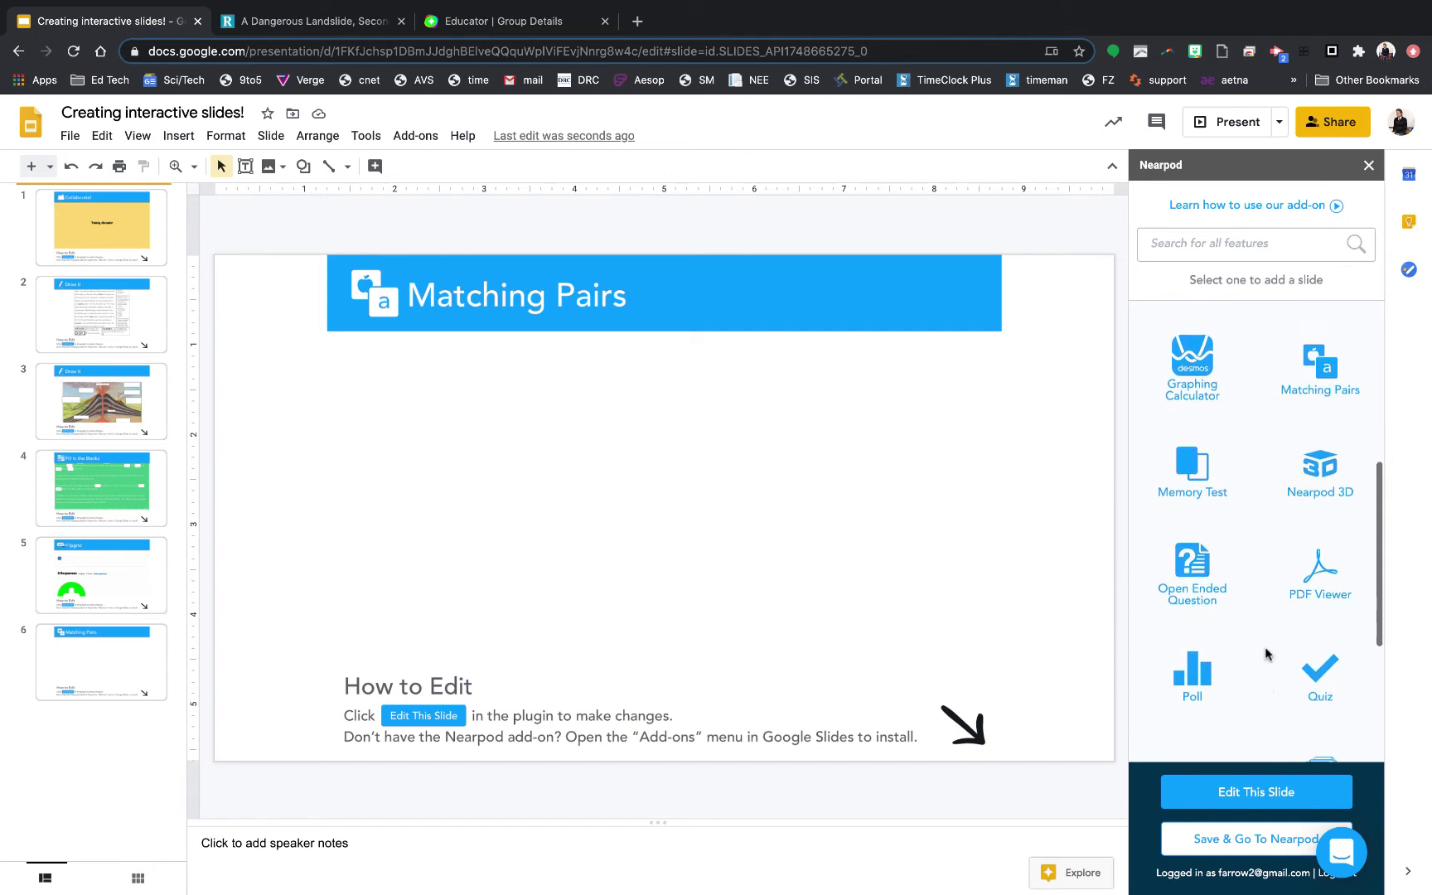
{"action": "left_click", "coordinate": [1185, 448]}
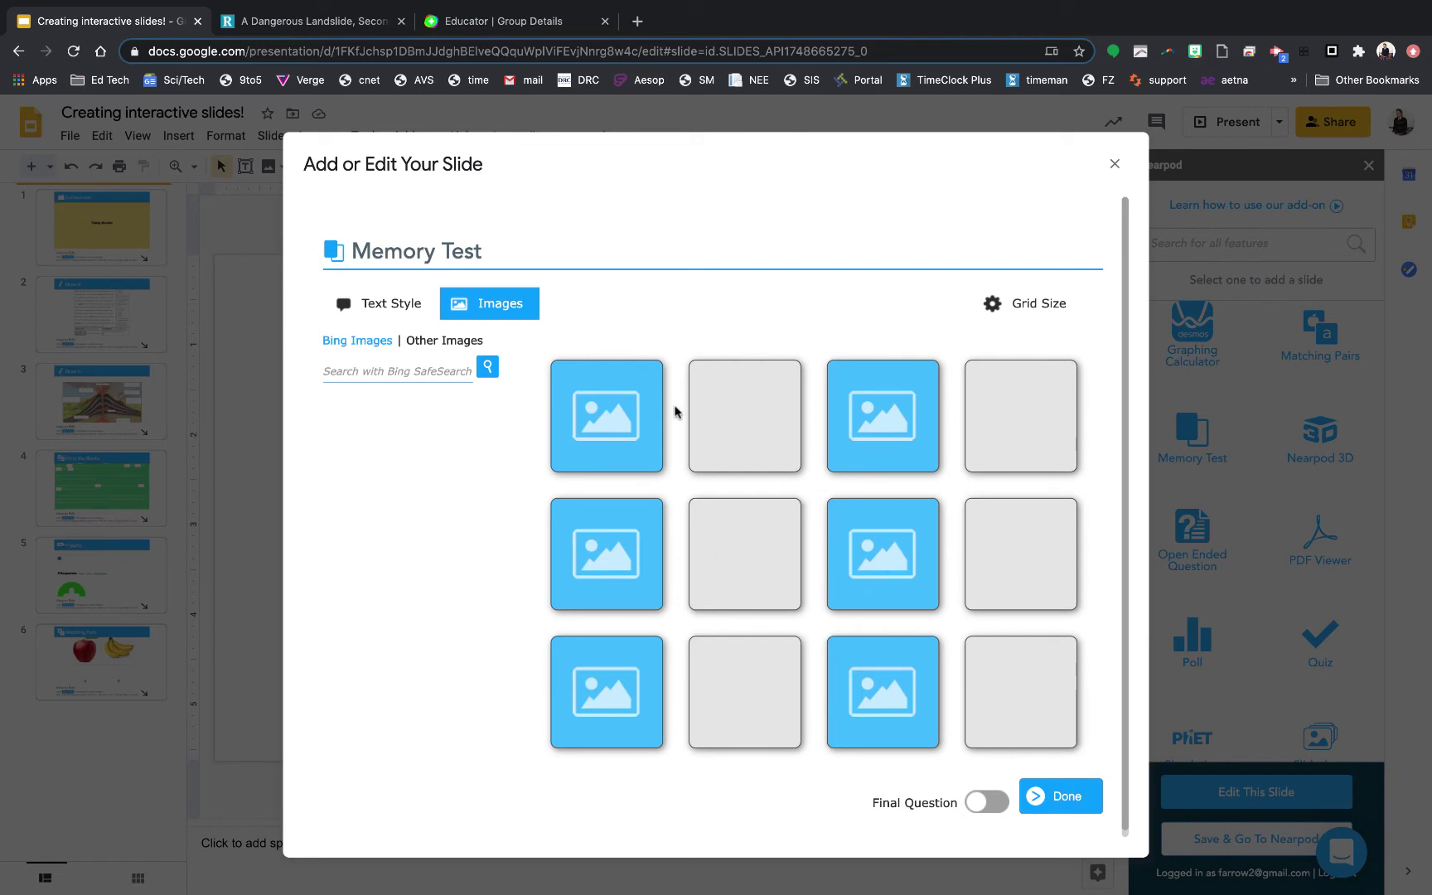
{"action": "left_click", "coordinate": [385, 307]}
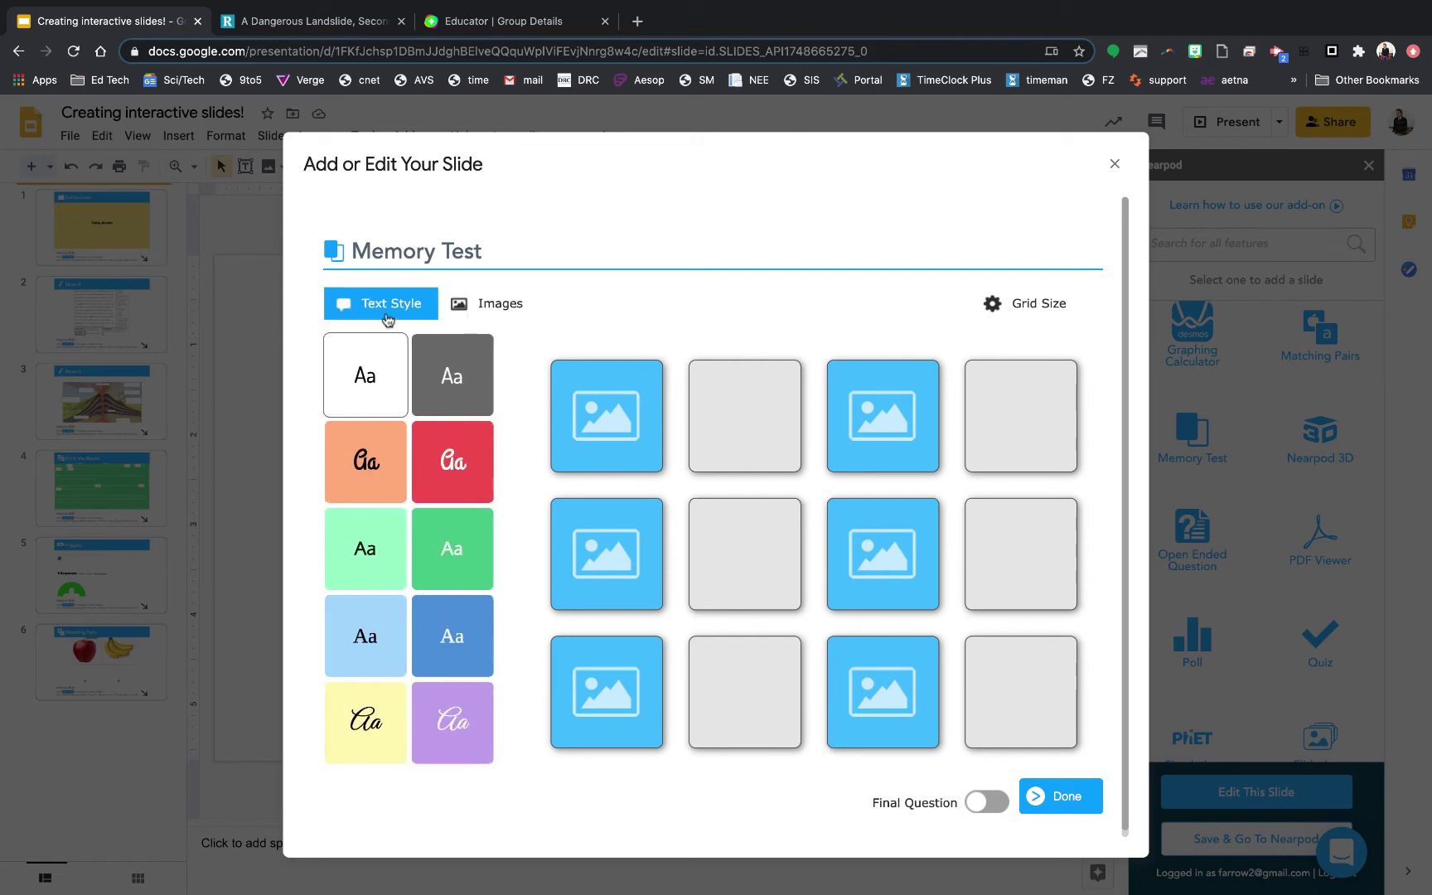
{"action": "left_click", "coordinate": [493, 312]}
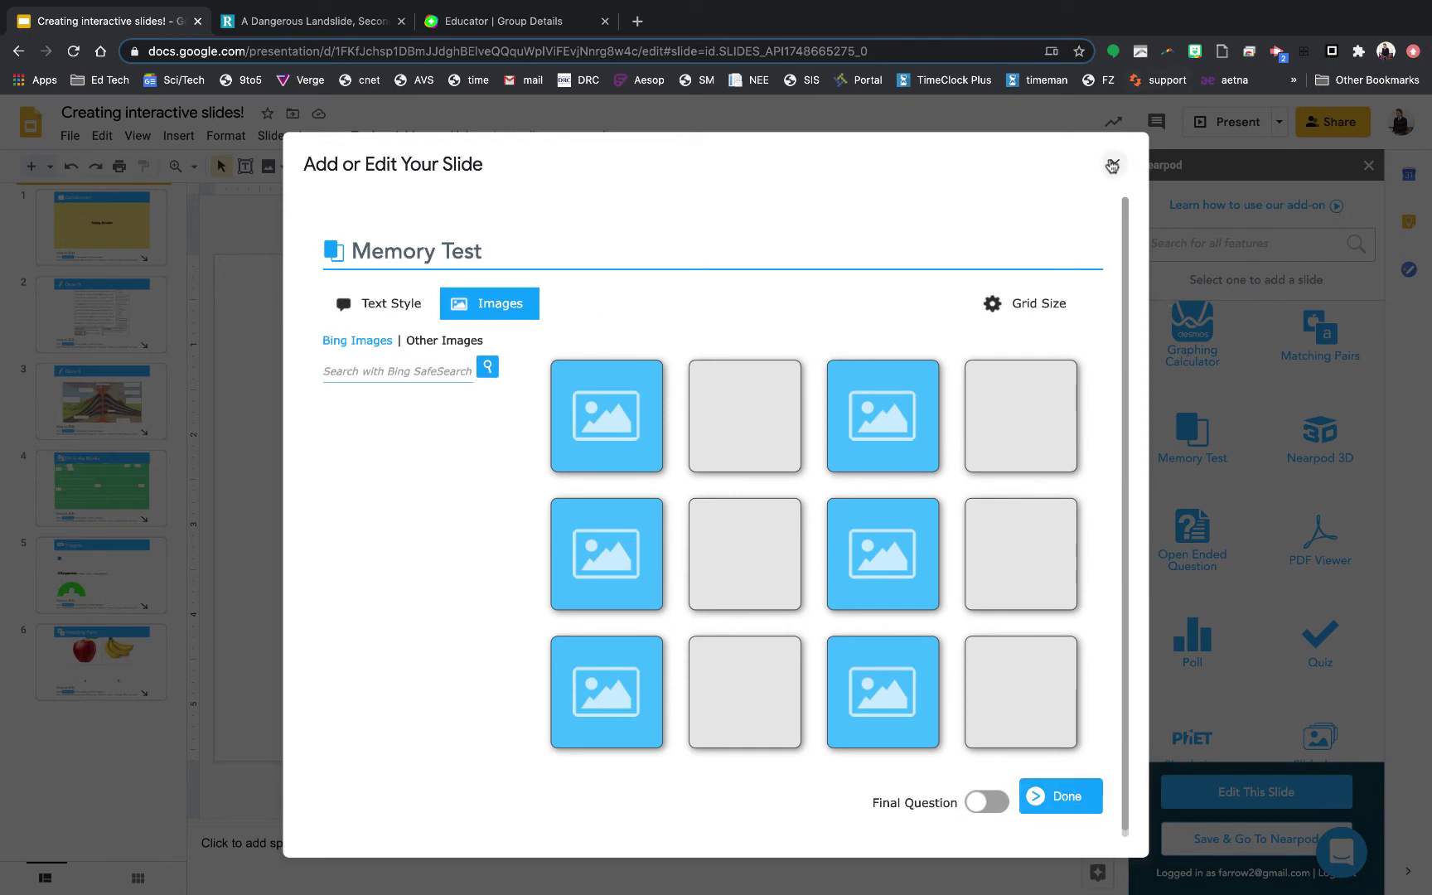
{"action": "left_click", "coordinate": [1115, 164]}
Start a new Open Ended Question activity, ready for its question text.
{"action": "scroll", "coordinate": [1268, 527], "scroll_direction": "down", "scroll_amount": 1}
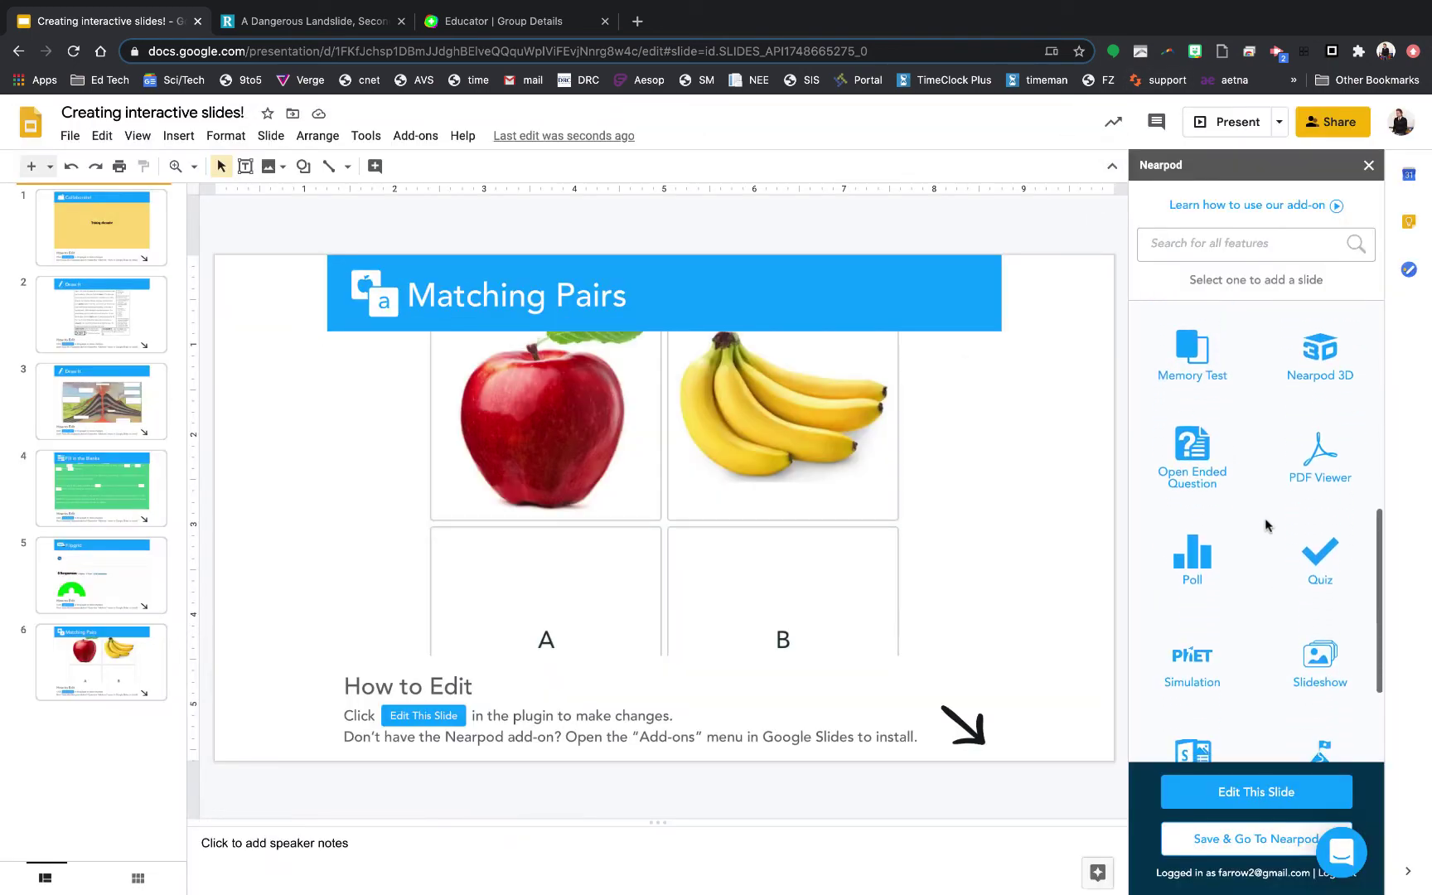
{"action": "left_click", "coordinate": [1202, 481]}
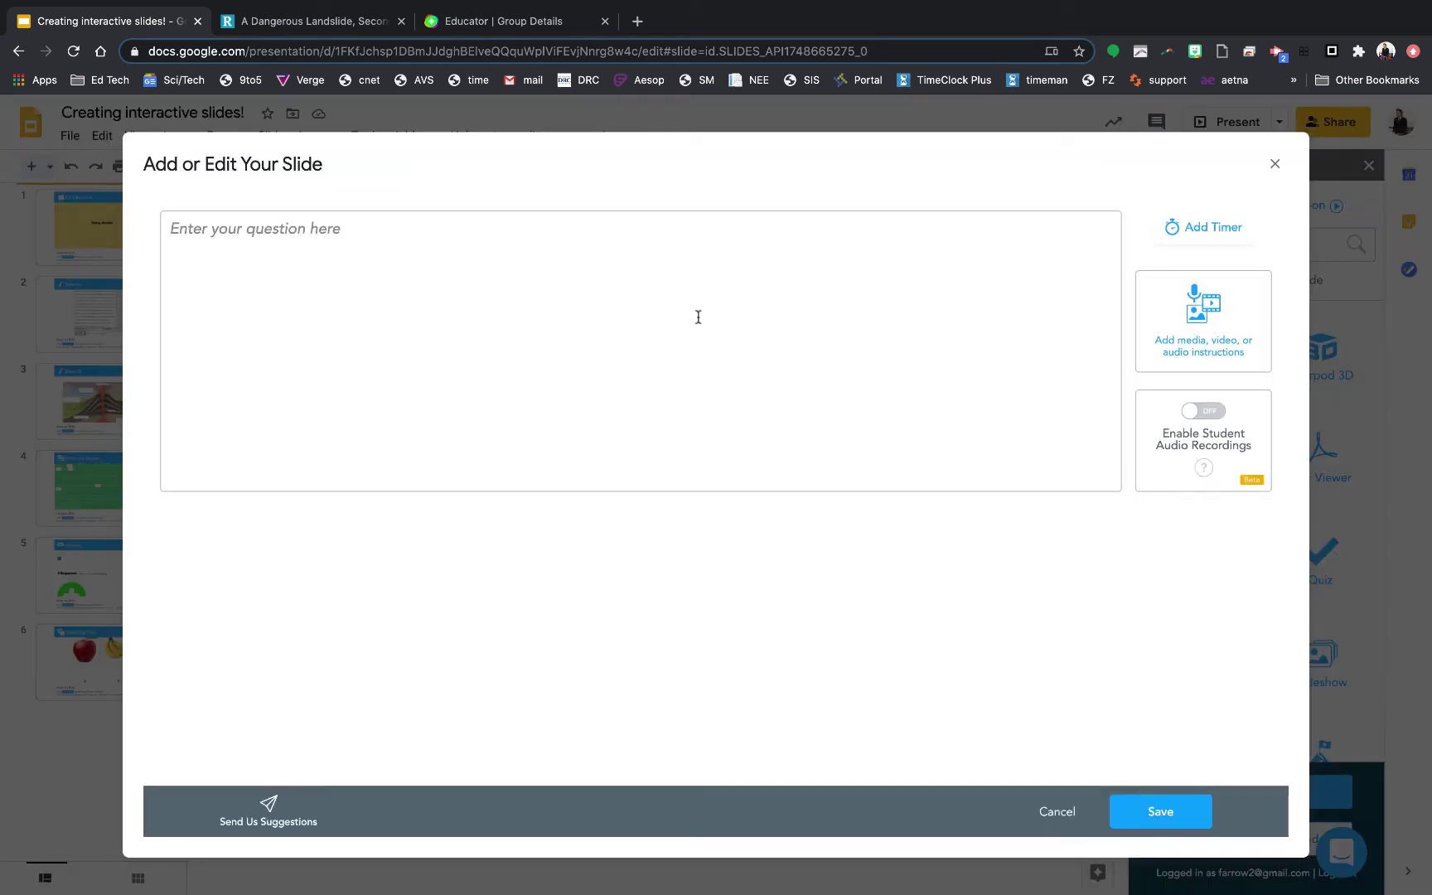
{"action": "left_click", "coordinate": [320, 237]}
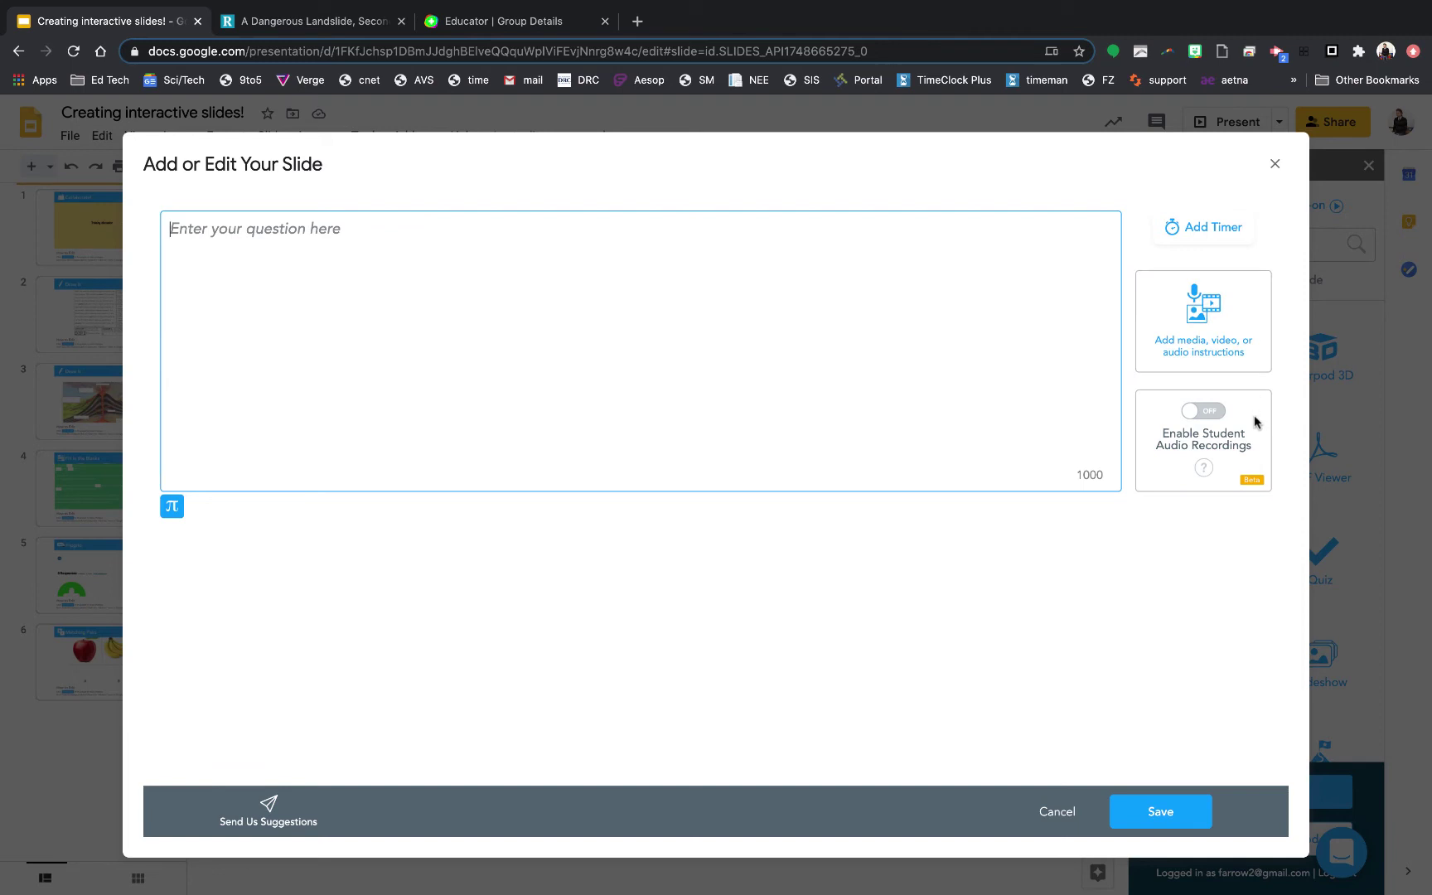
{"action": "left_click", "coordinate": [1205, 413]}
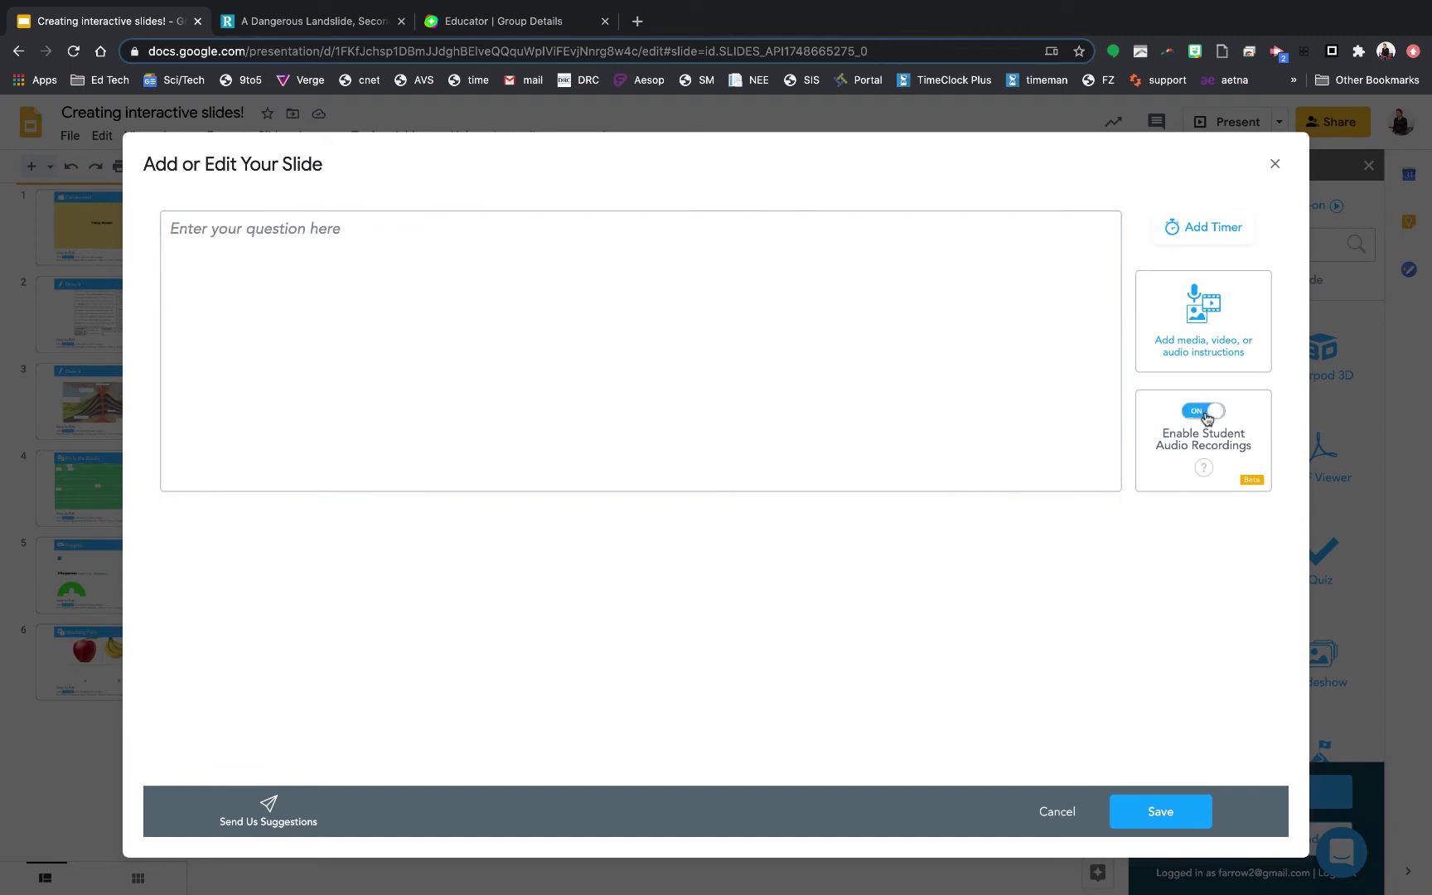
{"action": "left_click", "coordinate": [1207, 414]}
{"action": "left_click", "coordinate": [1208, 414]}
{"action": "left_click", "coordinate": [1208, 414]}
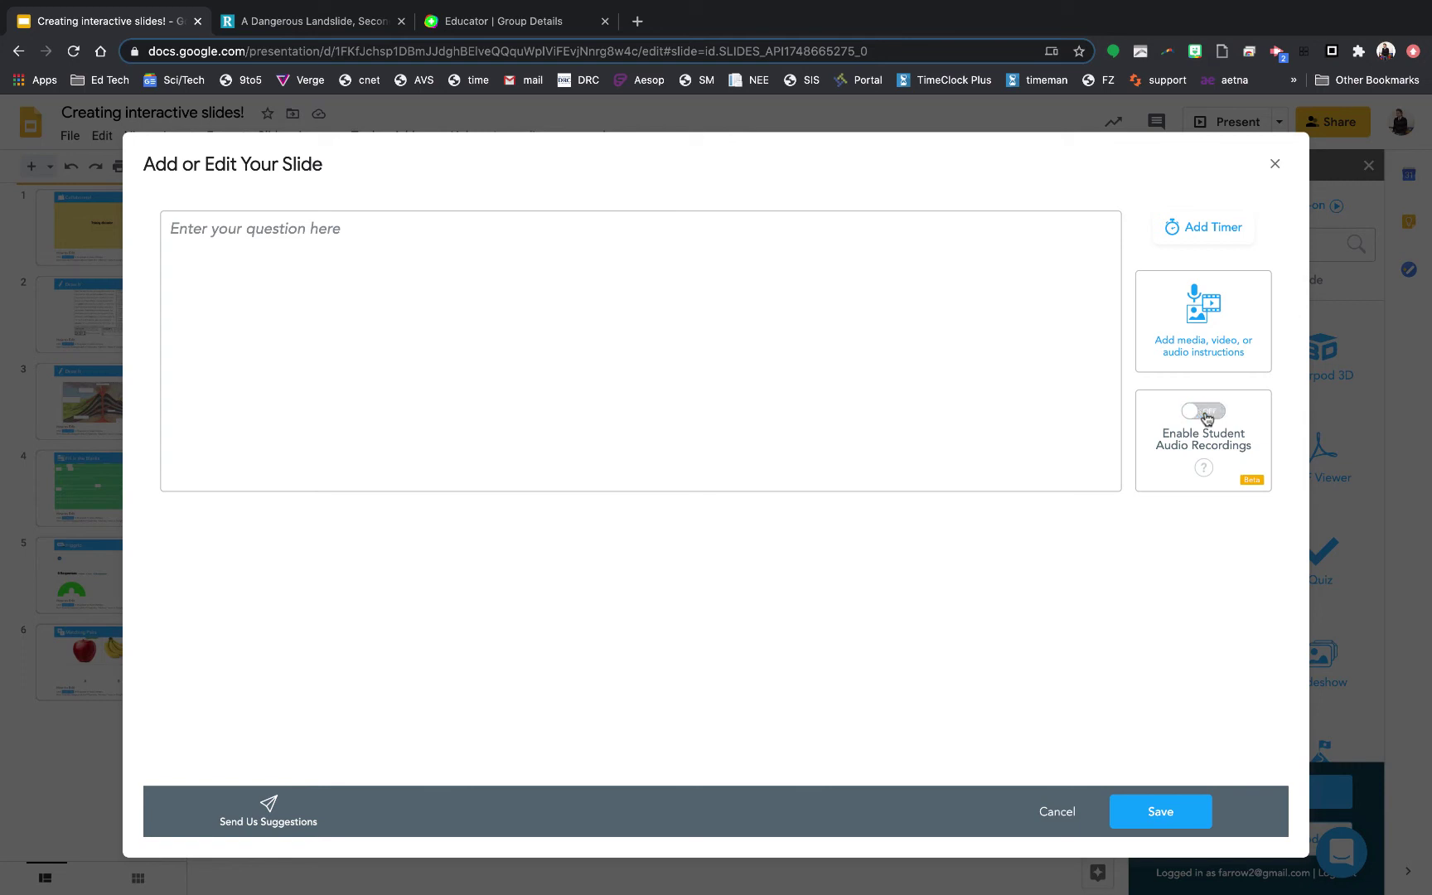
{"action": "left_click", "coordinate": [1201, 239]}
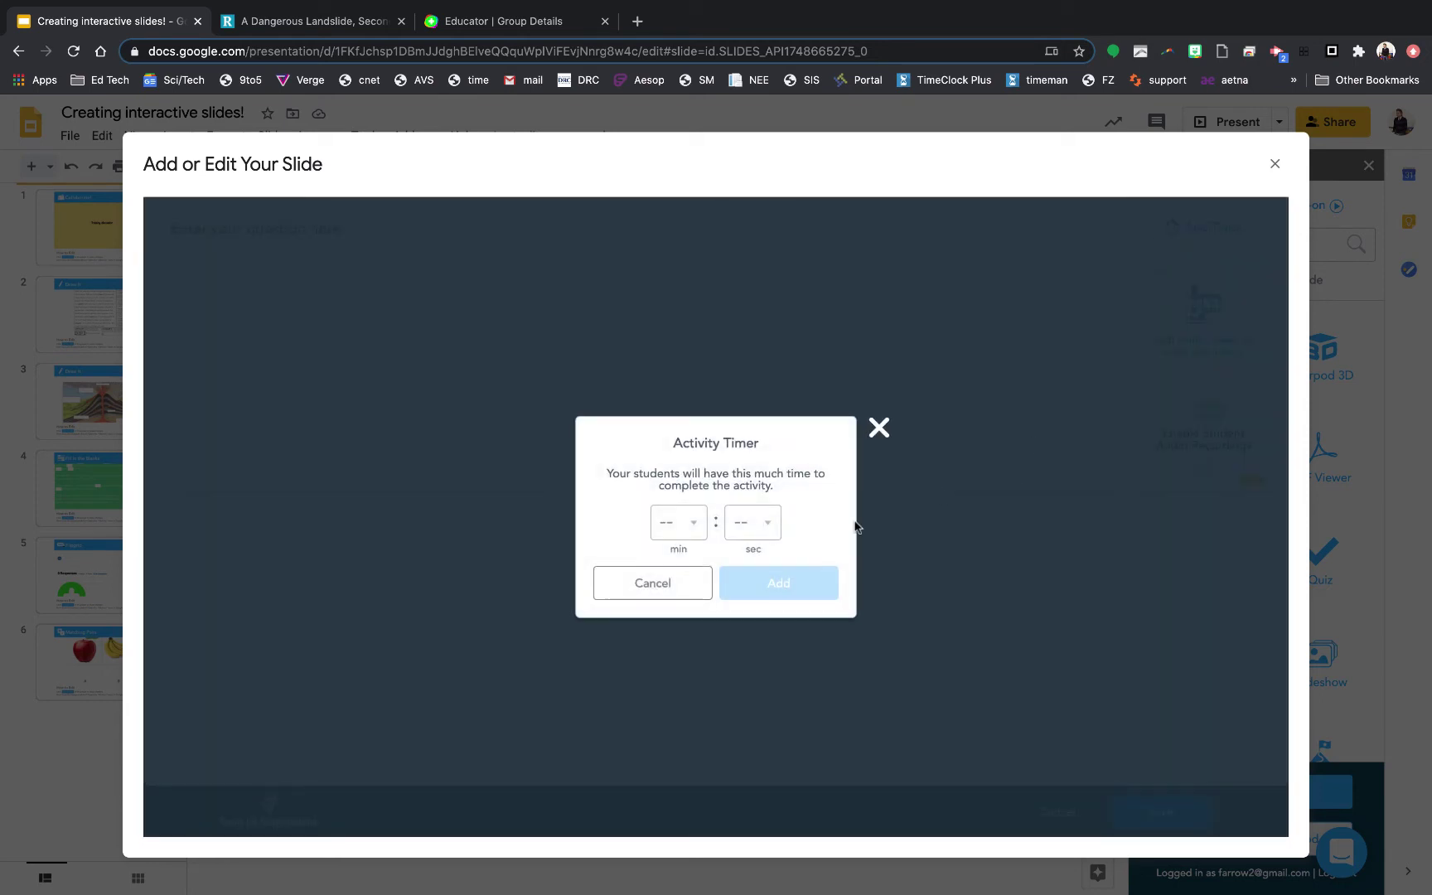
{"action": "left_click", "coordinate": [694, 522]}
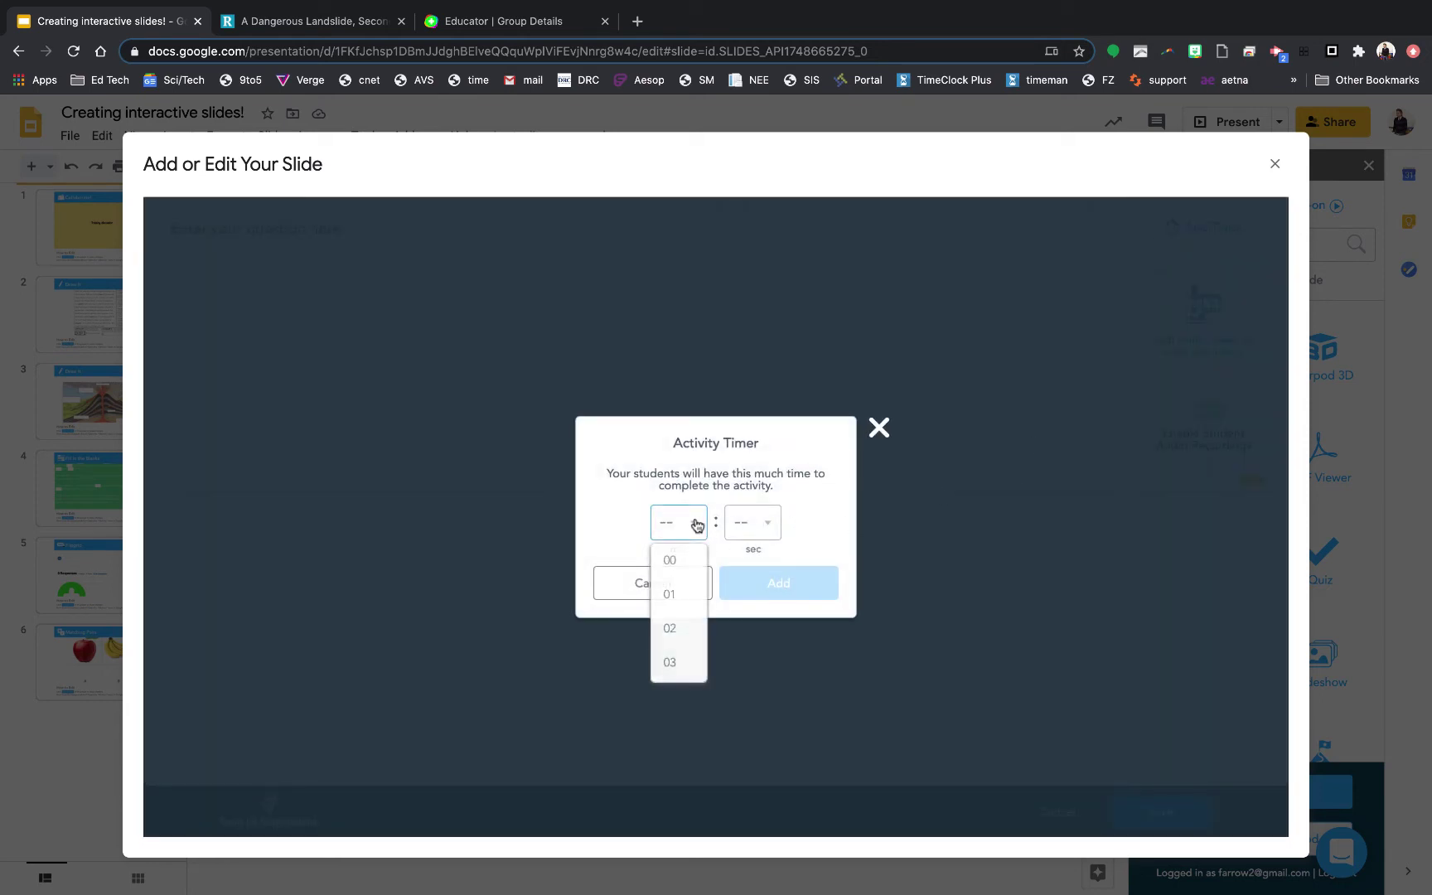
{"action": "left_click", "coordinate": [767, 572]}
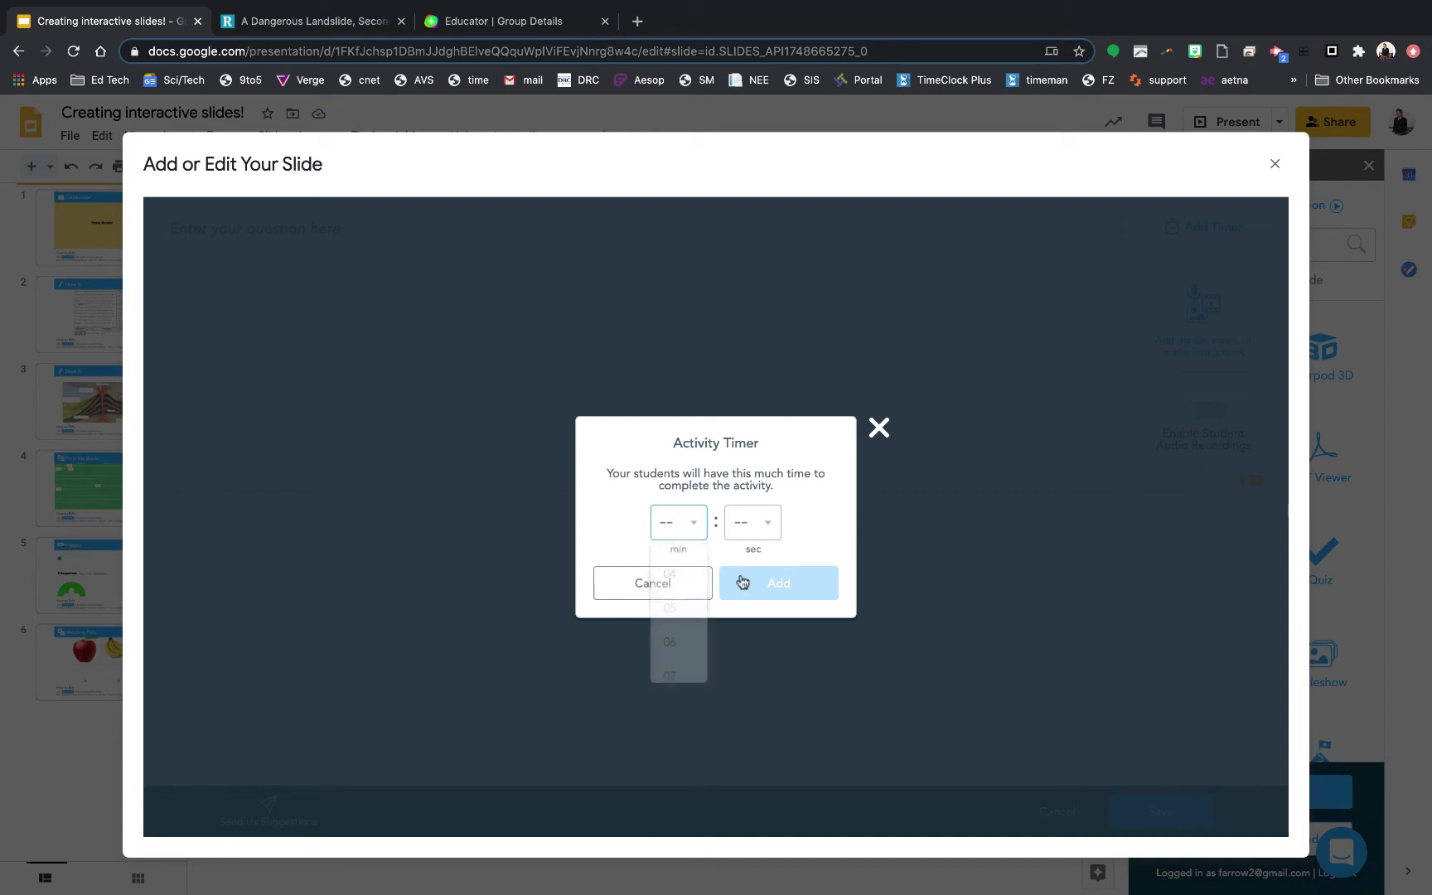
{"action": "left_click", "coordinate": [664, 592]}
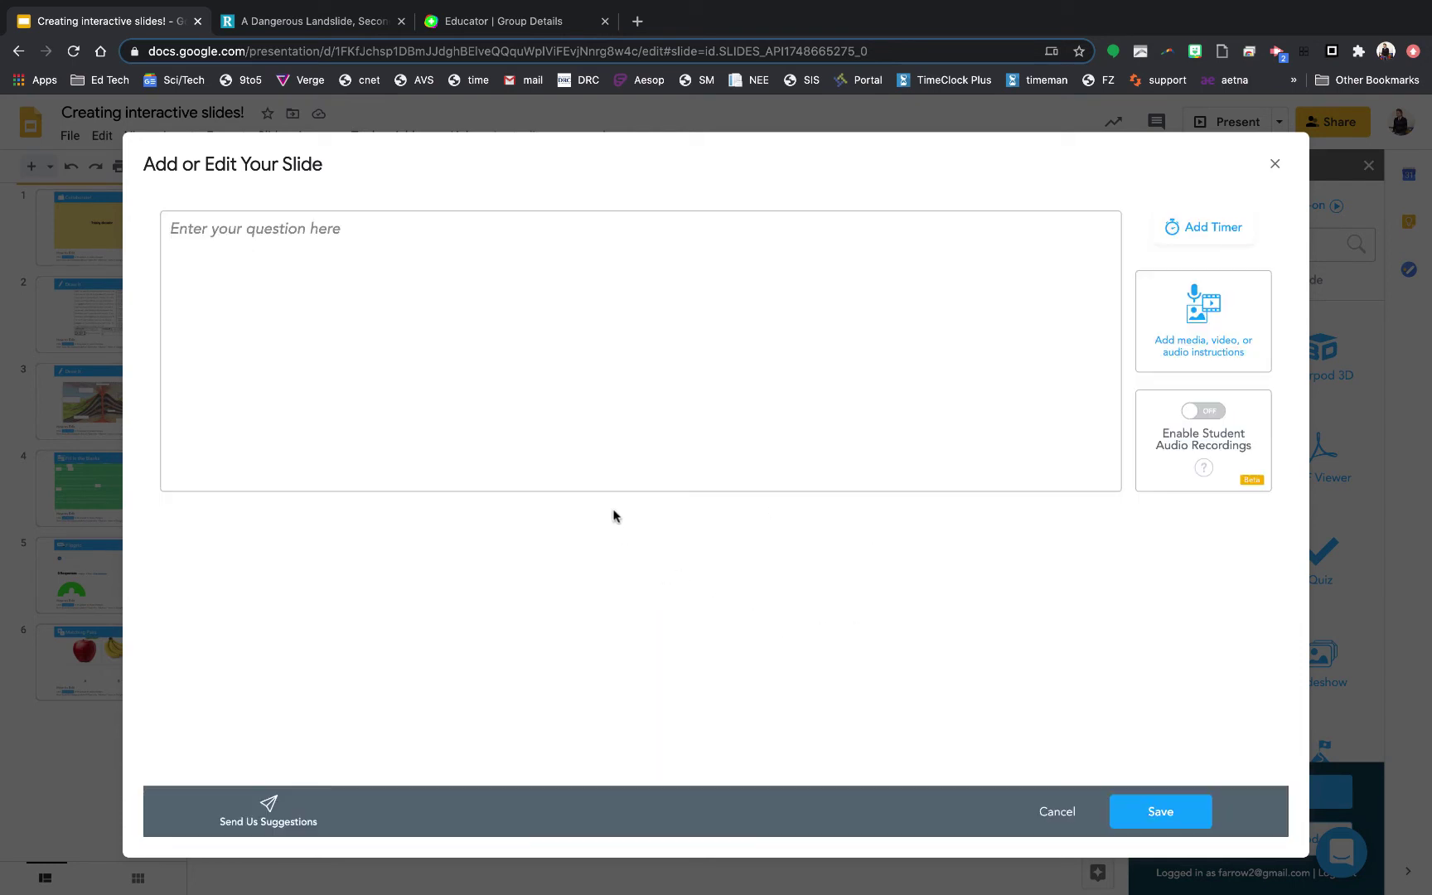
Enter the question "What do you think of this program?", enable student audio recordings and save the Open Ended Question slide.
{"action": "left_click", "coordinate": [356, 302]}
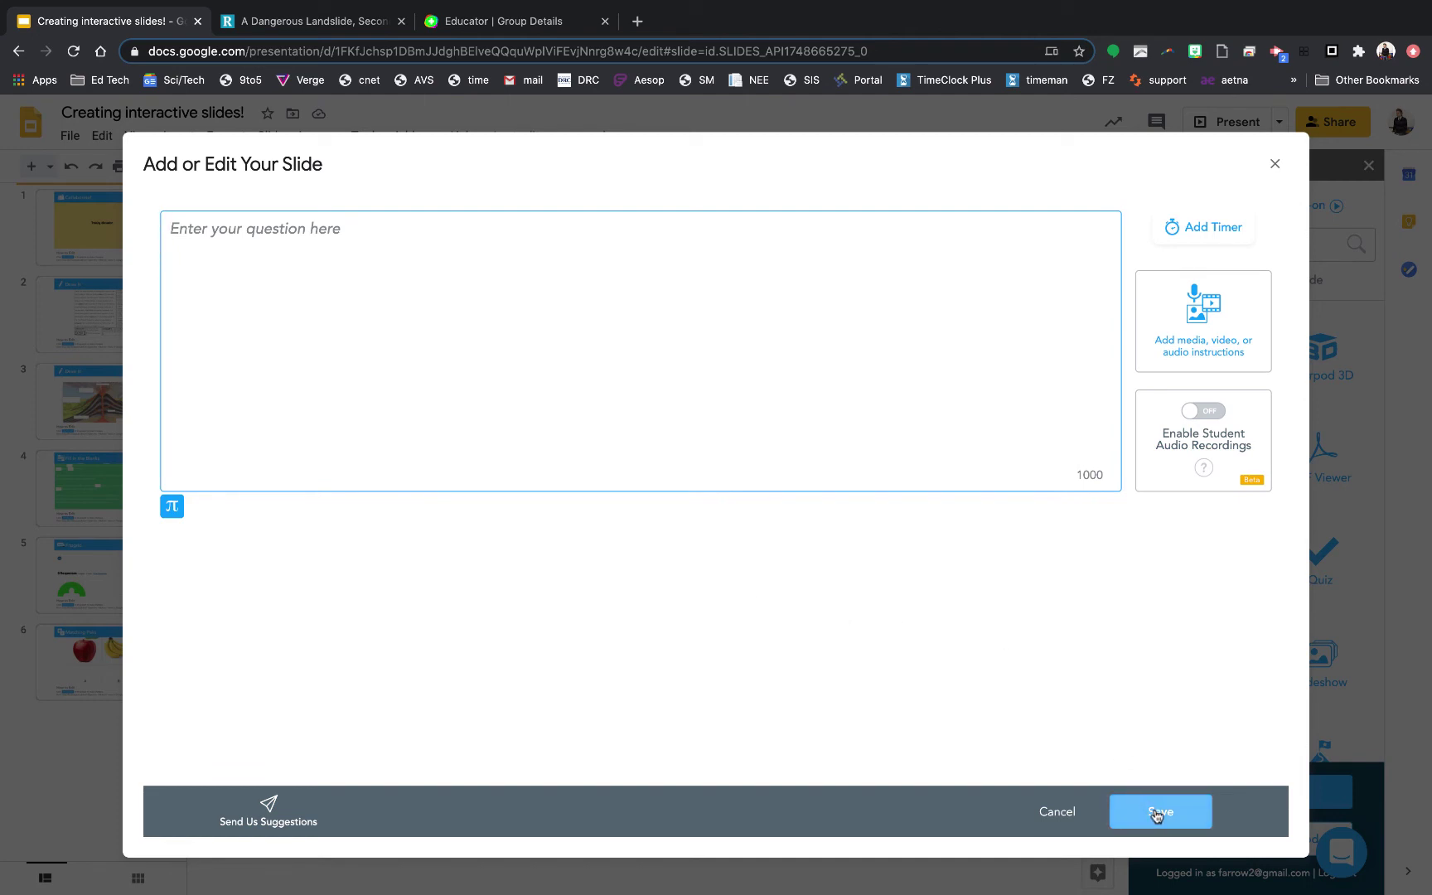
{"action": "type", "text": "What do you think of this program?"}
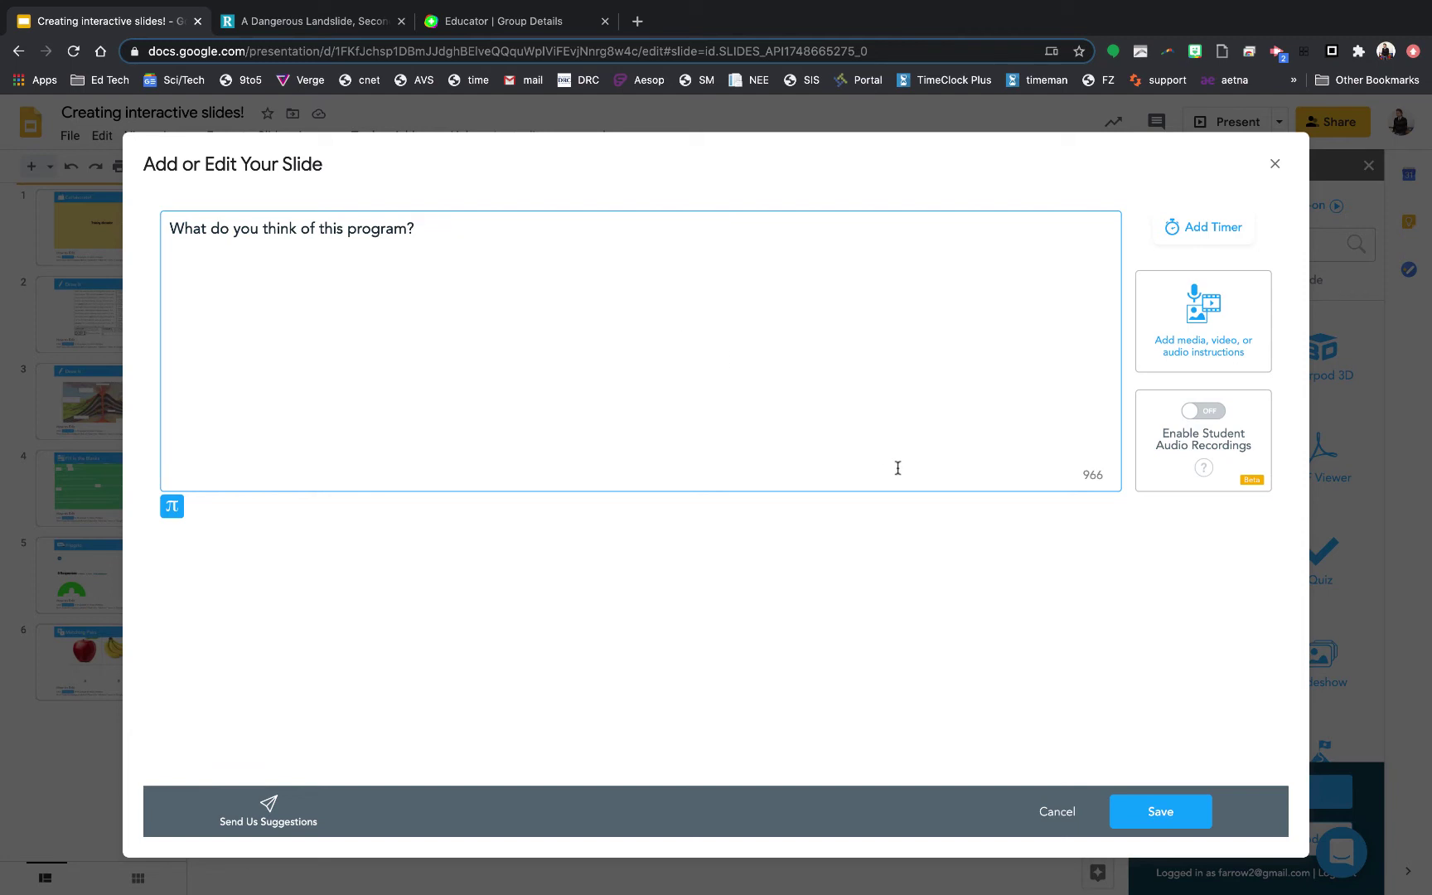
{"action": "left_click", "coordinate": [1199, 410]}
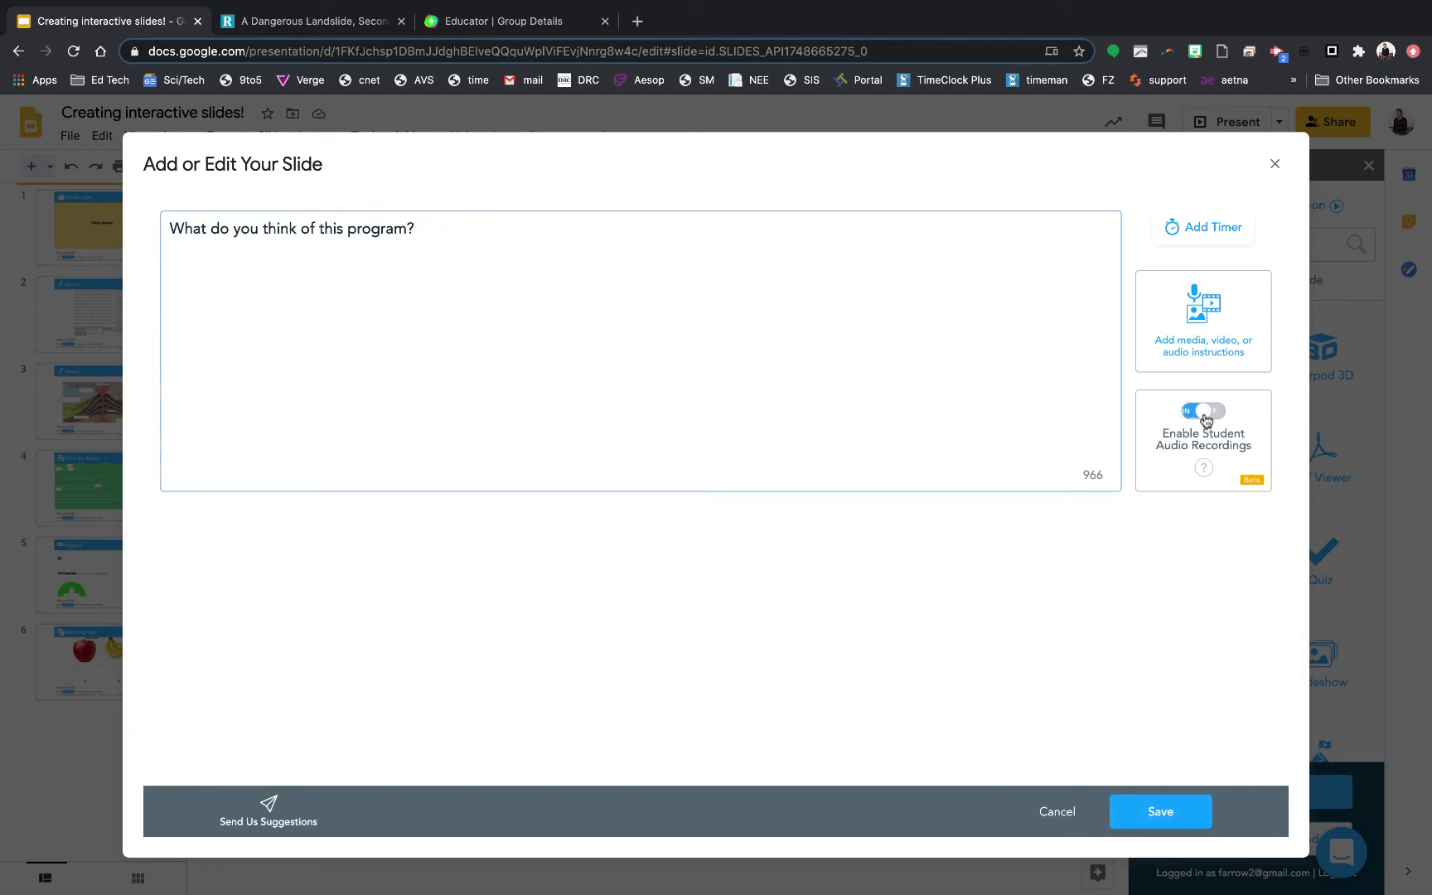
{"action": "left_click", "coordinate": [1167, 812]}
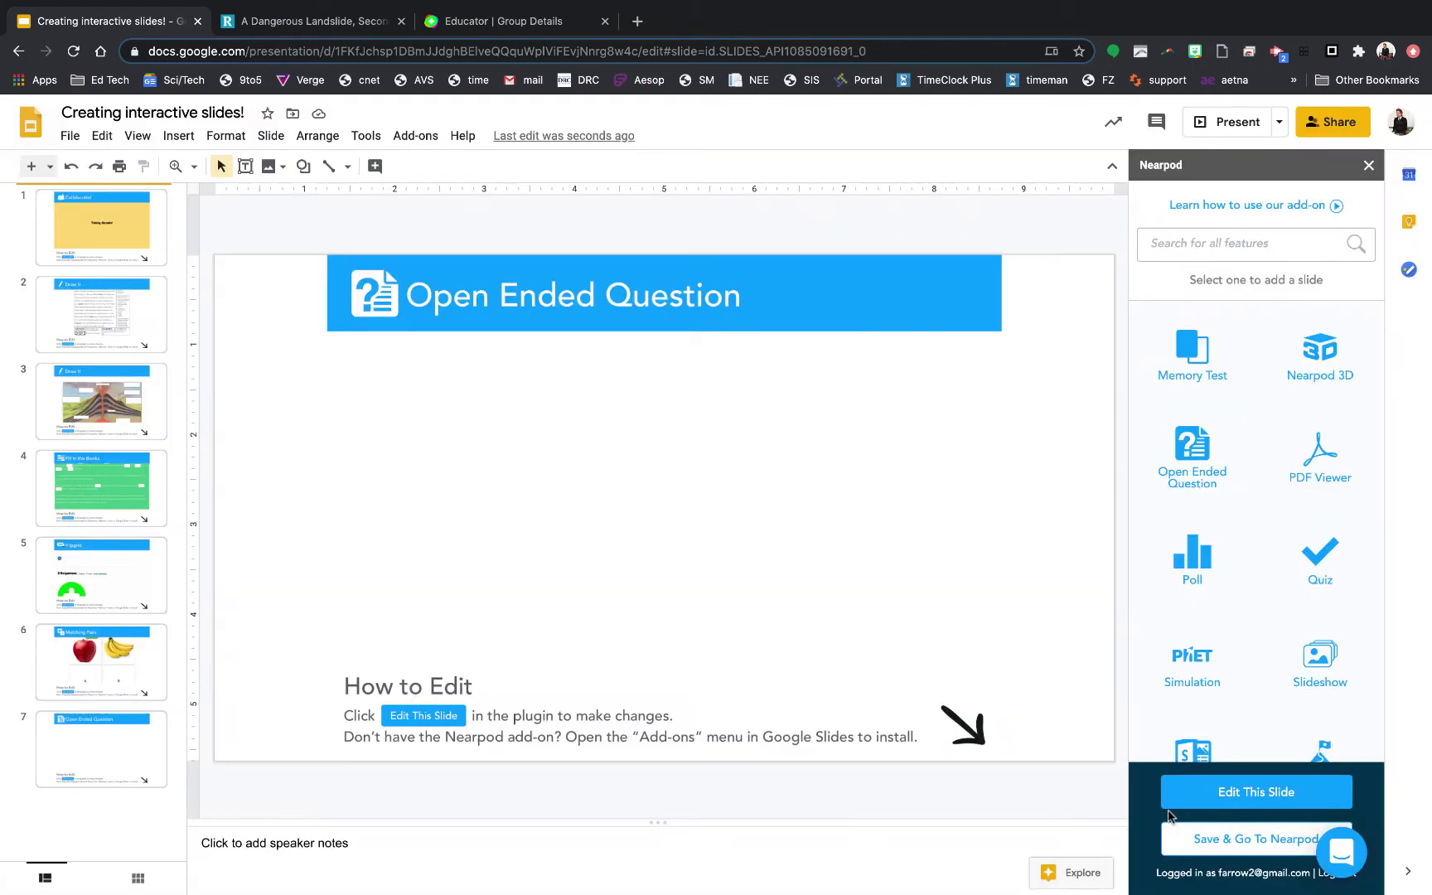
Look at the Poll activity's question and answer fields, and cancel it without adding a slide.
{"action": "scroll", "coordinate": [1293, 592], "scroll_direction": "down", "scroll_amount": 2}
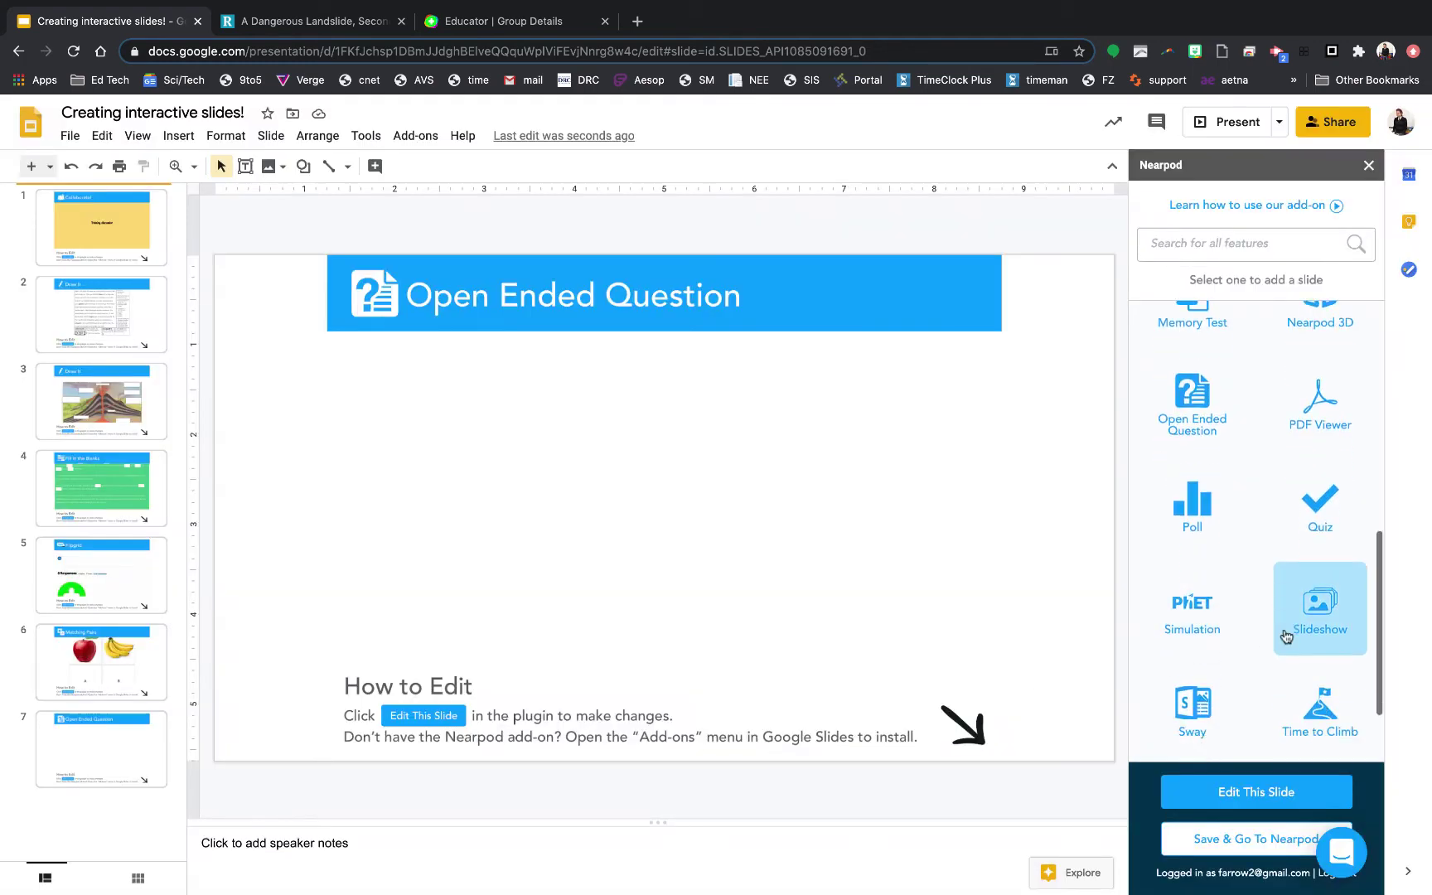
{"action": "left_click", "coordinate": [1221, 484]}
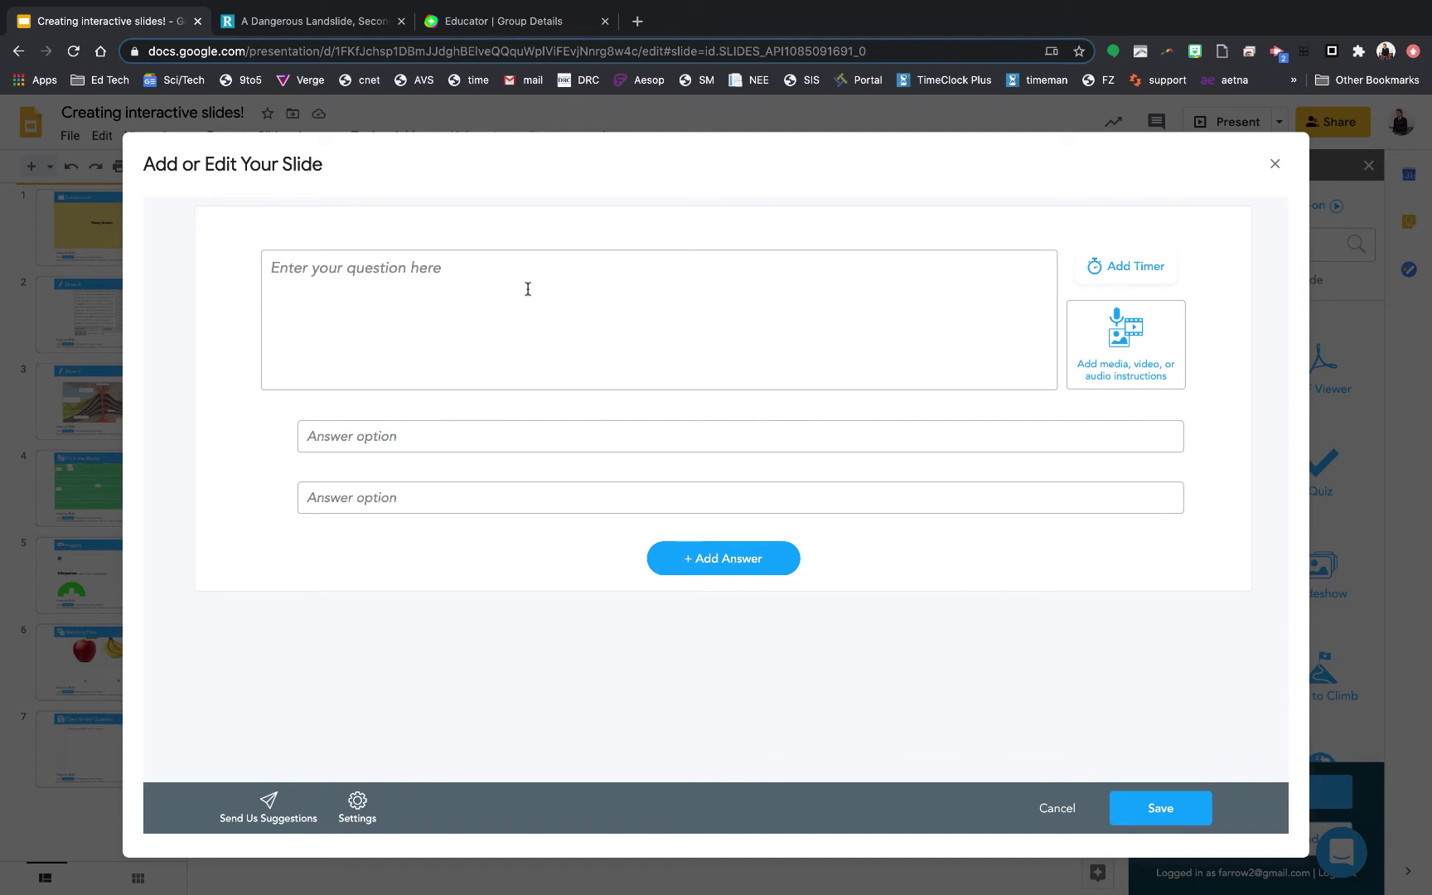
{"action": "left_click", "coordinate": [480, 281]}
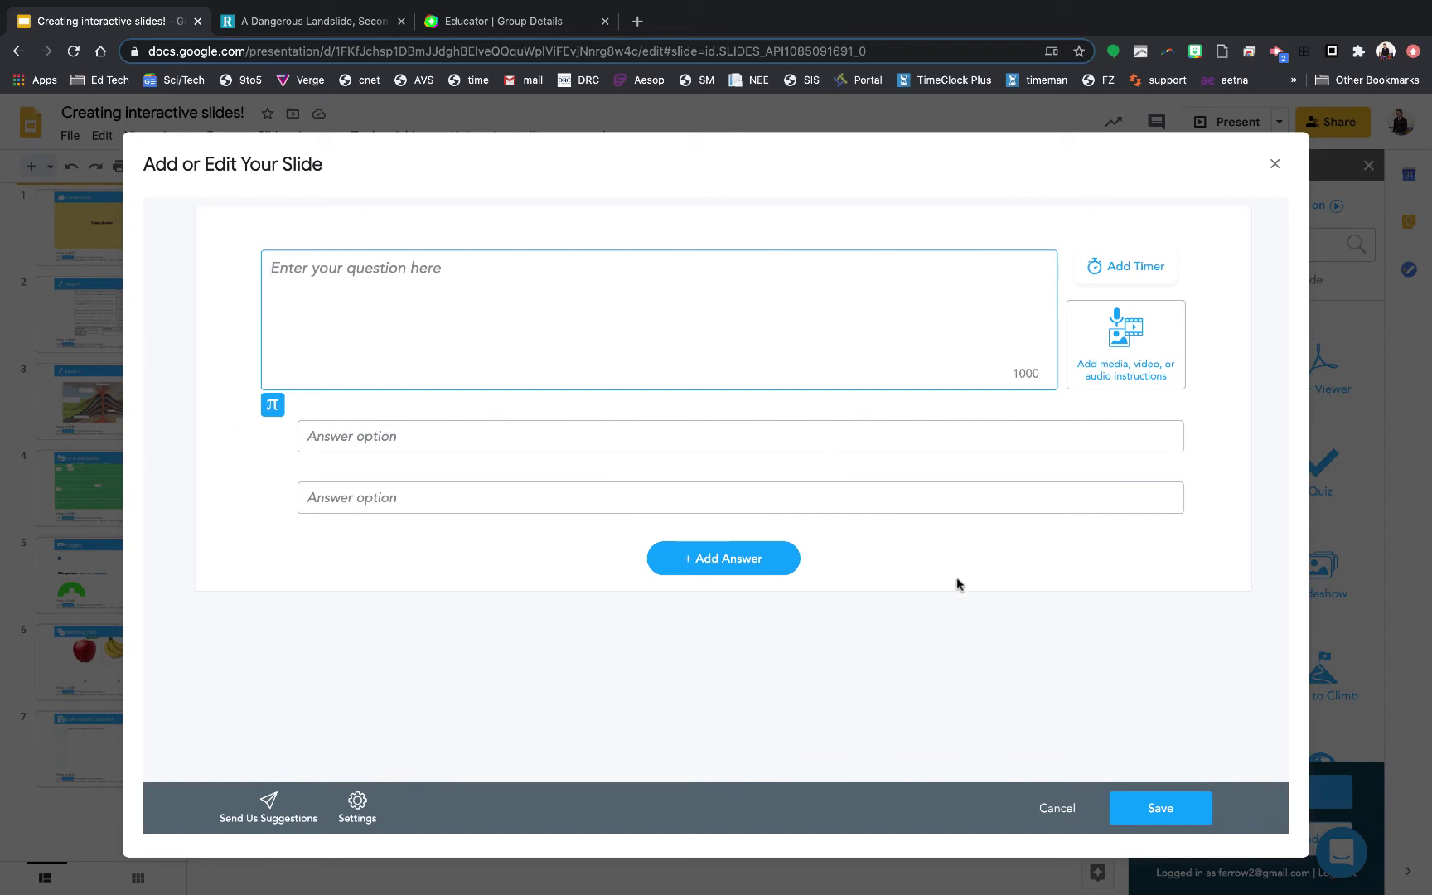
{"action": "left_click", "coordinate": [1074, 819]}
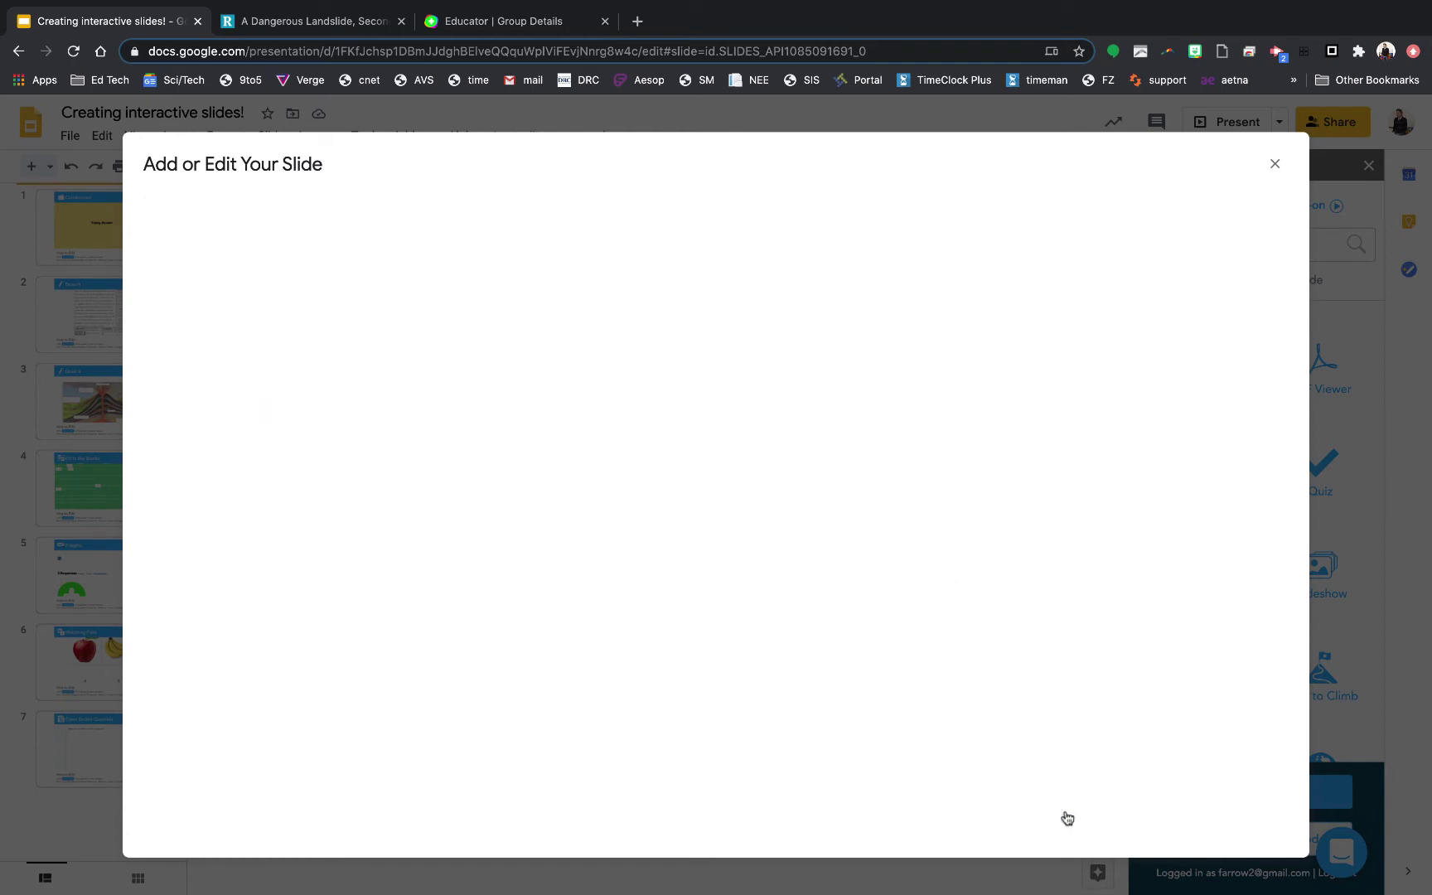
Start a new Quiz activity and title it training.
{"action": "scroll", "coordinate": [1295, 549], "scroll_direction": "down", "scroll_amount": 1}
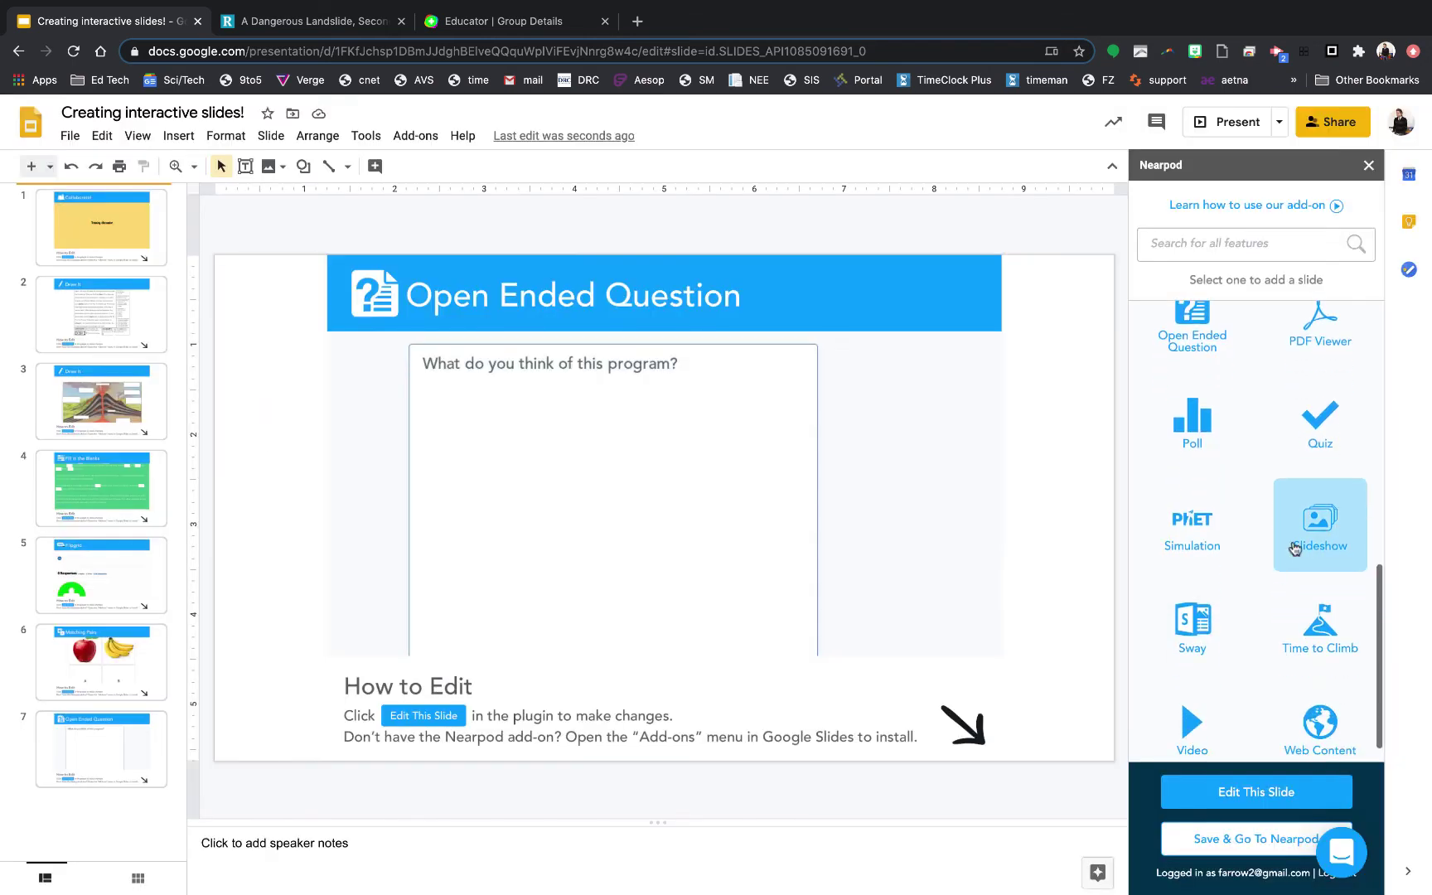
{"action": "left_click", "coordinate": [1321, 439]}
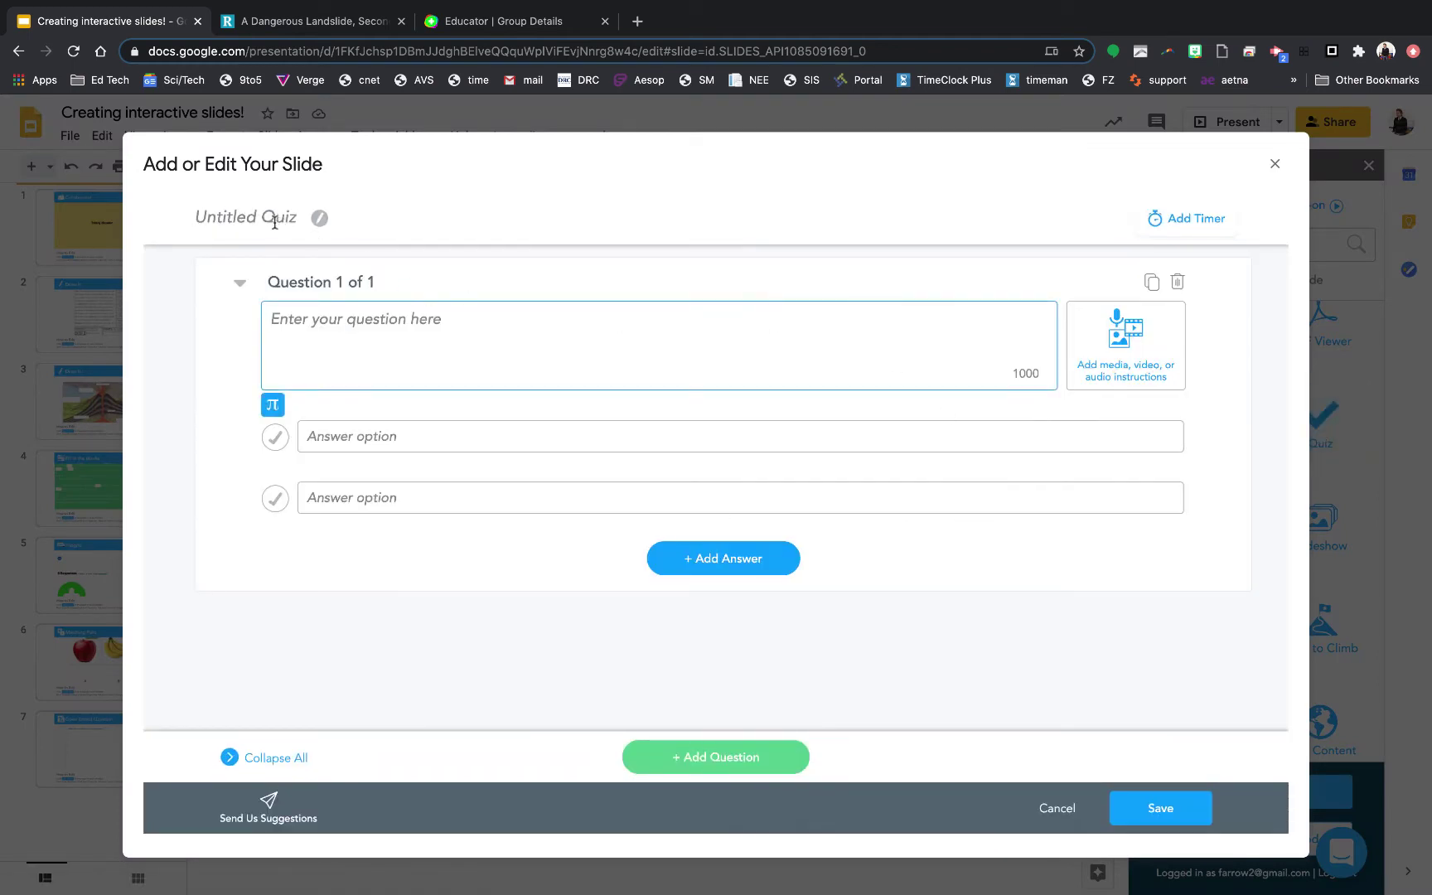
{"action": "left_click", "coordinate": [274, 222]}
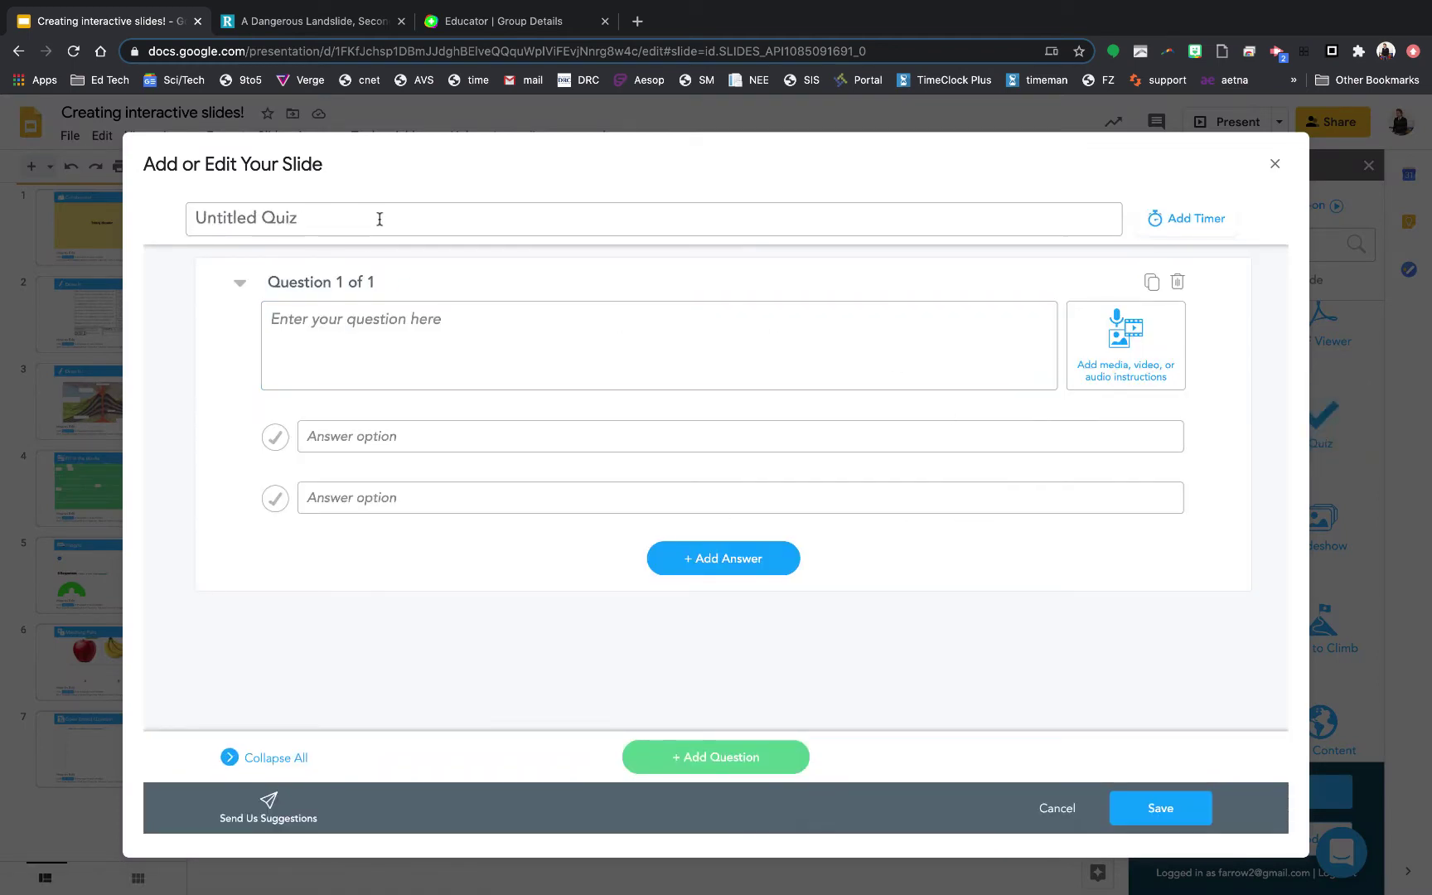
{"action": "type", "text": "training"}
{"action": "left_click", "coordinate": [464, 332]}
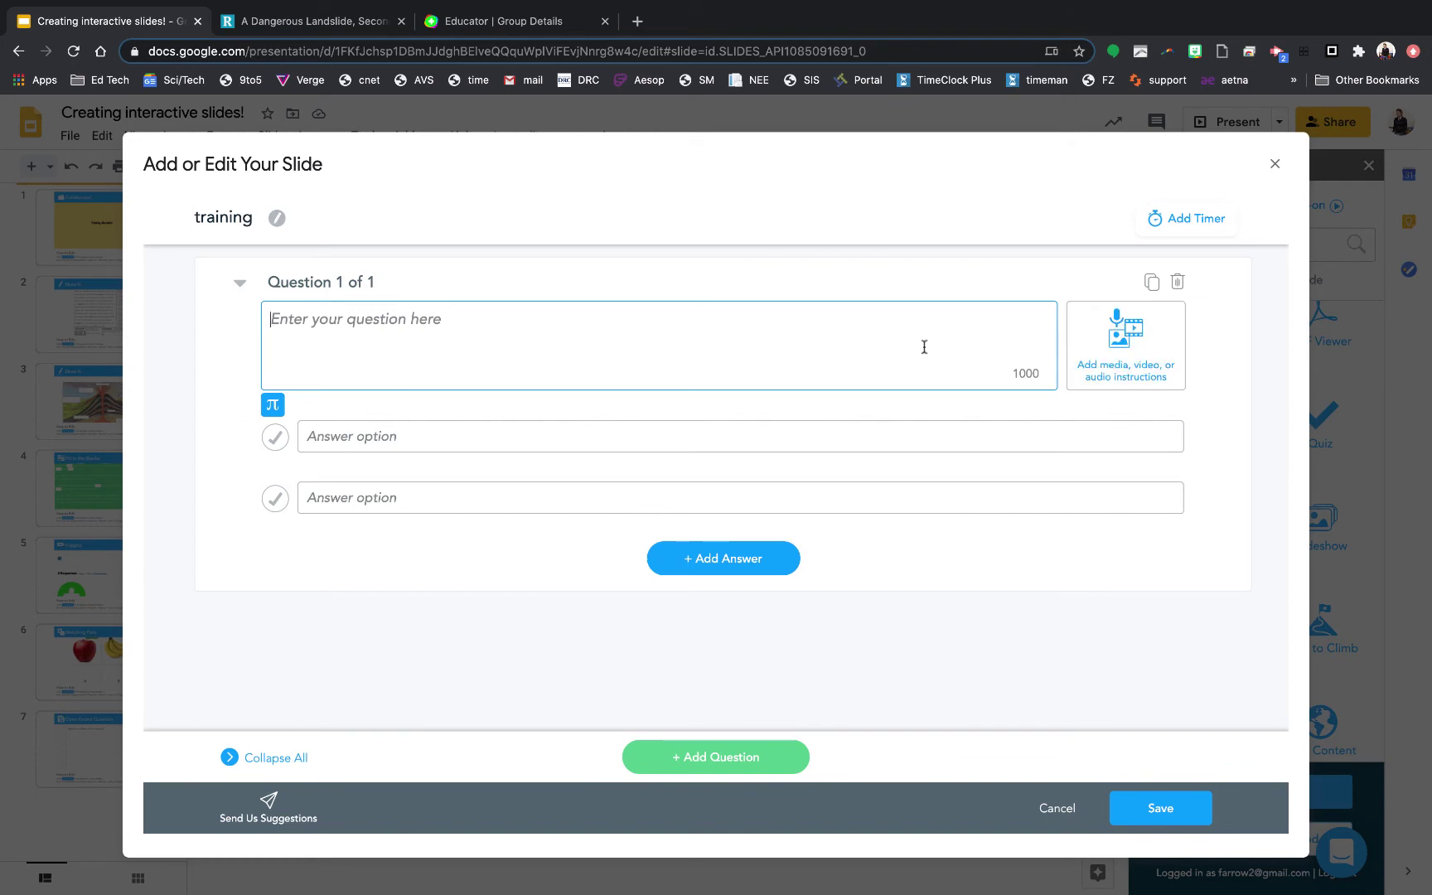
{"action": "left_click", "coordinate": [399, 436]}
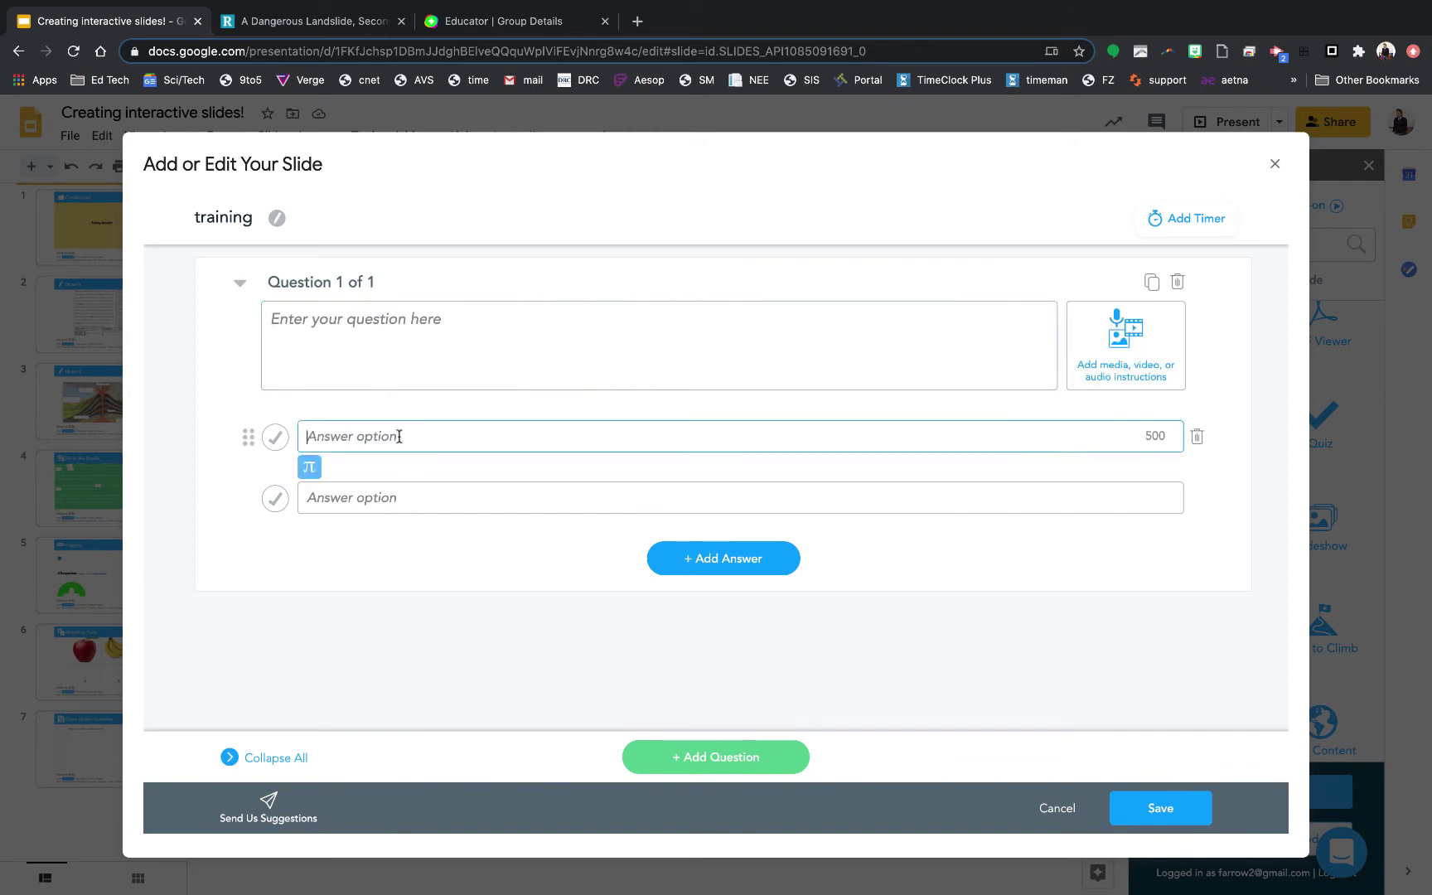
{"action": "left_click", "coordinate": [403, 494]}
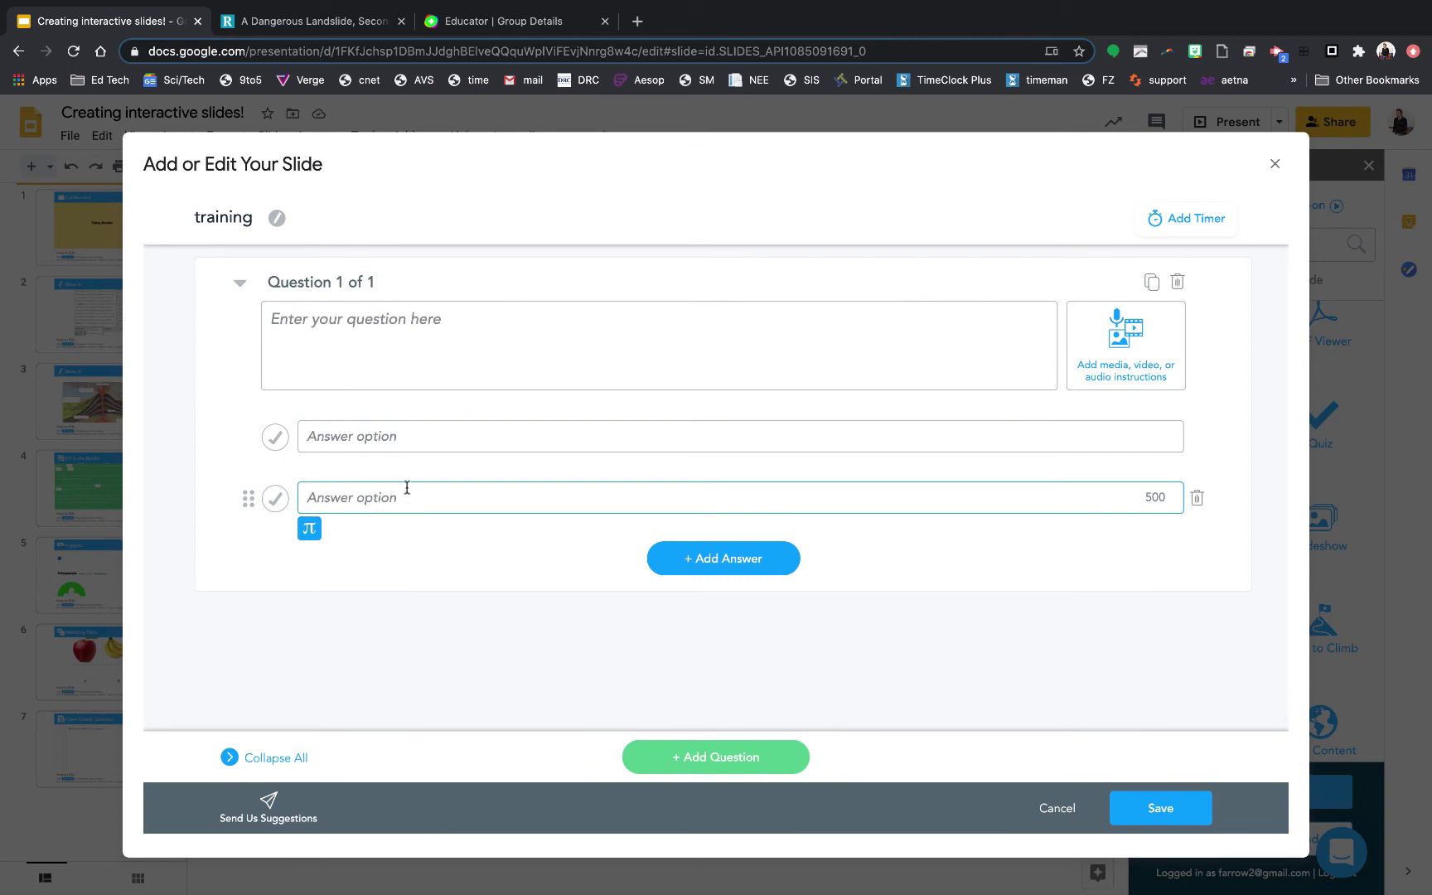
{"action": "left_click", "coordinate": [276, 500]}
{"action": "left_click", "coordinate": [277, 500]}
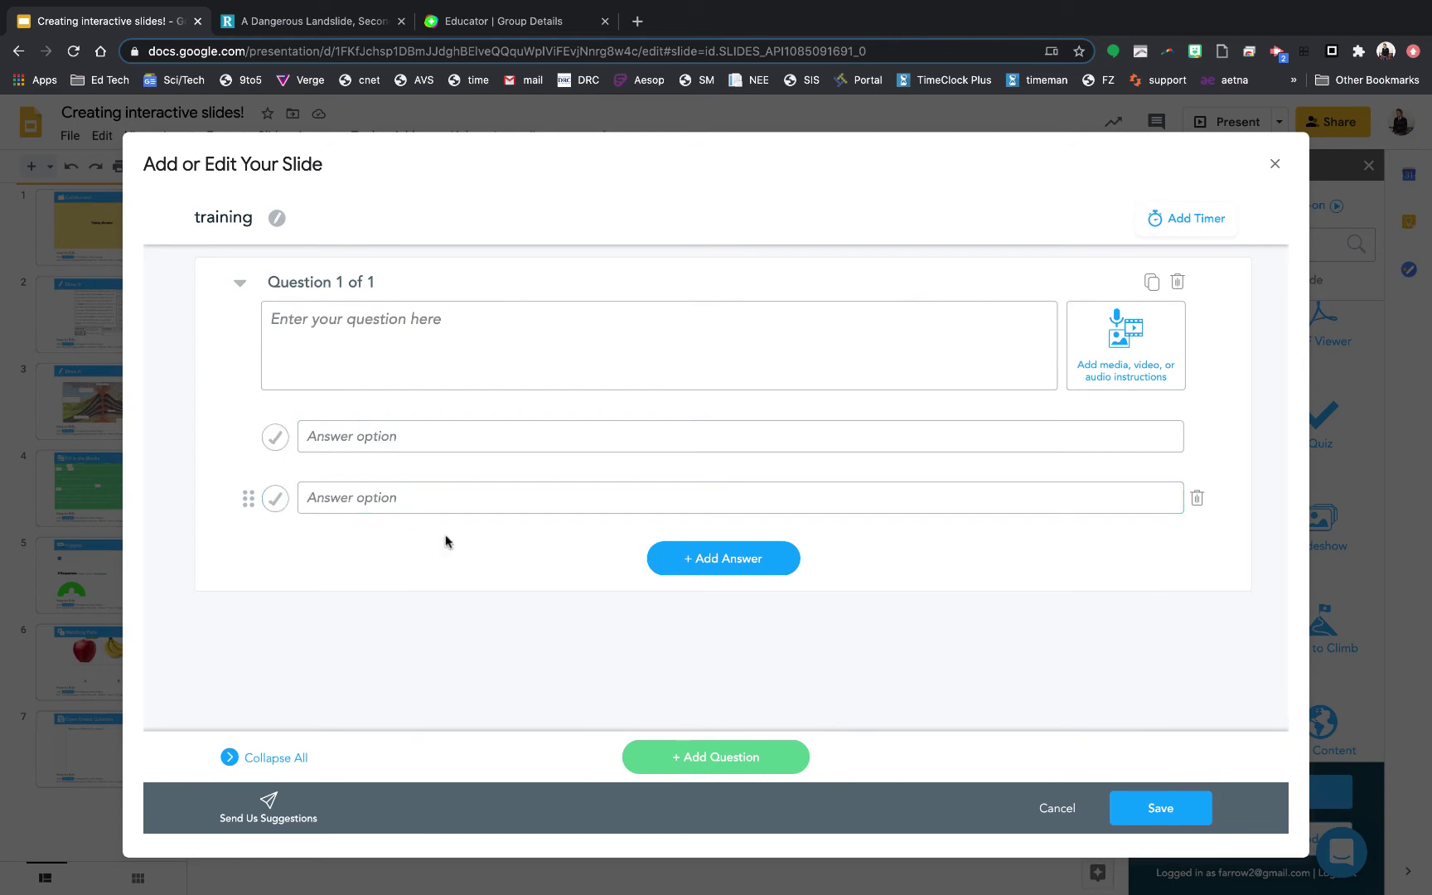
Add two more blank answer options to the first quiz question and add a second blank question.
{"action": "left_click", "coordinate": [724, 564]}
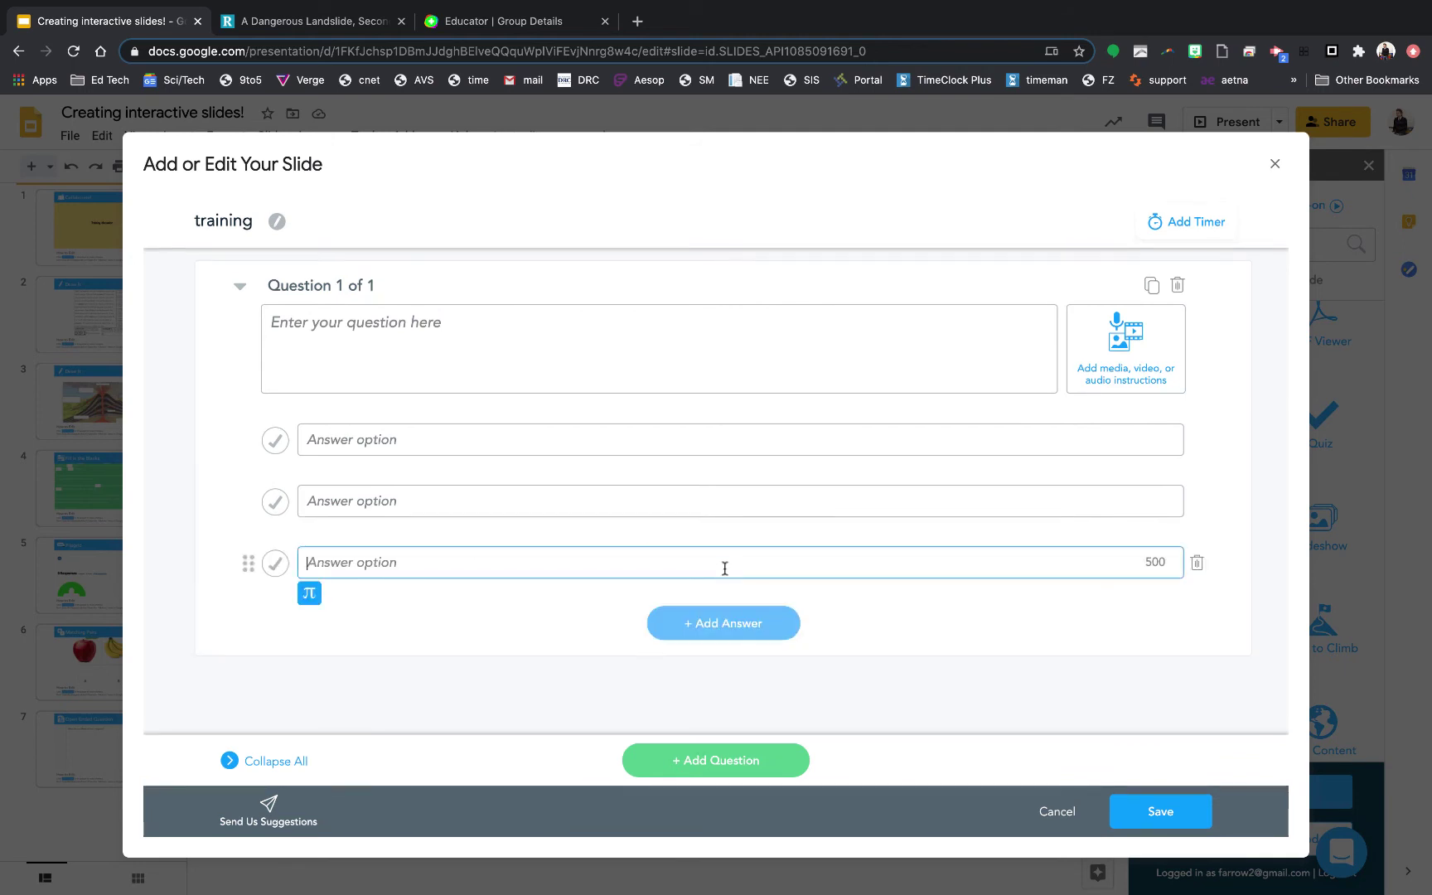
{"action": "left_click", "coordinate": [726, 625]}
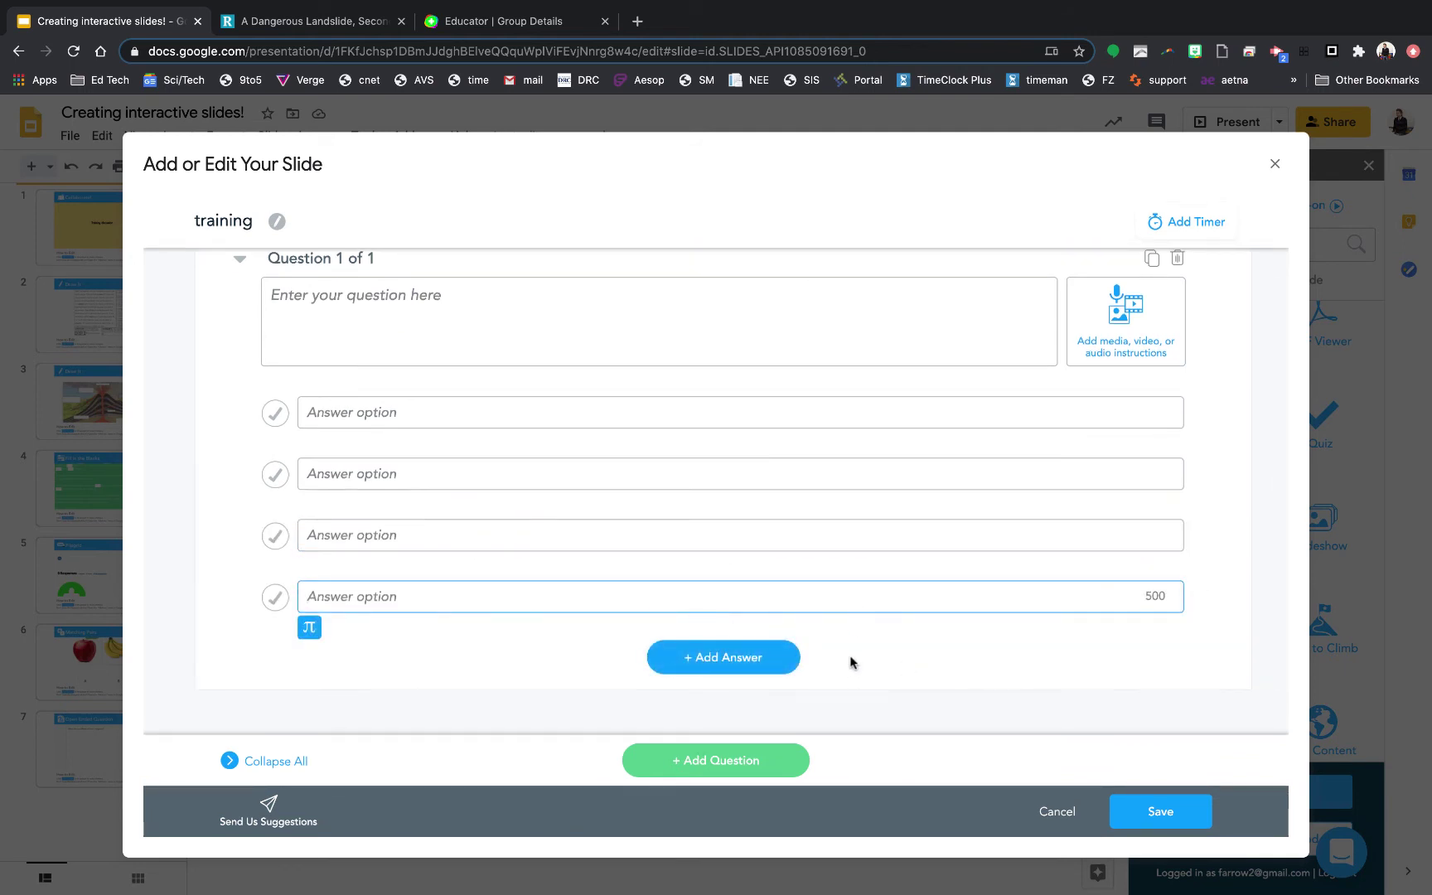
{"action": "left_click", "coordinate": [721, 761]}
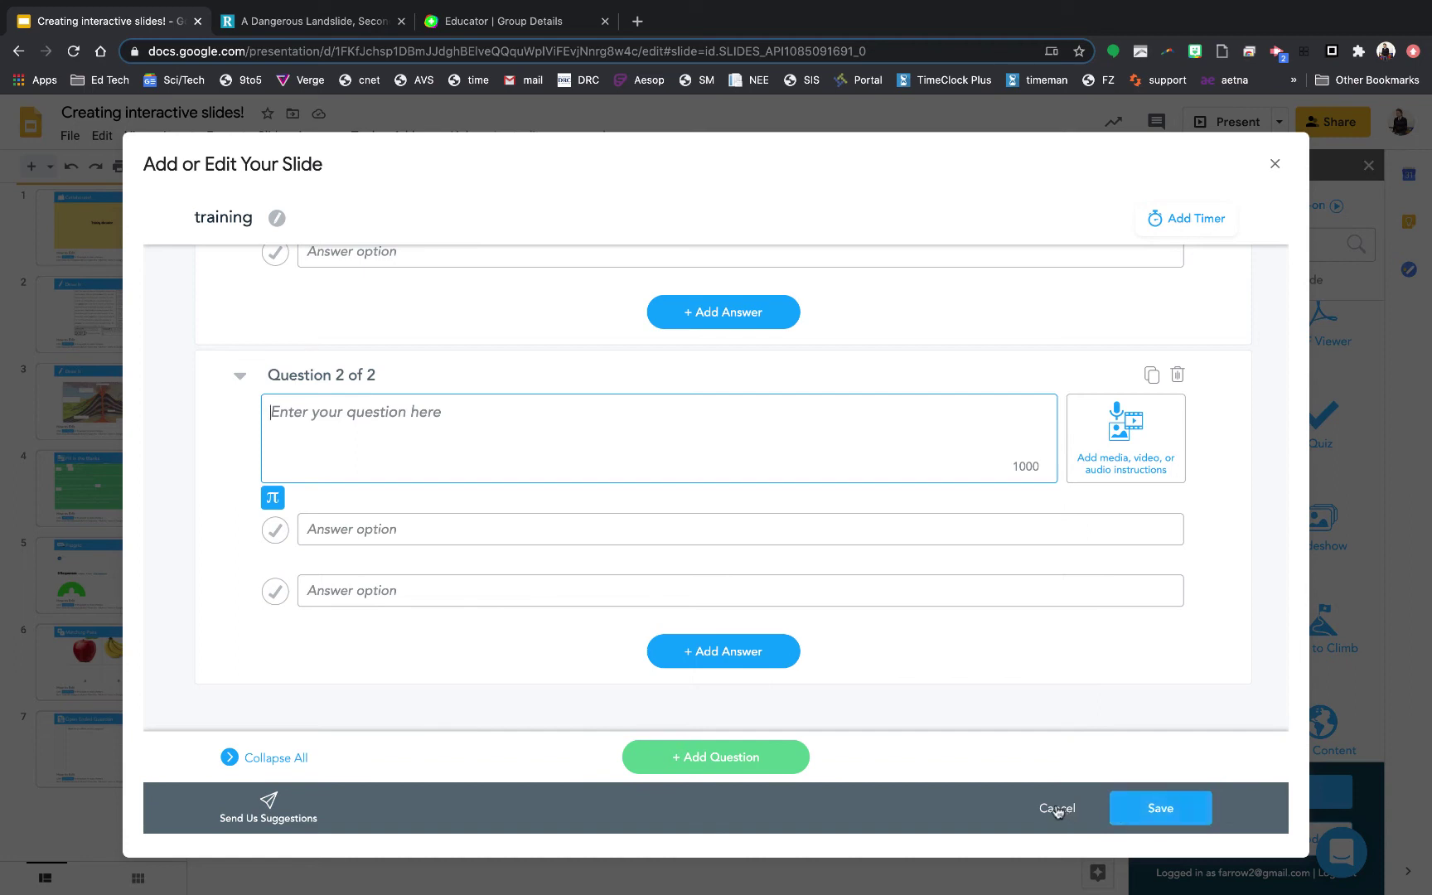
{"action": "scroll", "coordinate": [882, 530], "scroll_direction": "up", "scroll_amount": 1}
{"action": "scroll", "coordinate": [882, 530], "scroll_direction": "up", "scroll_amount": 4}
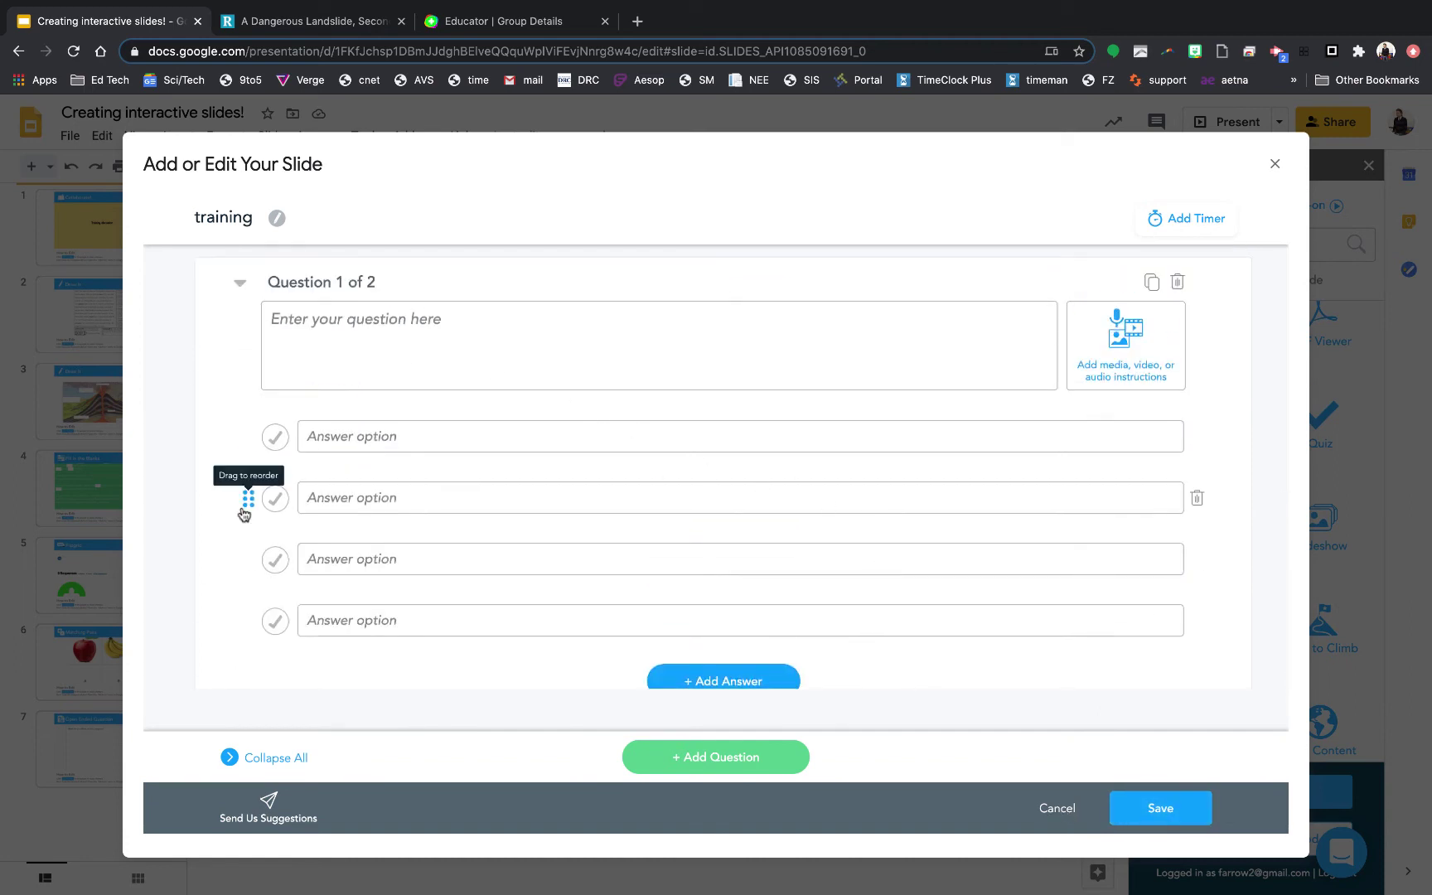
{"action": "scroll", "coordinate": [244, 507], "scroll_direction": "down", "scroll_amount": 4}
{"action": "scroll", "coordinate": [245, 514], "scroll_direction": "up", "scroll_amount": 4}
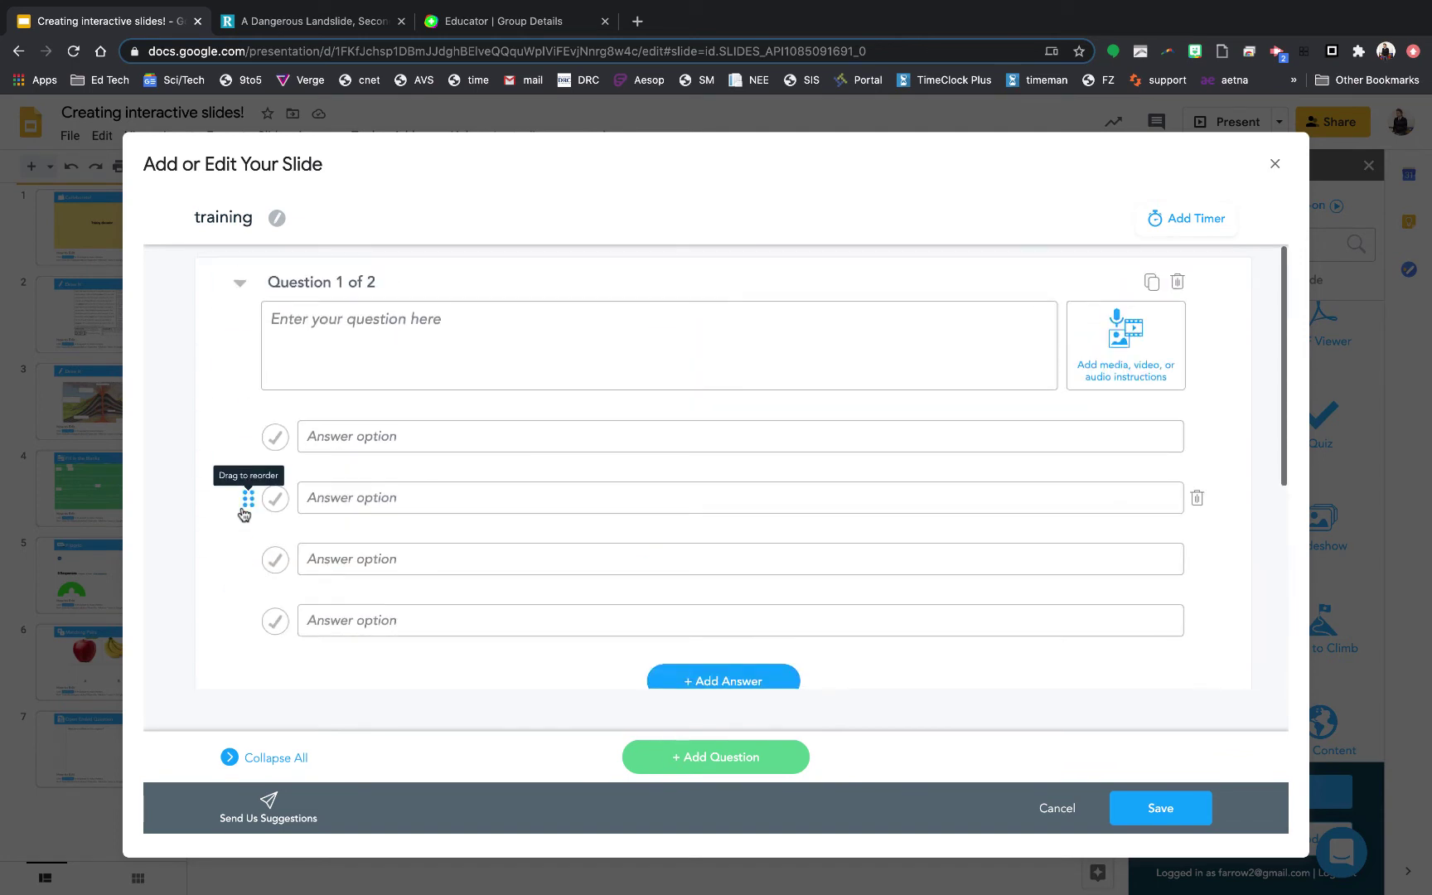
{"action": "scroll", "coordinate": [920, 586], "scroll_direction": "down", "scroll_amount": 4}
{"action": "scroll", "coordinate": [921, 585], "scroll_direction": "up", "scroll_amount": 4}
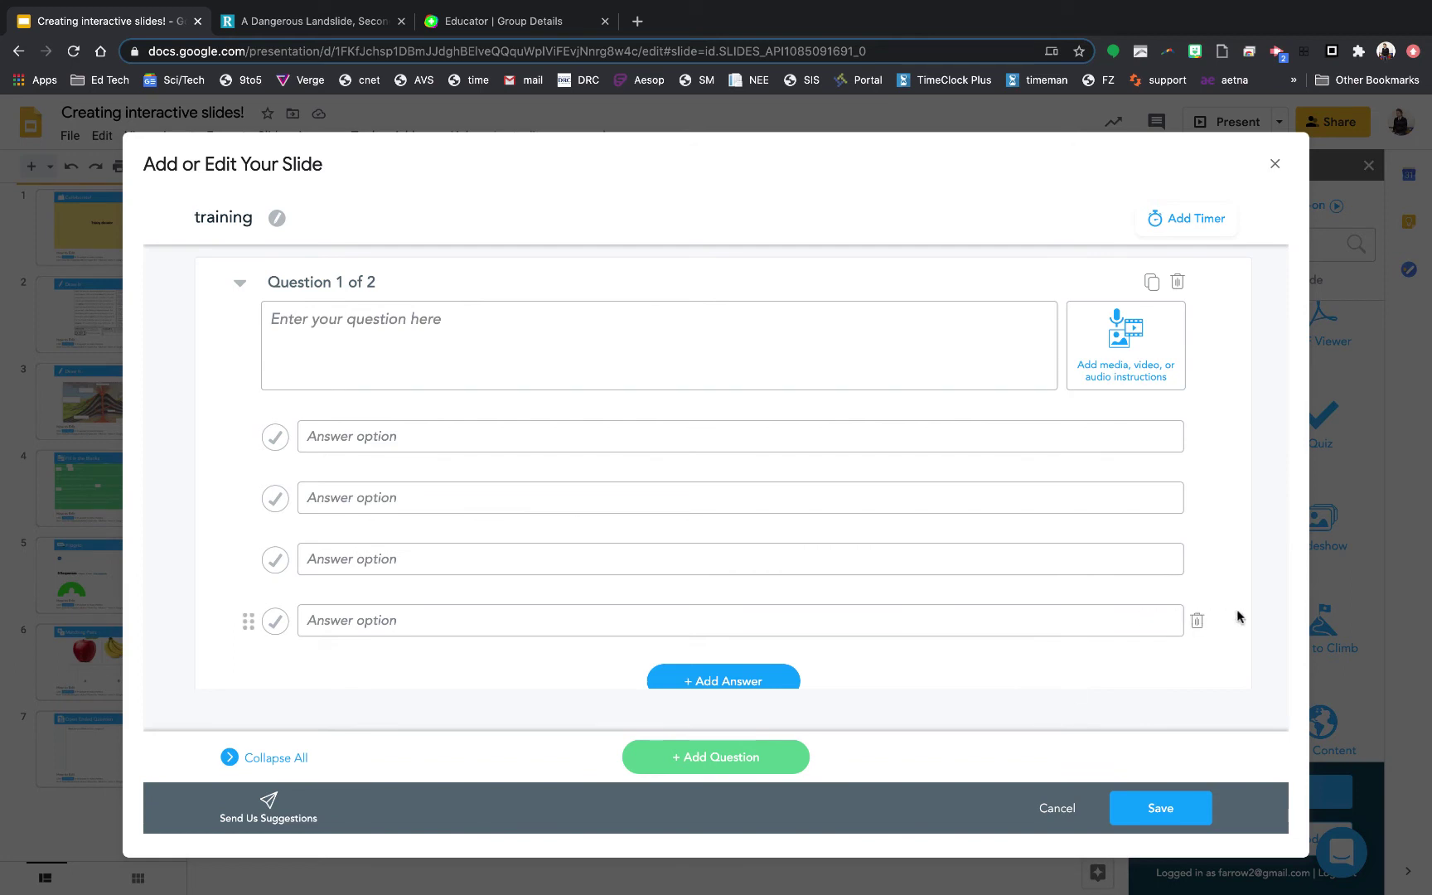
Review the two blank quiz questions and discard the training quiz without adding a slide.
{"action": "scroll", "coordinate": [1230, 587], "scroll_direction": "down", "scroll_amount": 4}
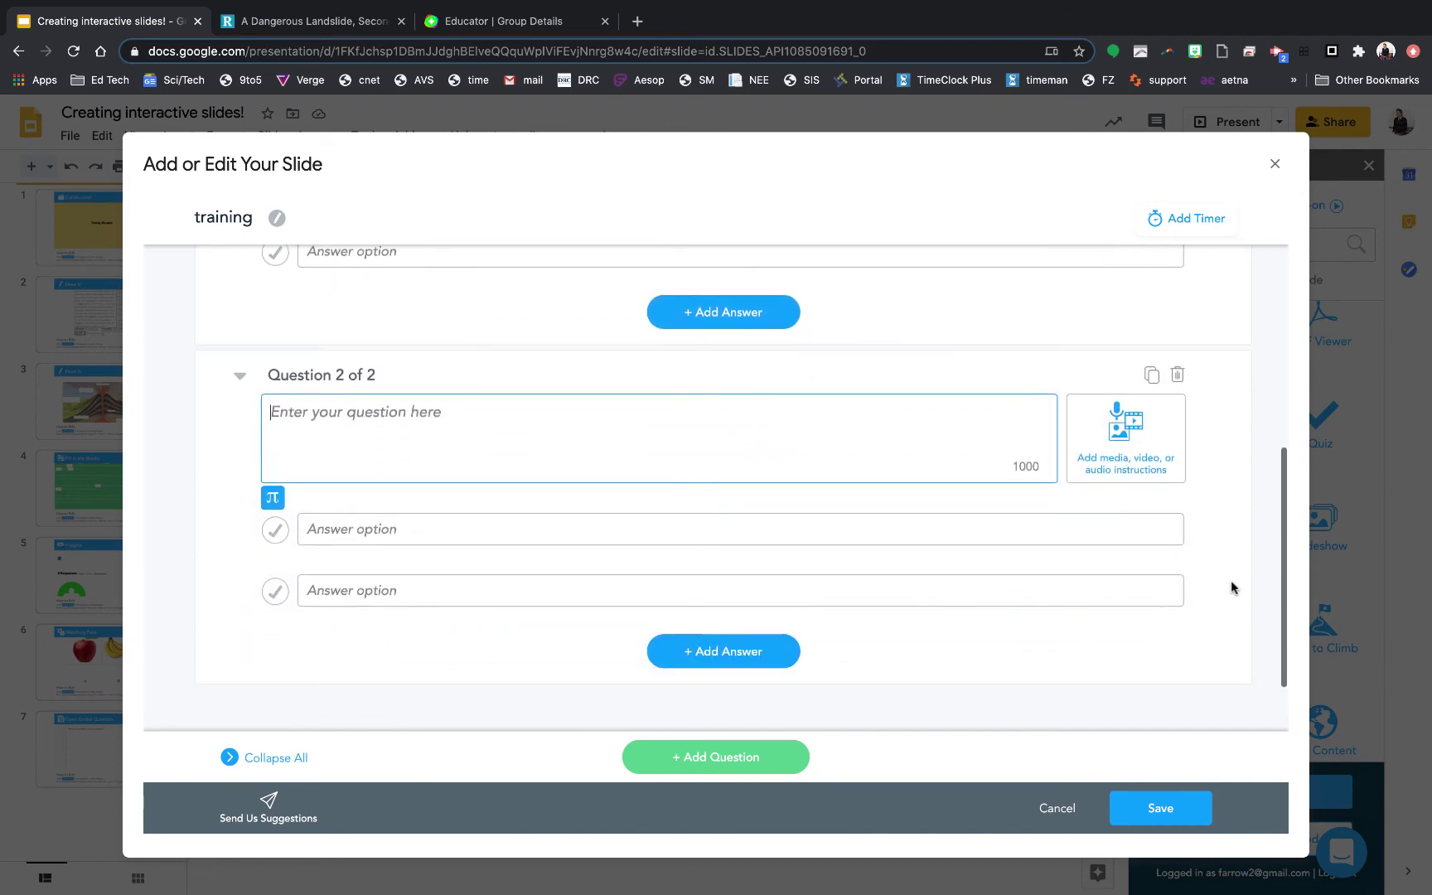
{"action": "scroll", "coordinate": [1231, 587], "scroll_direction": "up", "scroll_amount": 4}
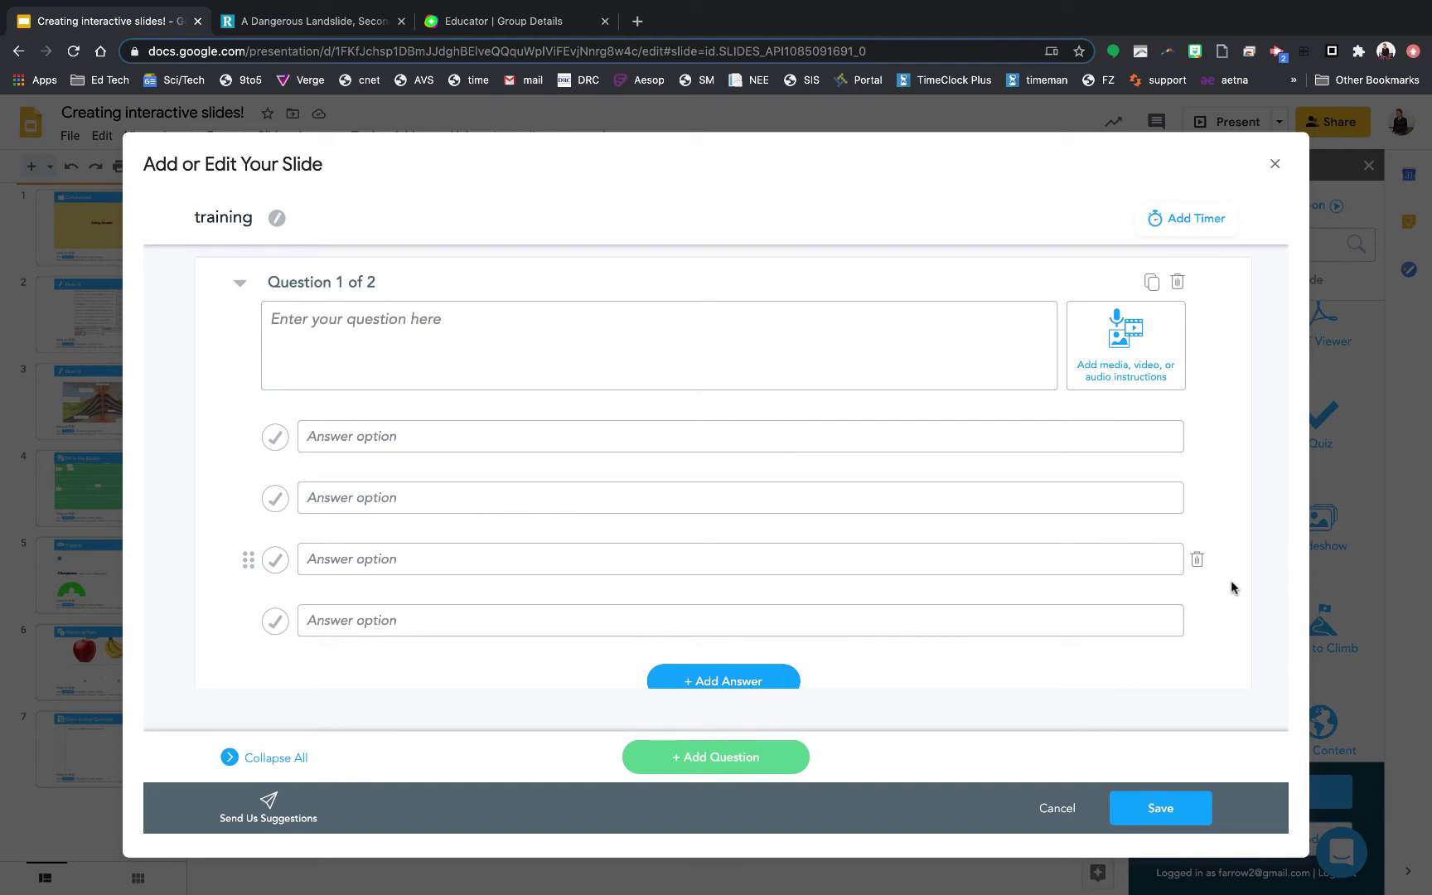
{"action": "scroll", "coordinate": [1232, 585], "scroll_direction": "down", "scroll_amount": 5}
{"action": "scroll", "coordinate": [1232, 584], "scroll_direction": "up", "scroll_amount": 5}
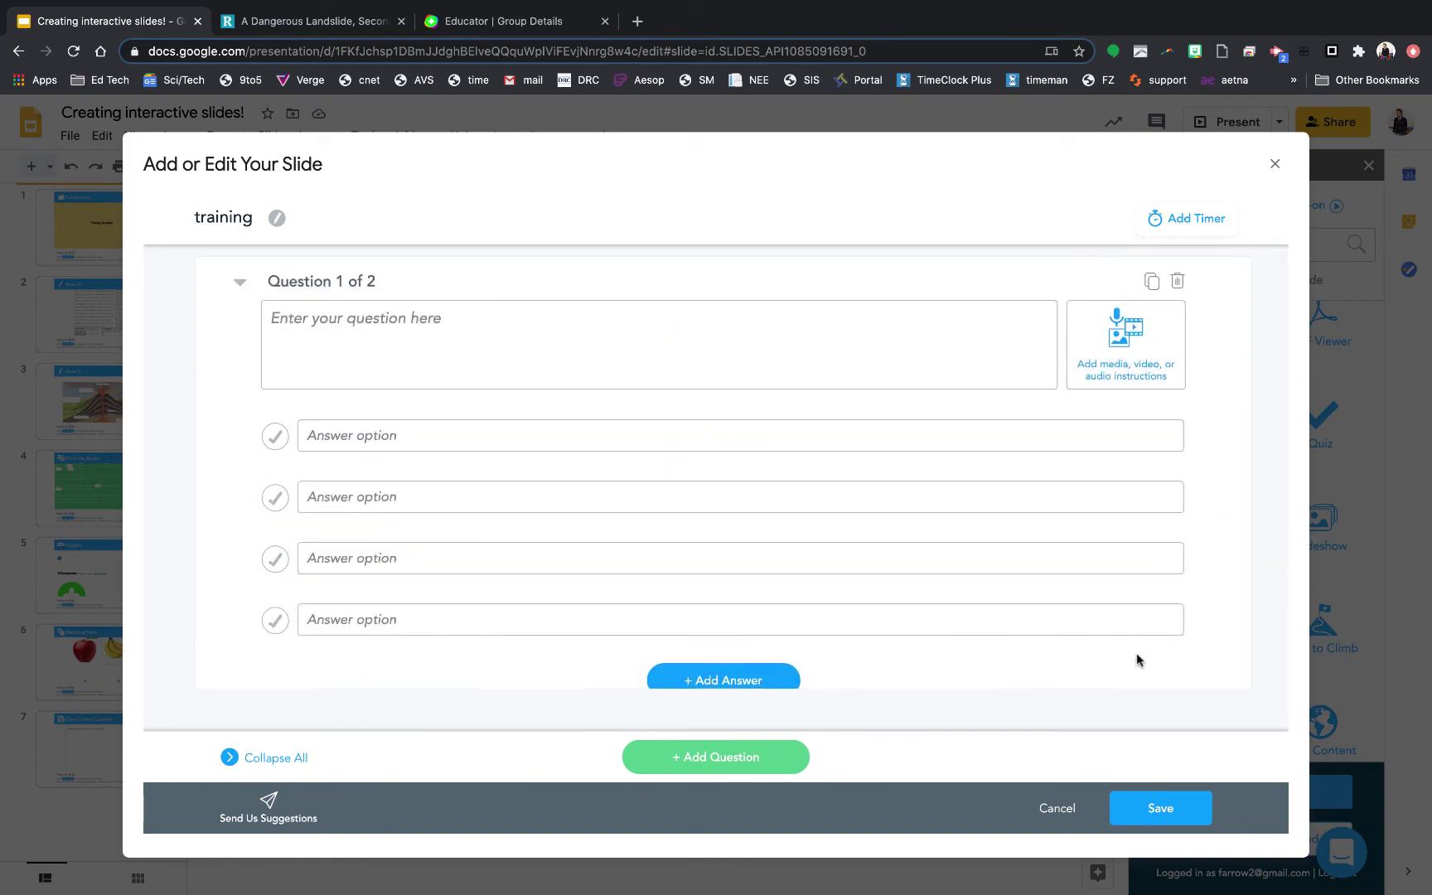
{"action": "scroll", "coordinate": [1137, 660], "scroll_direction": "down", "scroll_amount": 5}
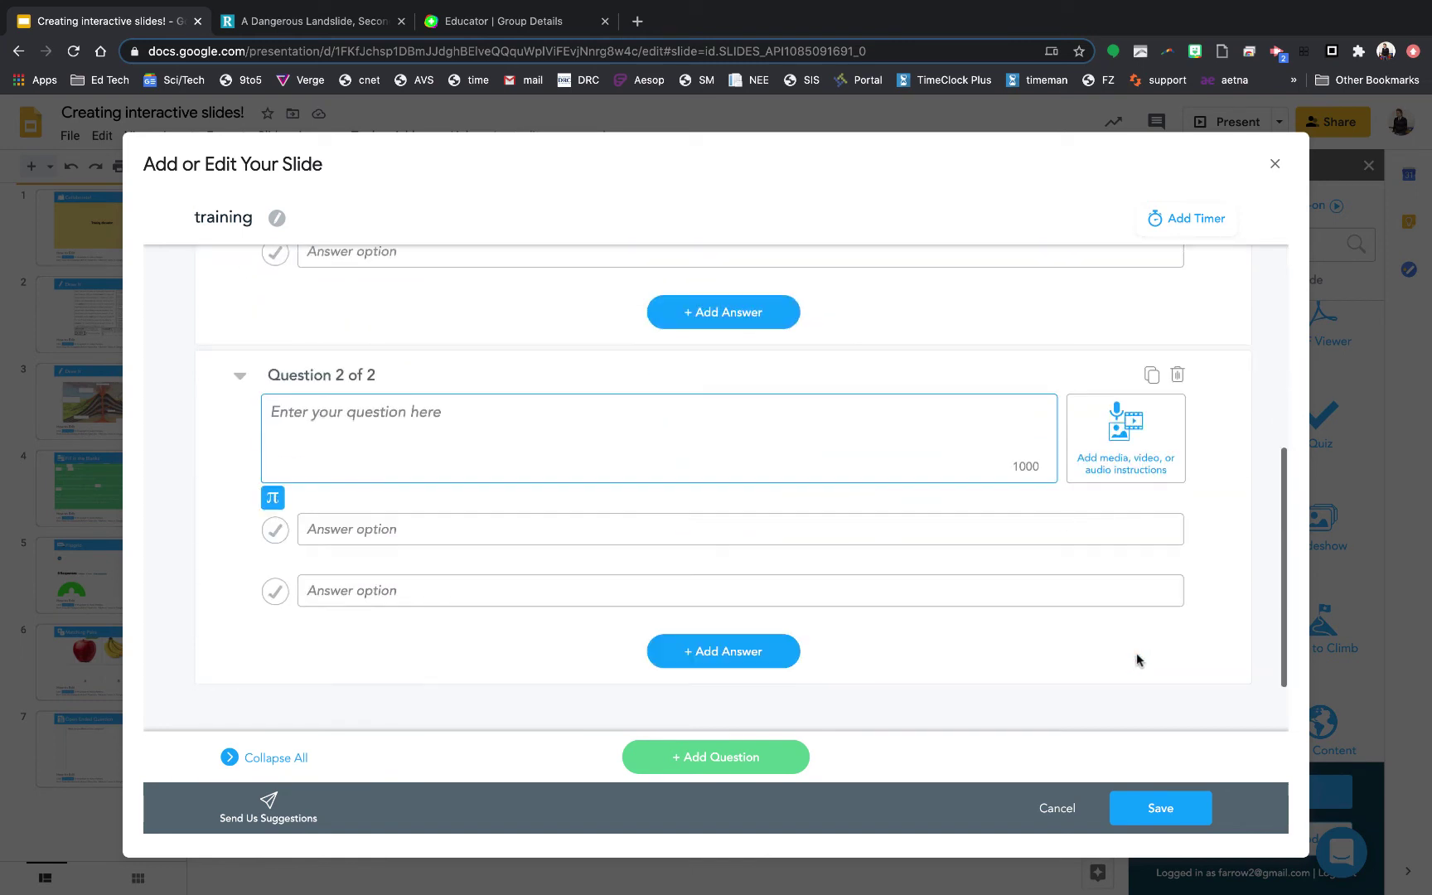
{"action": "left_click", "coordinate": [1058, 810]}
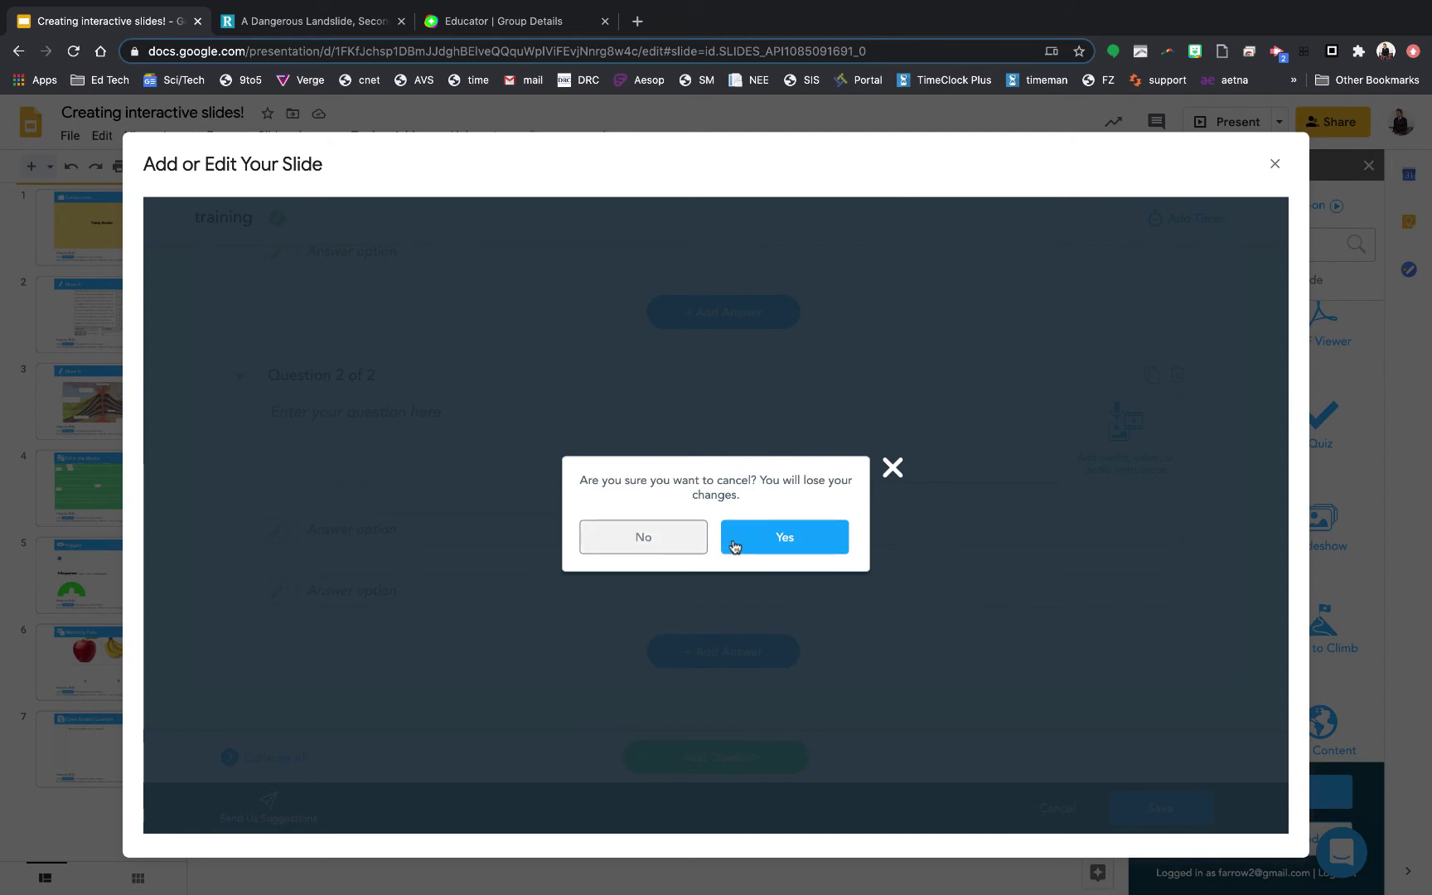
{"action": "left_click", "coordinate": [764, 543]}
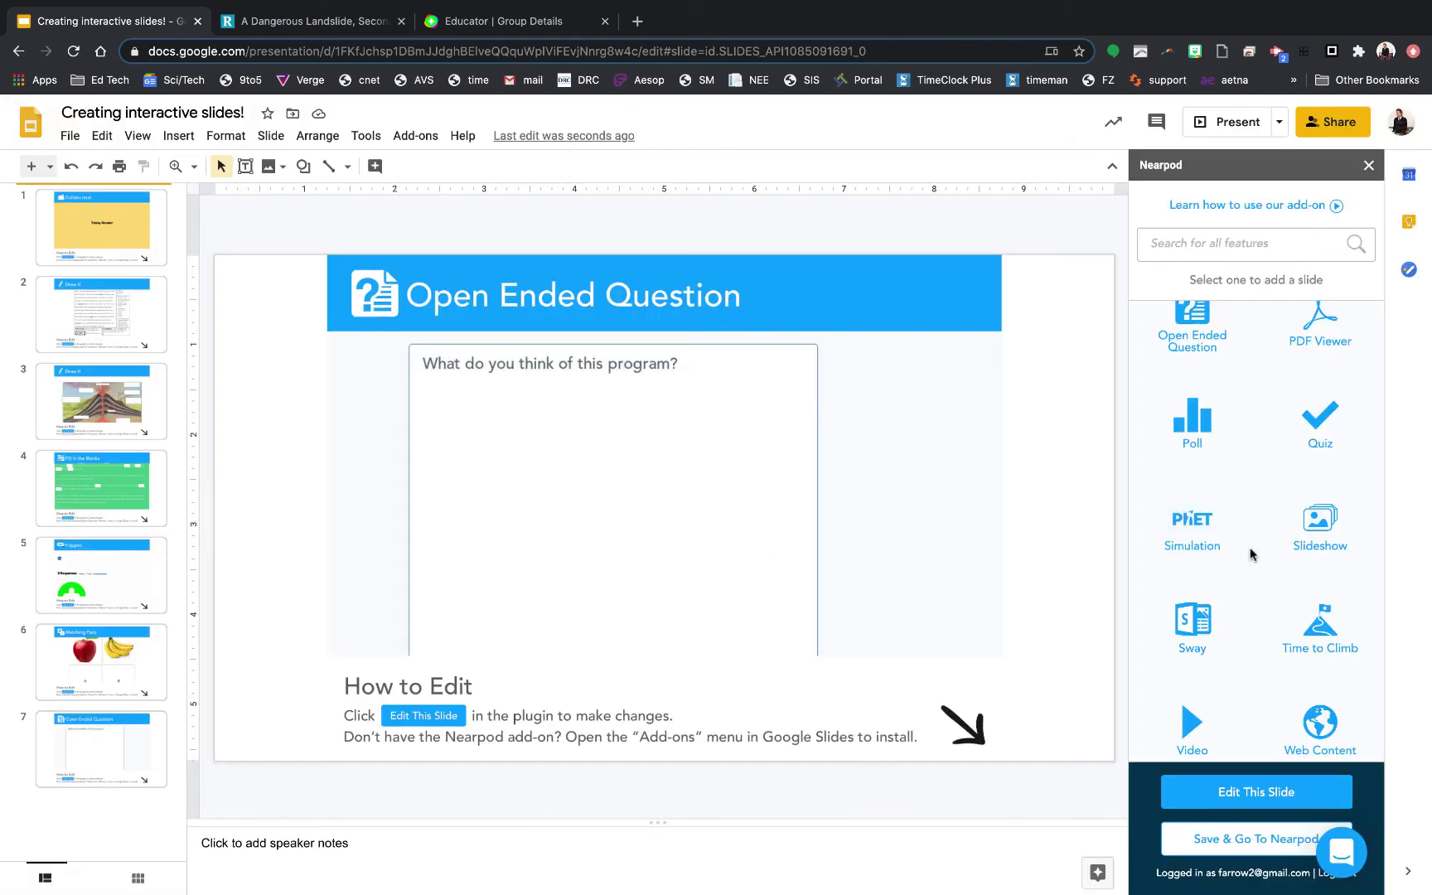
Add a Nearpod Slideshow slide using the flashcards presentation from Google Drive.
{"action": "scroll", "coordinate": [1251, 564], "scroll_direction": "down", "scroll_amount": 1}
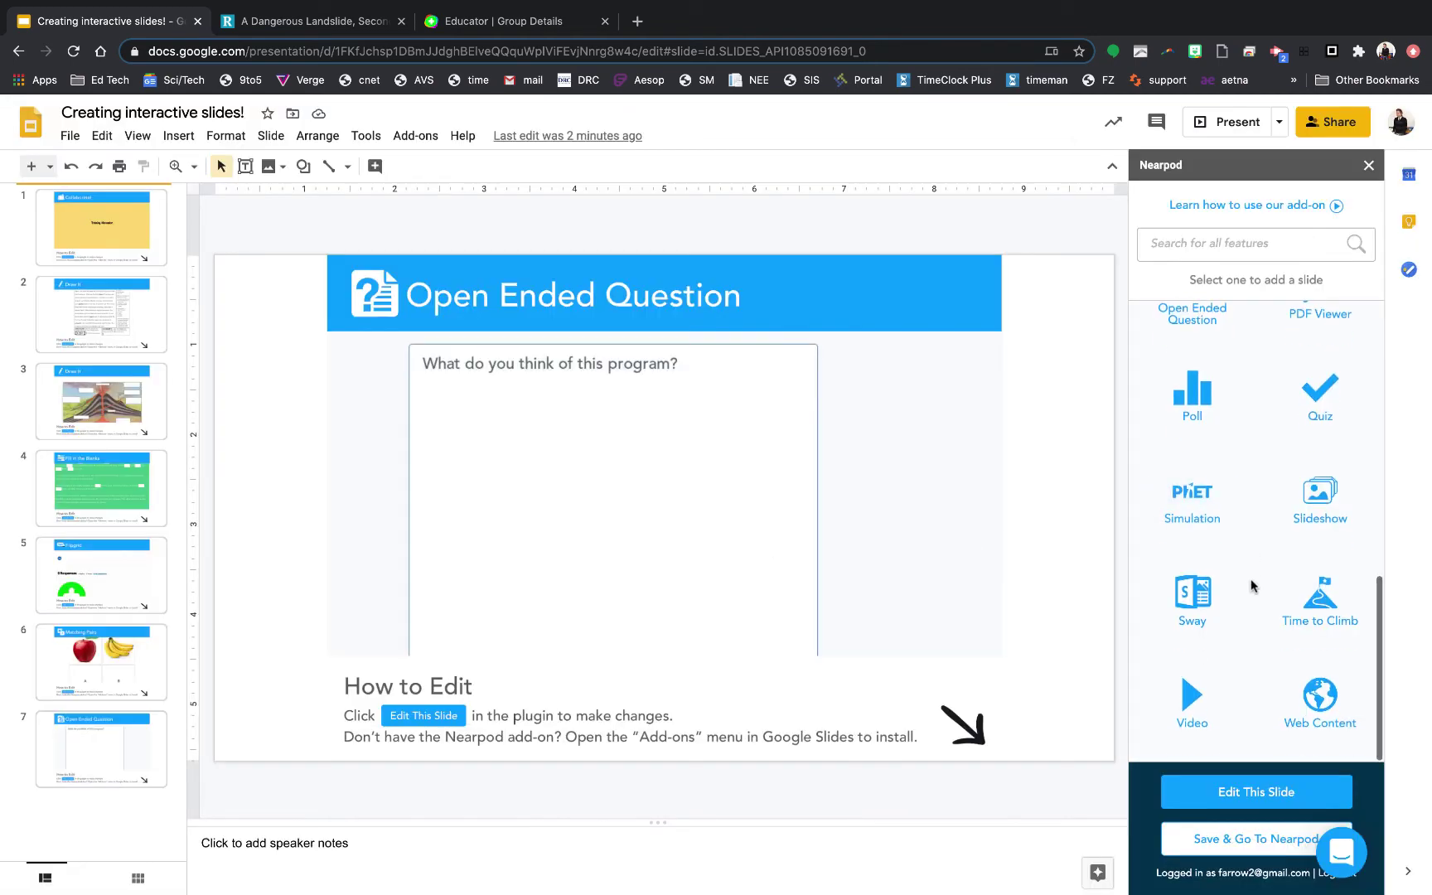
{"action": "left_click", "coordinate": [1313, 520]}
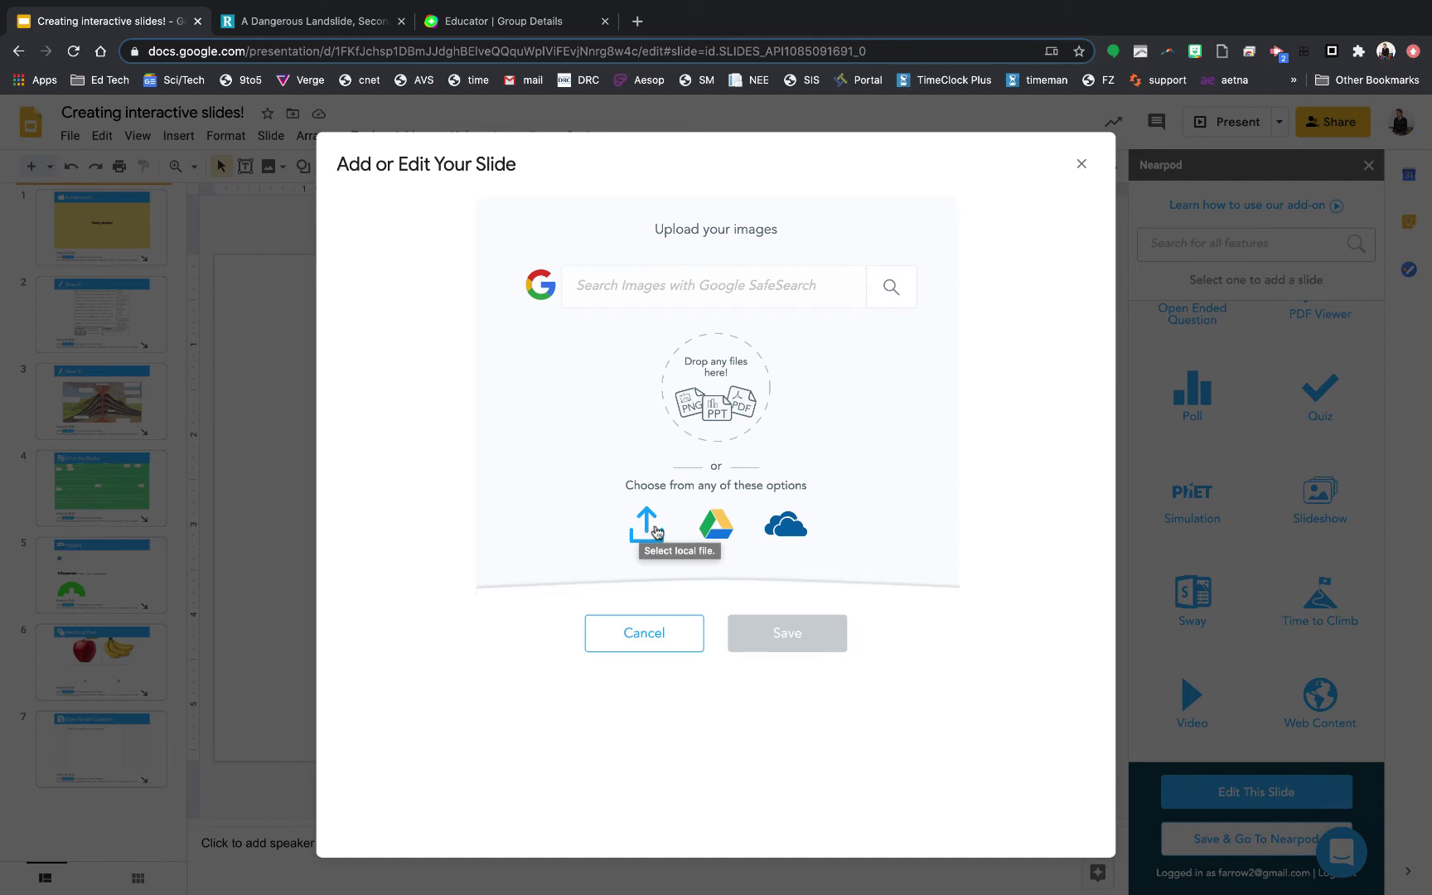
{"action": "left_click", "coordinate": [717, 527]}
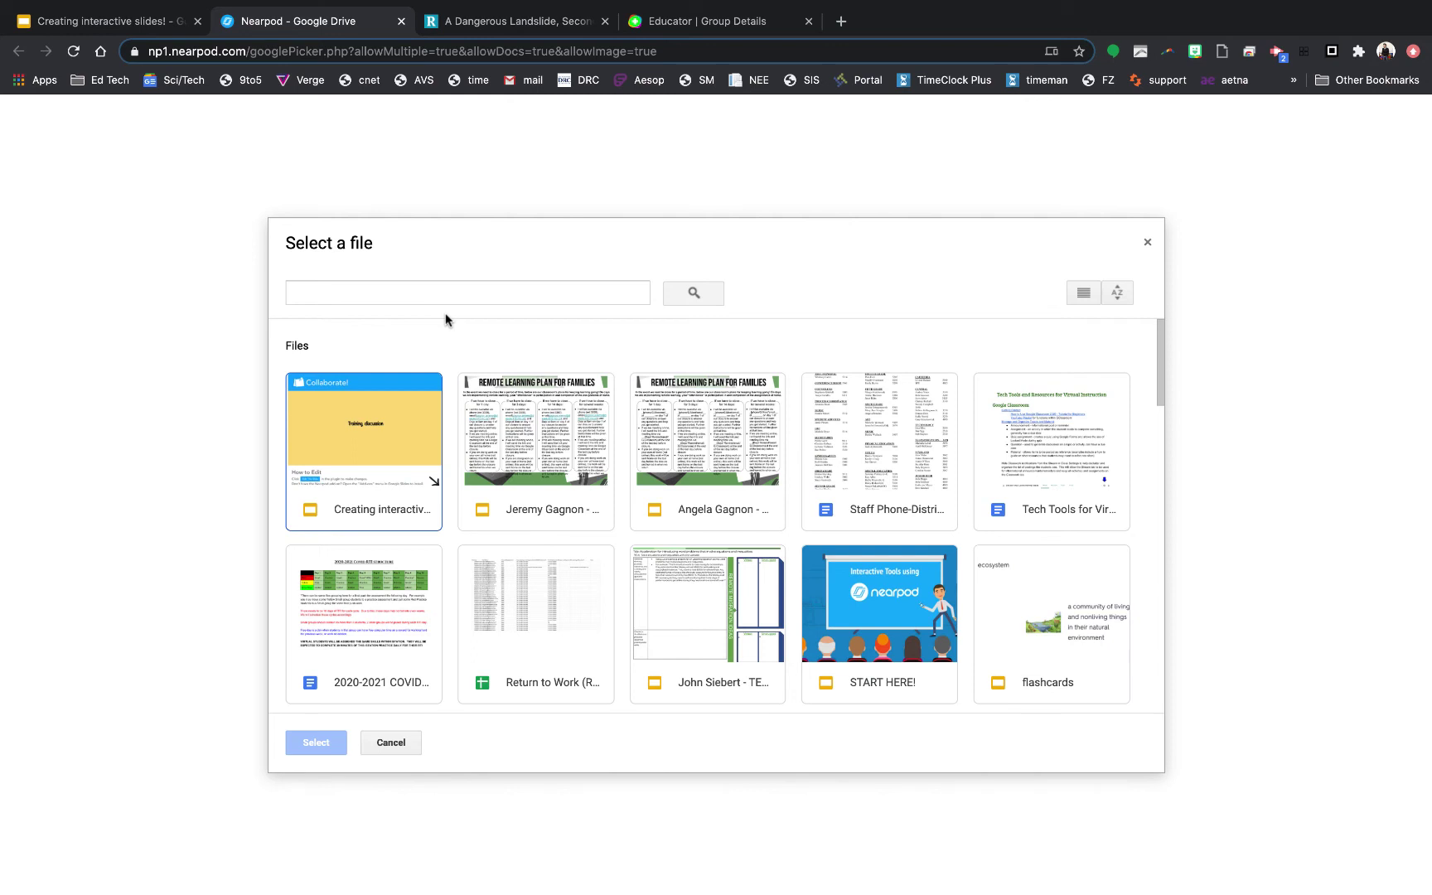
{"action": "left_click", "coordinate": [1054, 623]}
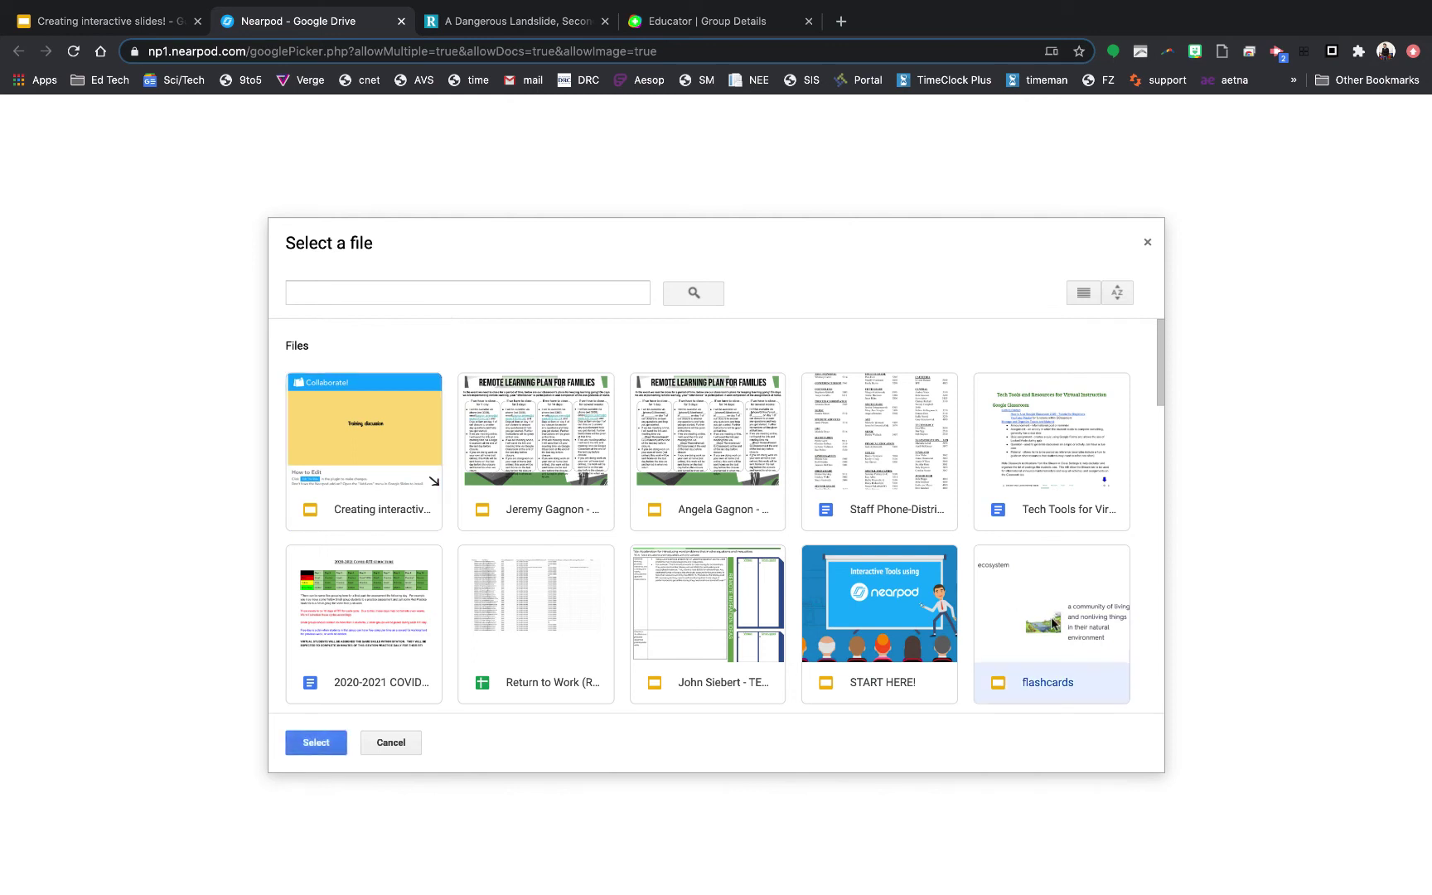
{"action": "left_click", "coordinate": [305, 744]}
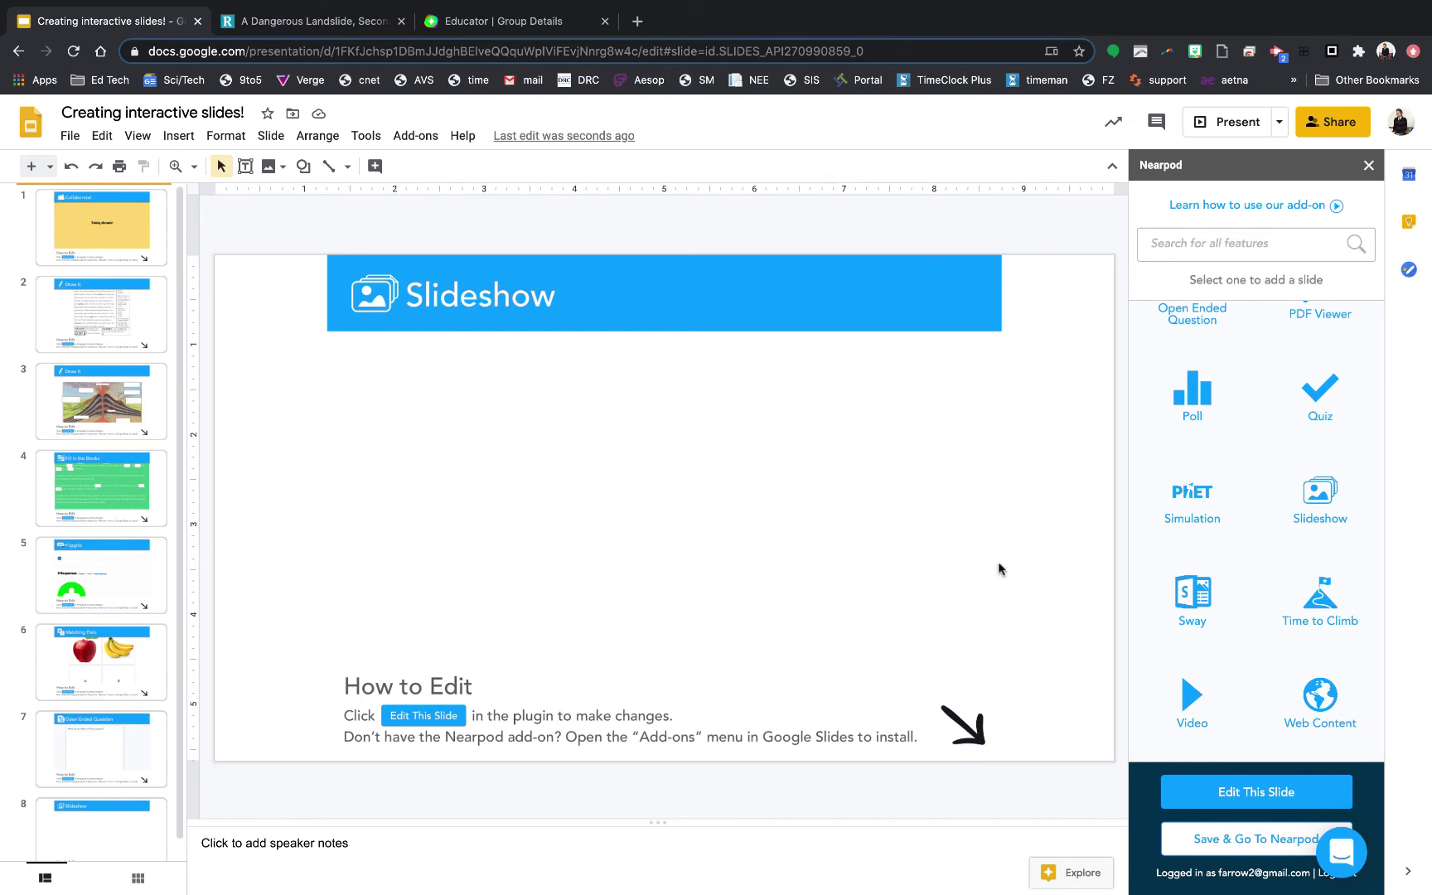
Try out a Time to Climb activity with image answers, a third answer option and a second blank question.
{"action": "left_click", "coordinate": [1326, 611]}
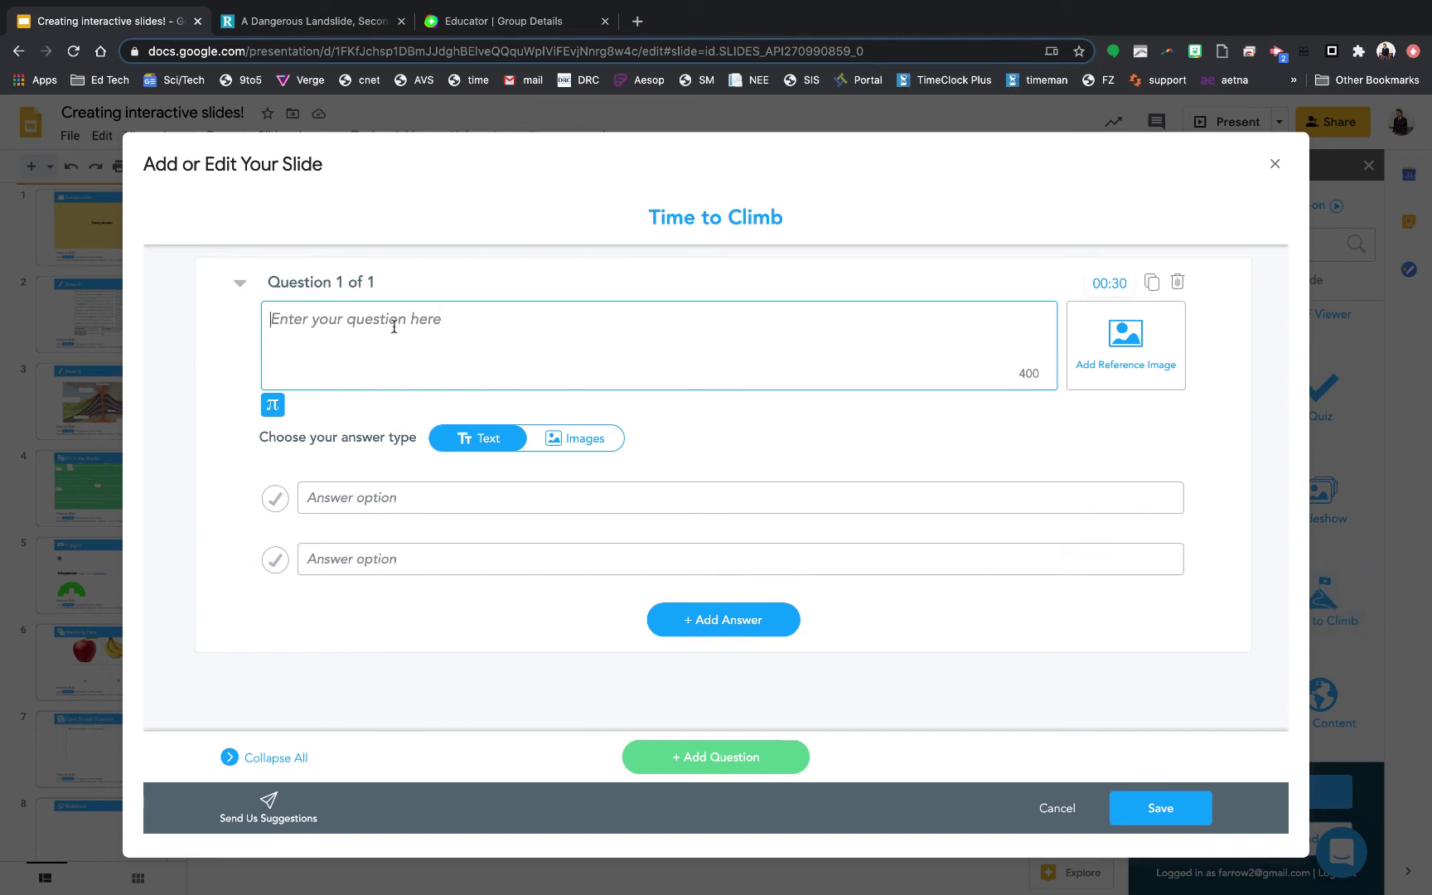
{"action": "left_click", "coordinate": [470, 502]}
{"action": "left_click", "coordinate": [477, 549]}
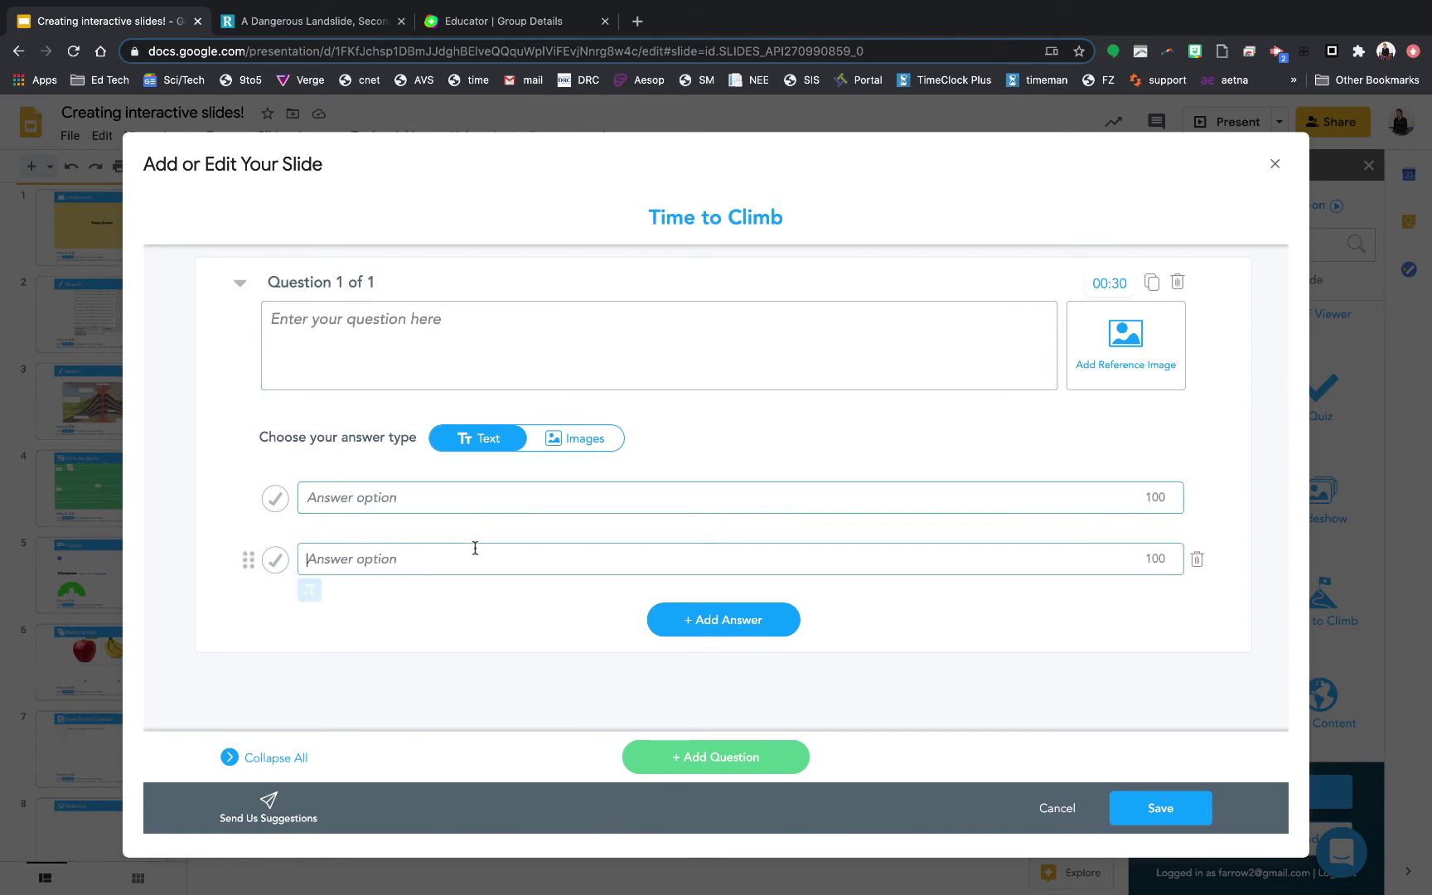
{"action": "left_click", "coordinate": [560, 446]}
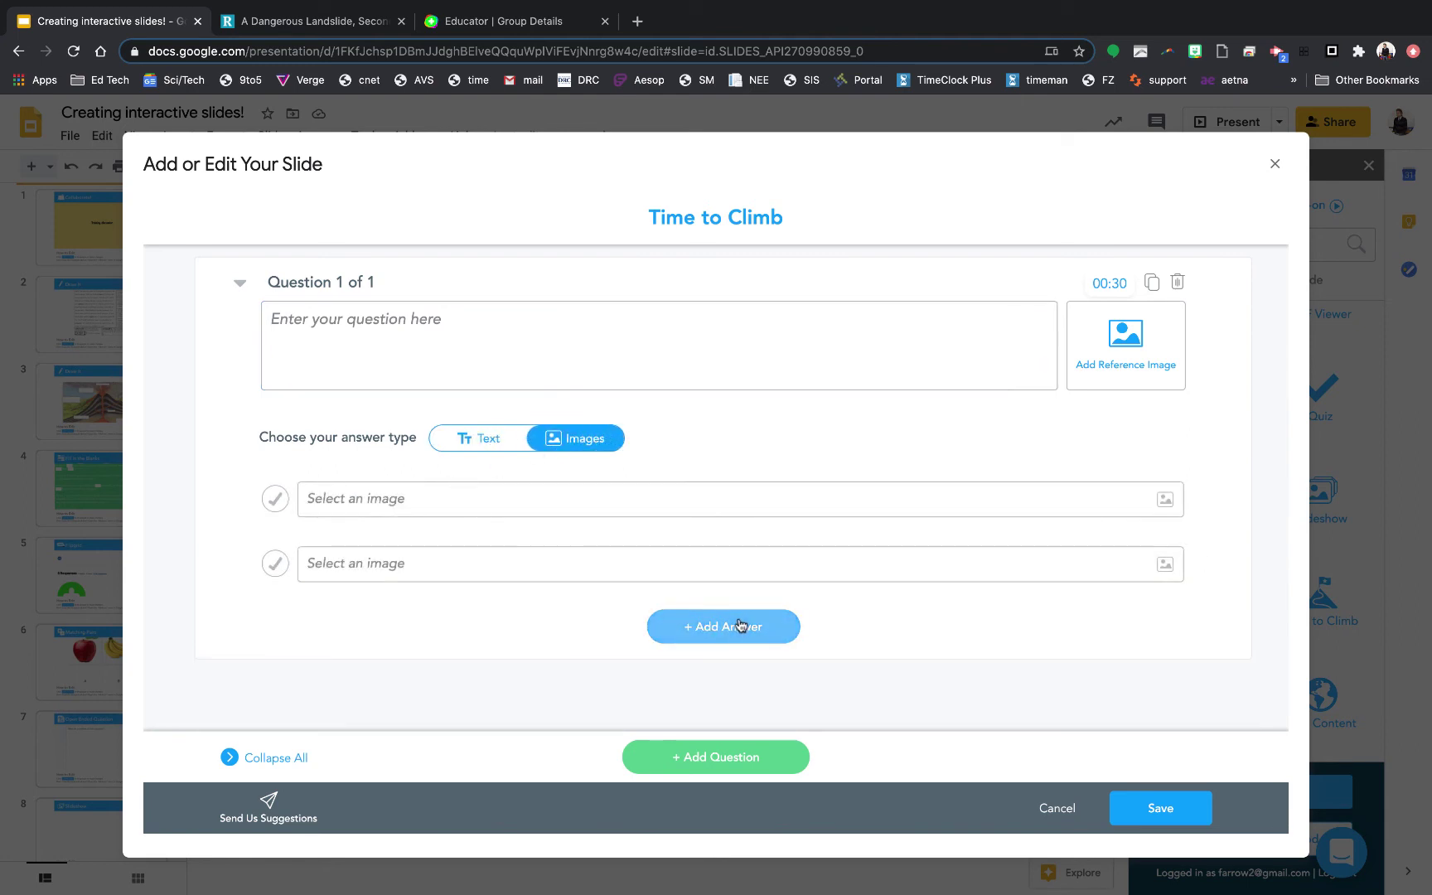
{"action": "left_click", "coordinate": [733, 628]}
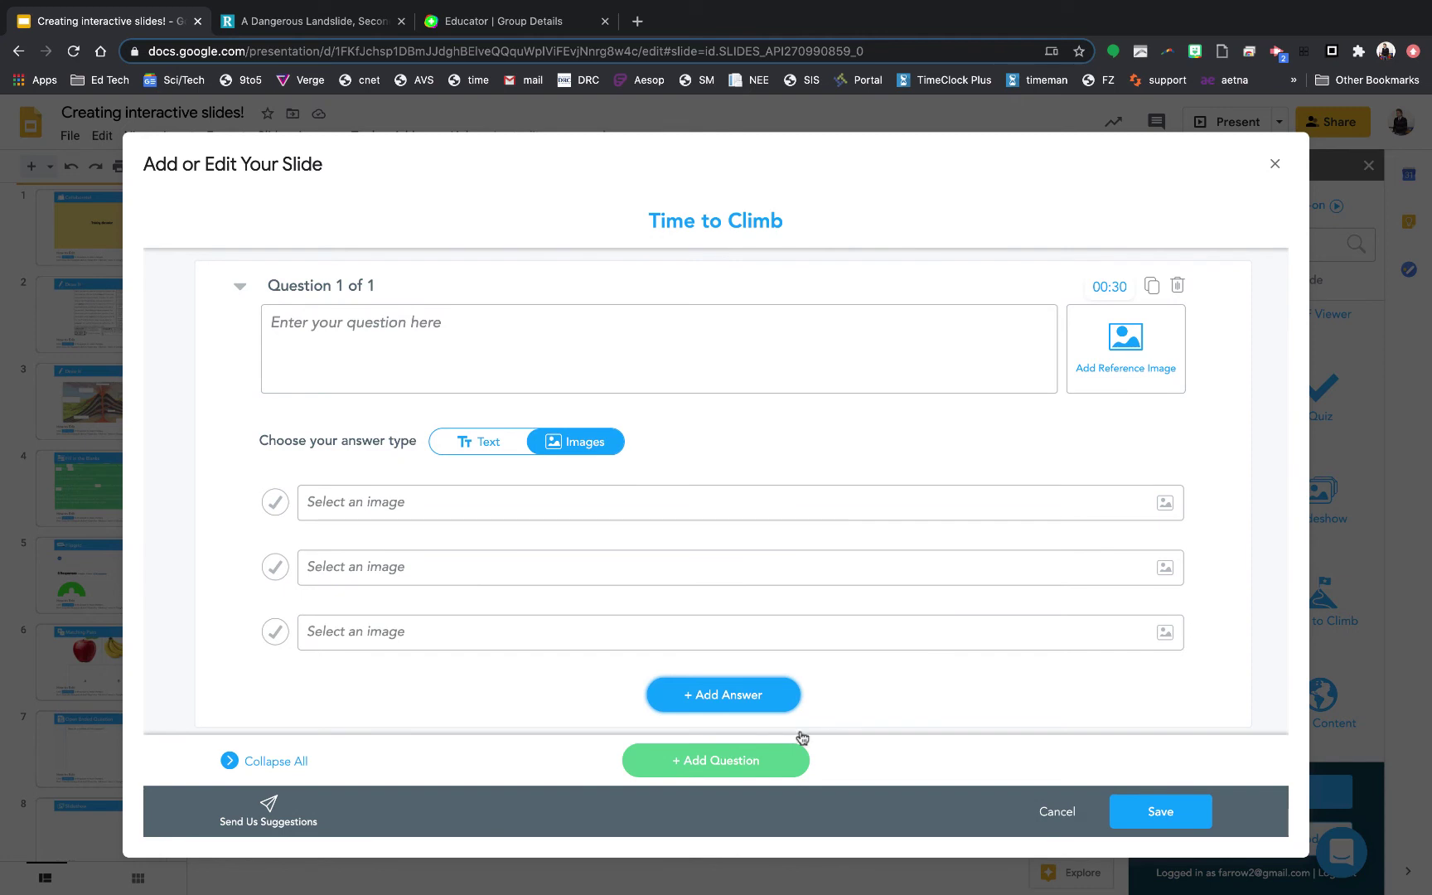
{"action": "left_click", "coordinate": [733, 772]}
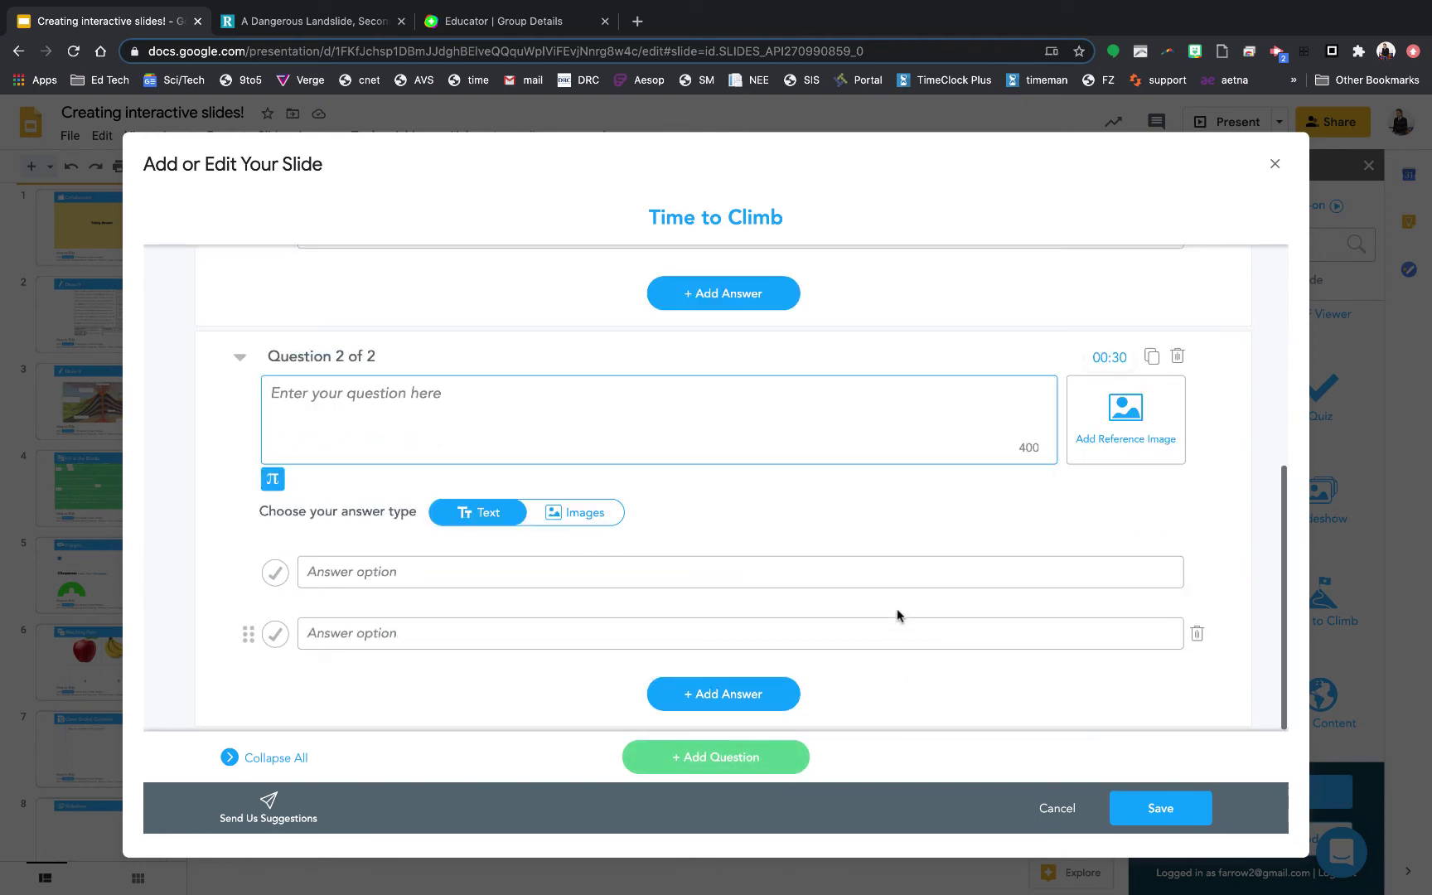
Look at the second question's activity timer, and cancel the Time to Climb activity without adding a slide.
{"action": "left_click", "coordinate": [1110, 399]}
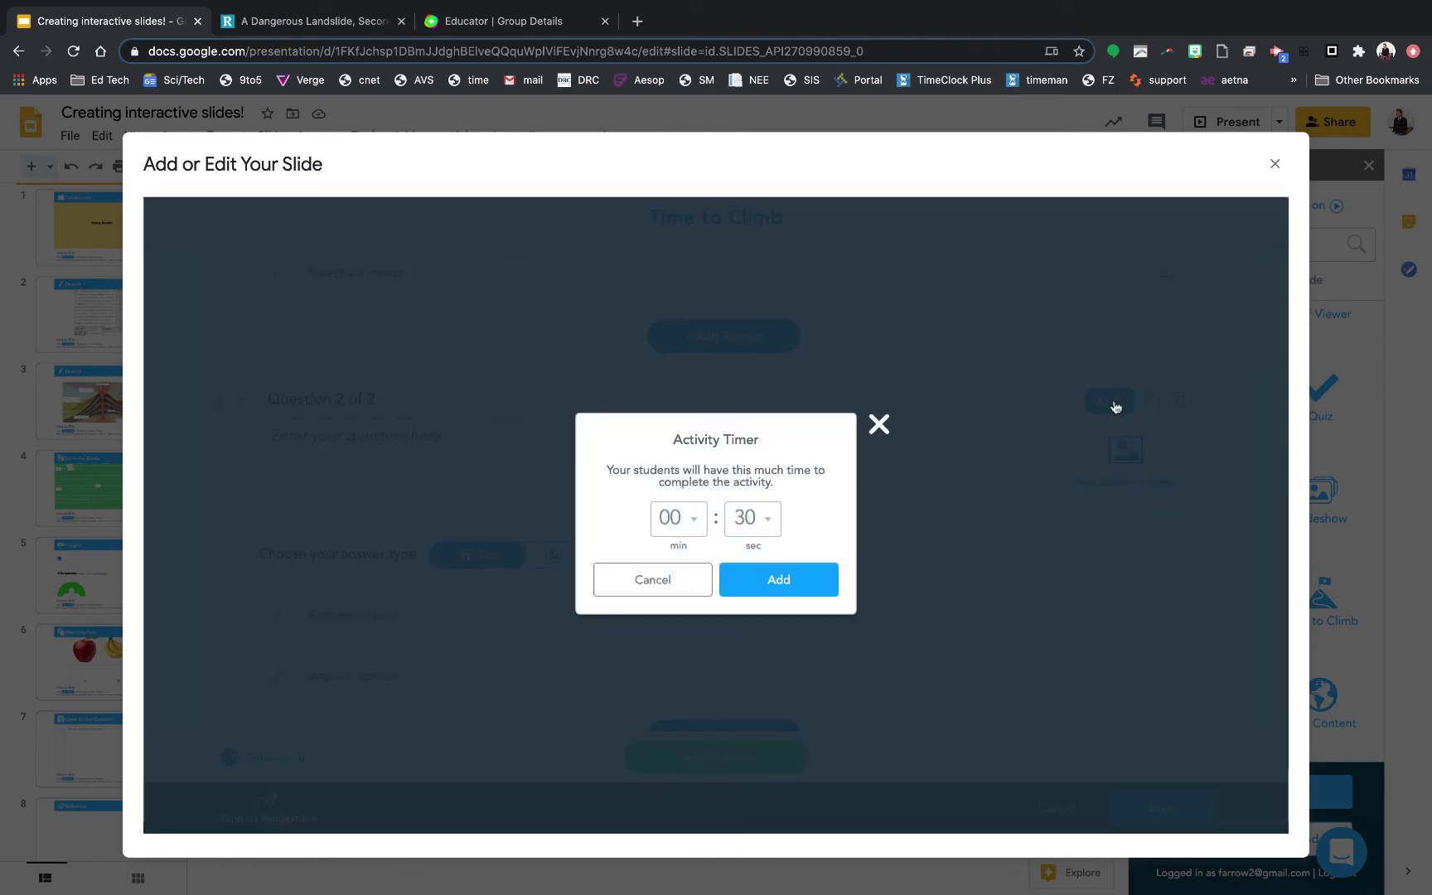
{"action": "left_click", "coordinate": [666, 580]}
{"action": "scroll", "coordinate": [1193, 572], "scroll_direction": "down", "scroll_amount": 2}
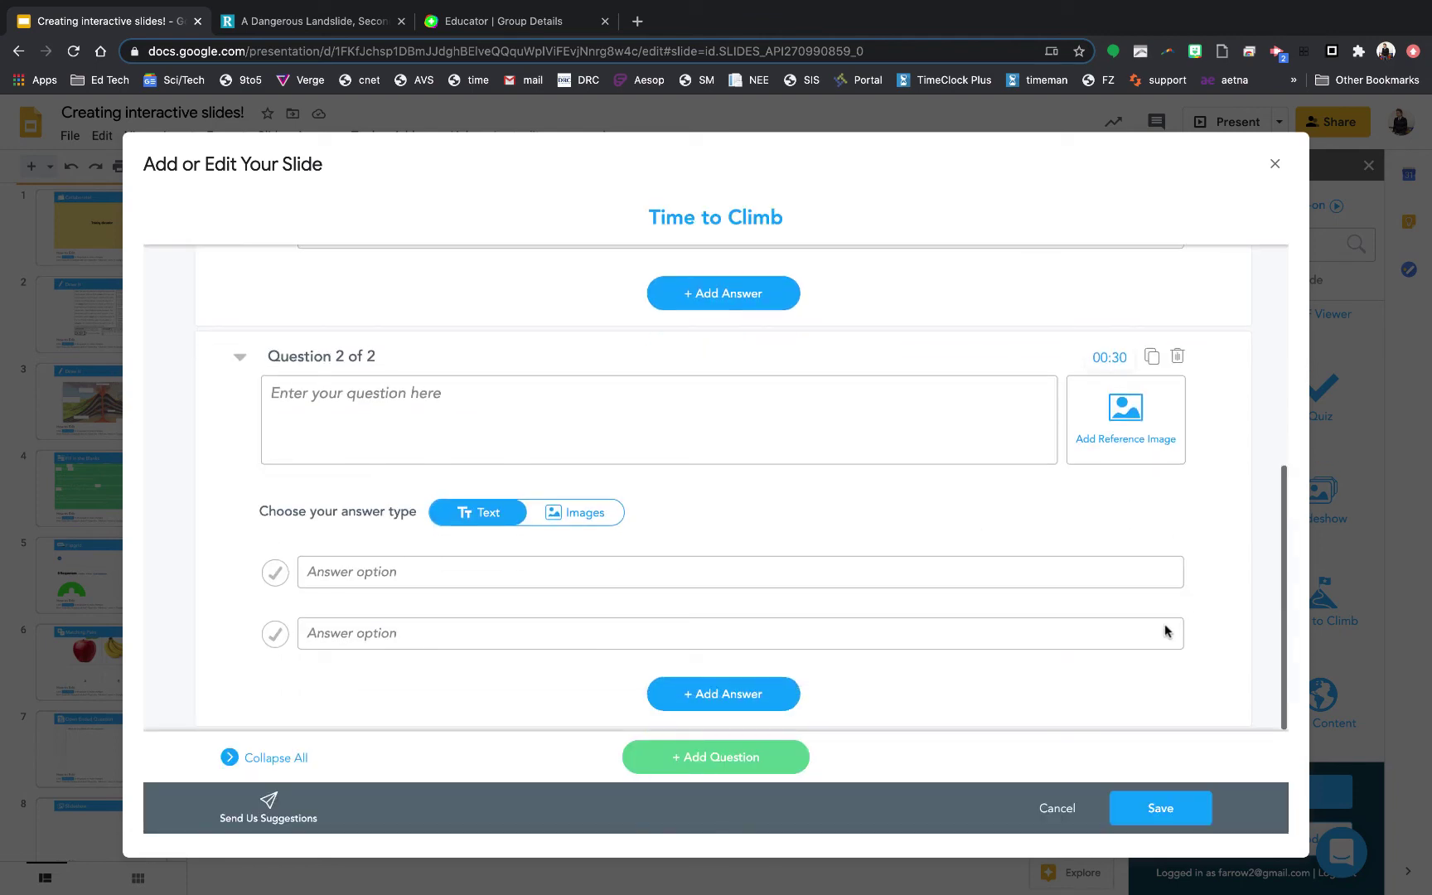
{"action": "left_click", "coordinate": [1052, 810]}
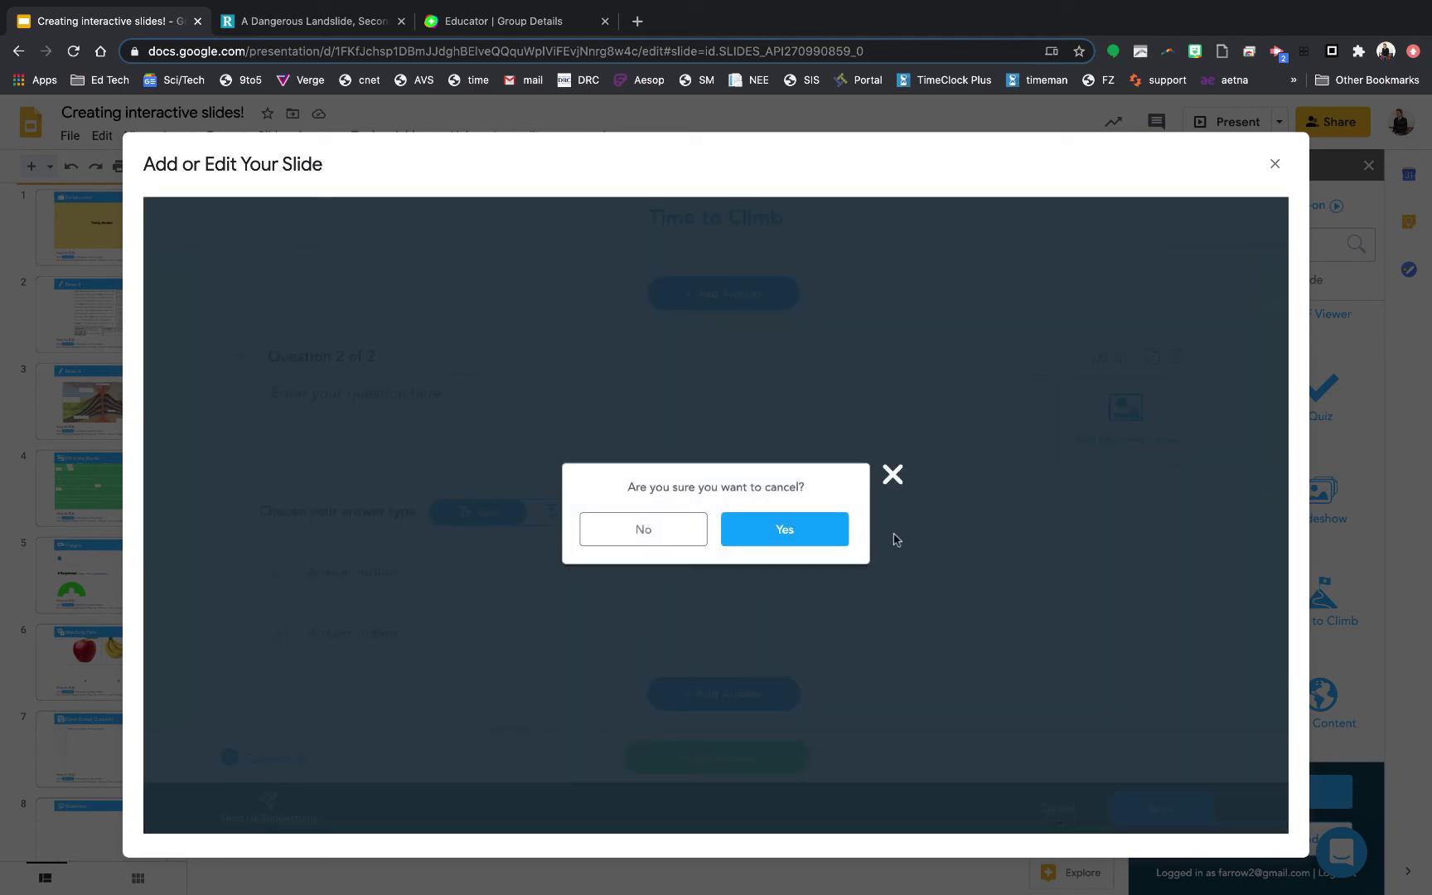
{"action": "left_click", "coordinate": [785, 531]}
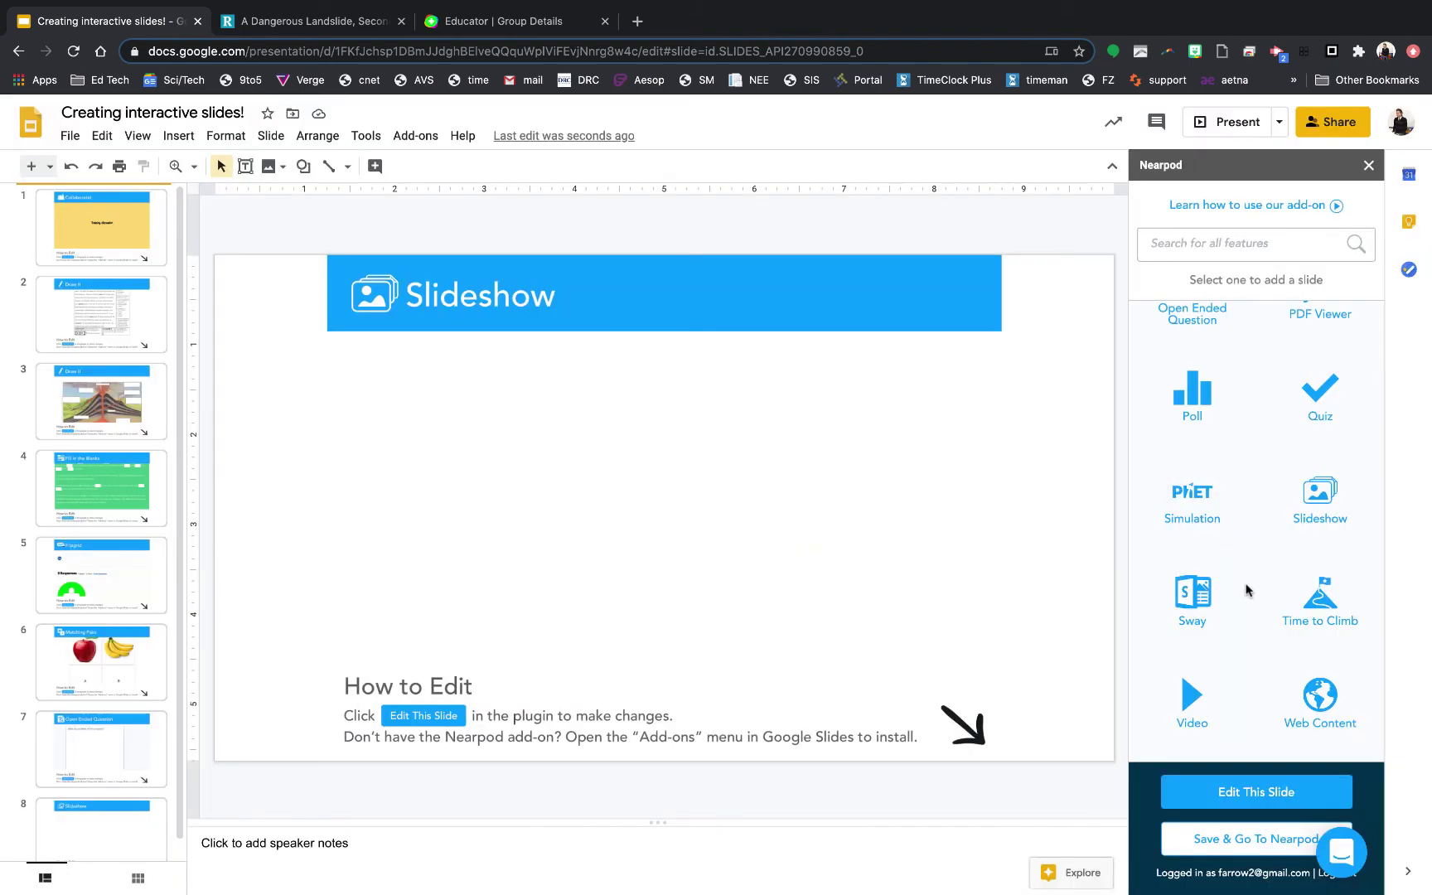
{"action": "left_click", "coordinate": [1198, 705]}
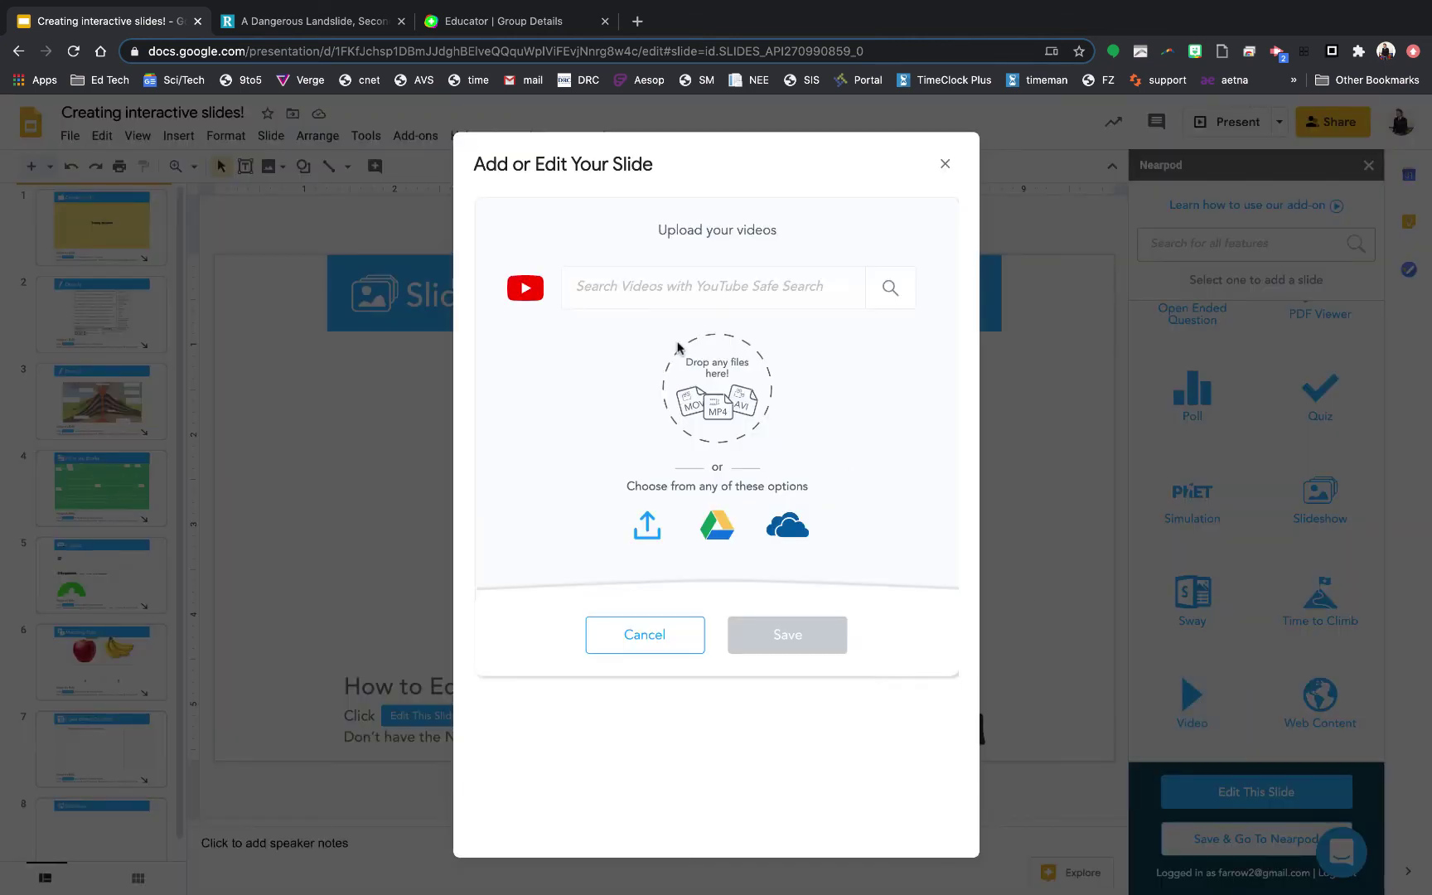
{"action": "left_click", "coordinate": [669, 289]}
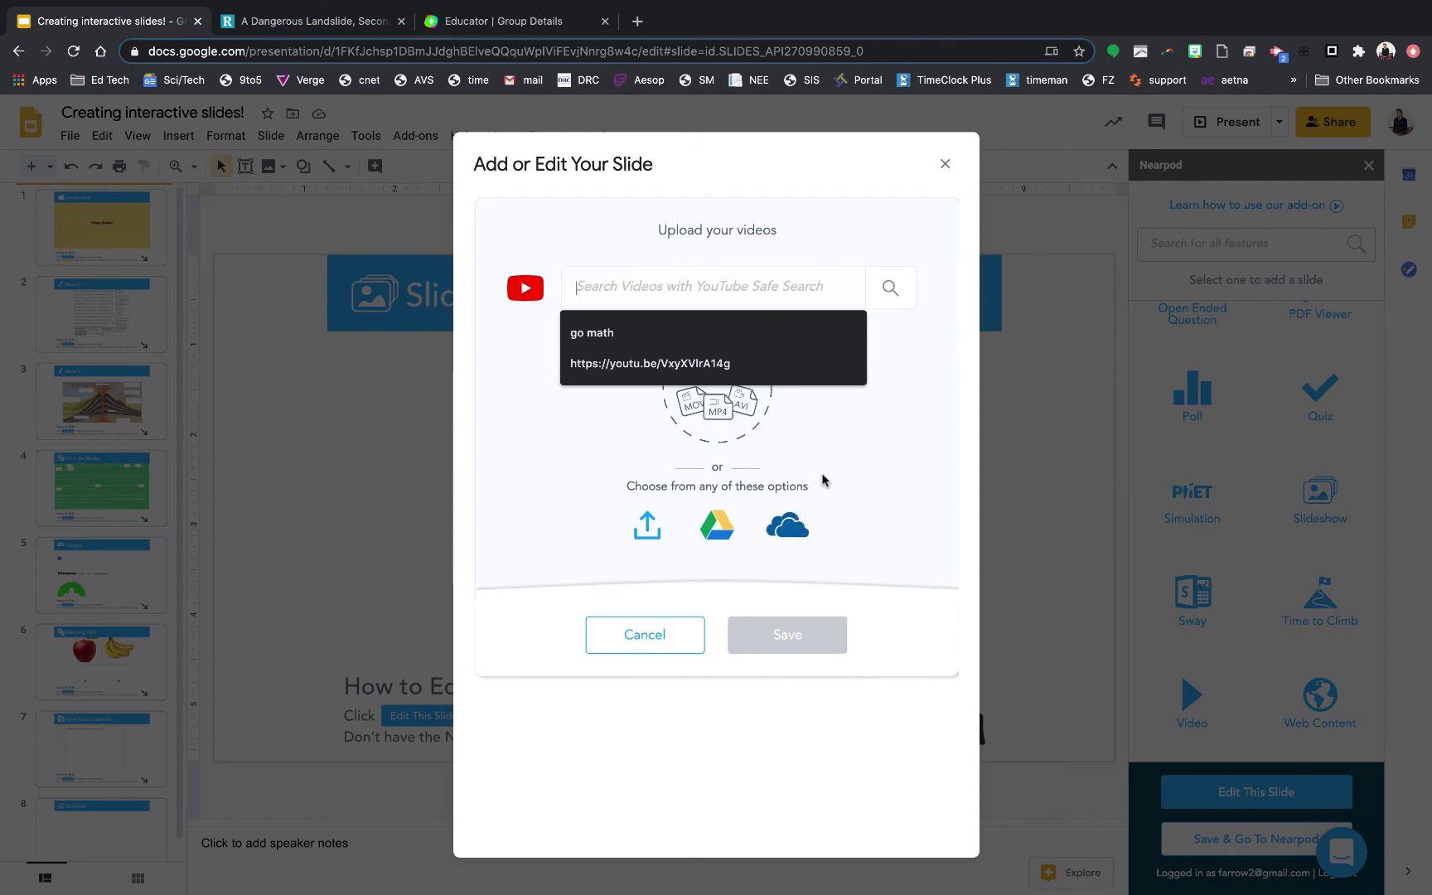
{"action": "left_click", "coordinate": [724, 374]}
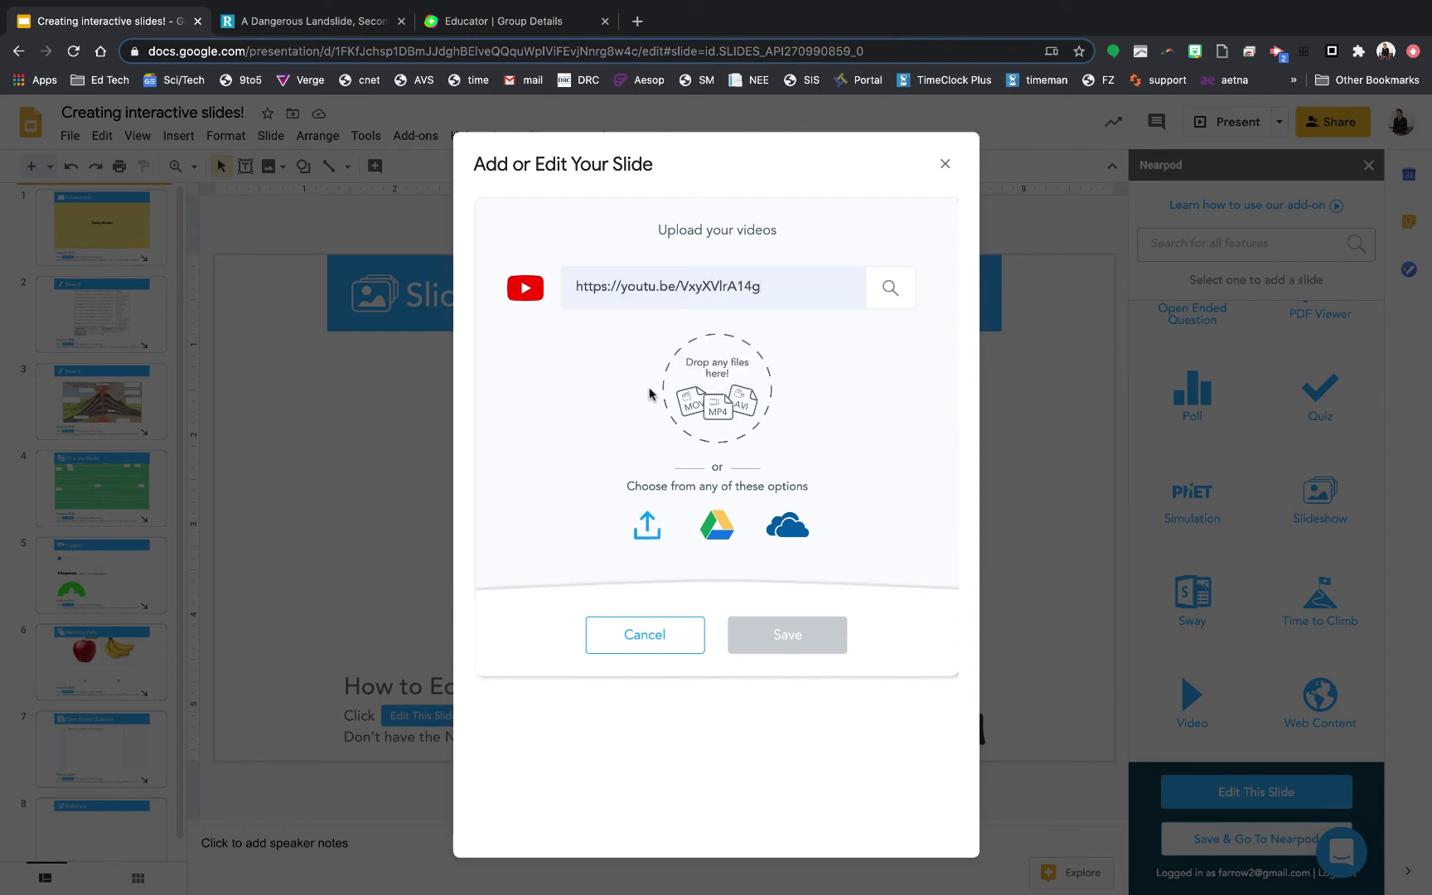
{"action": "left_click", "coordinate": [763, 367]}
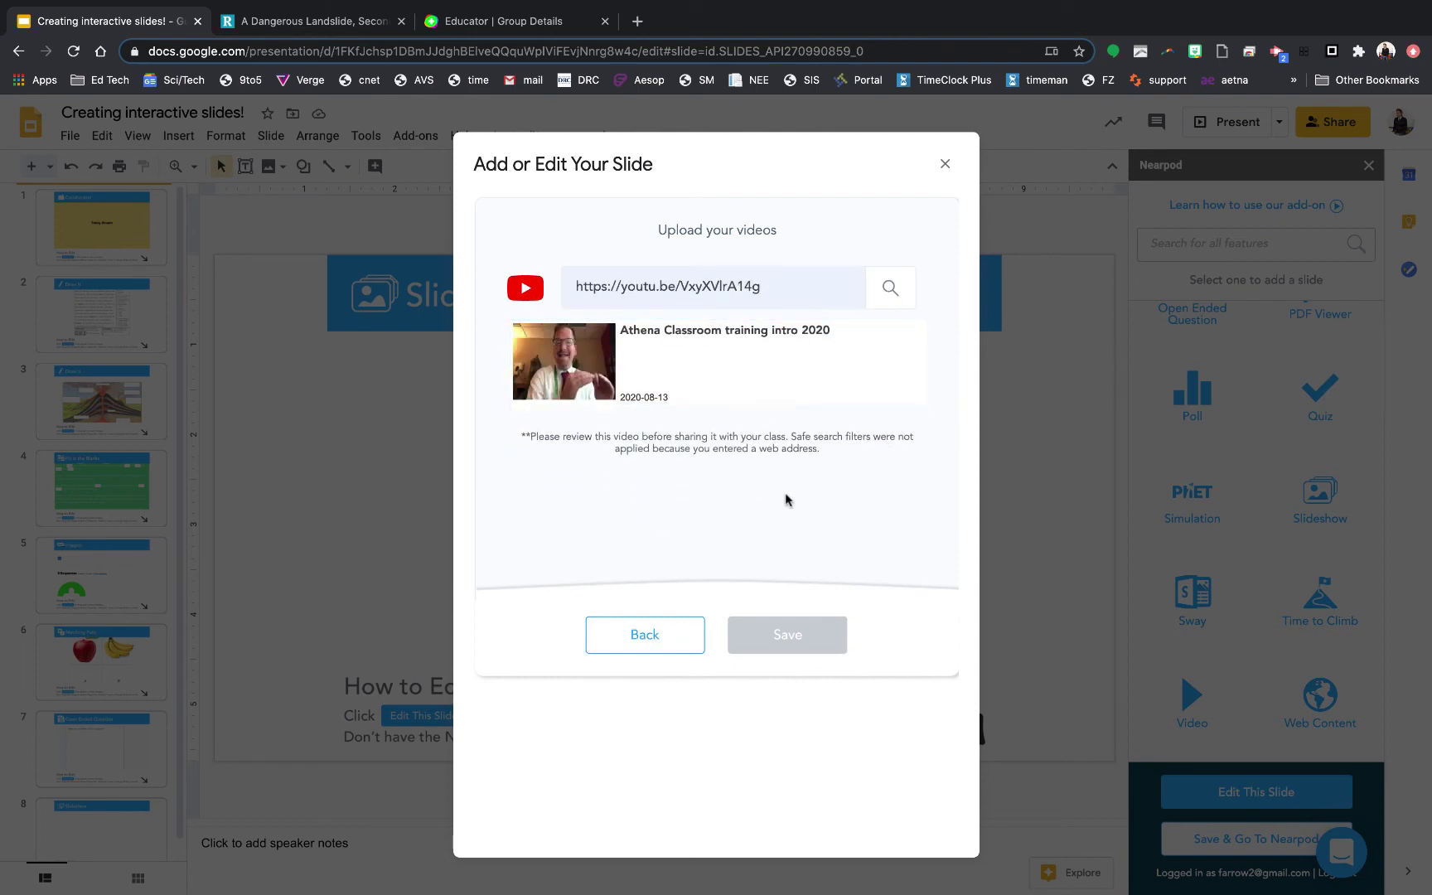
{"action": "left_click", "coordinate": [793, 634]}
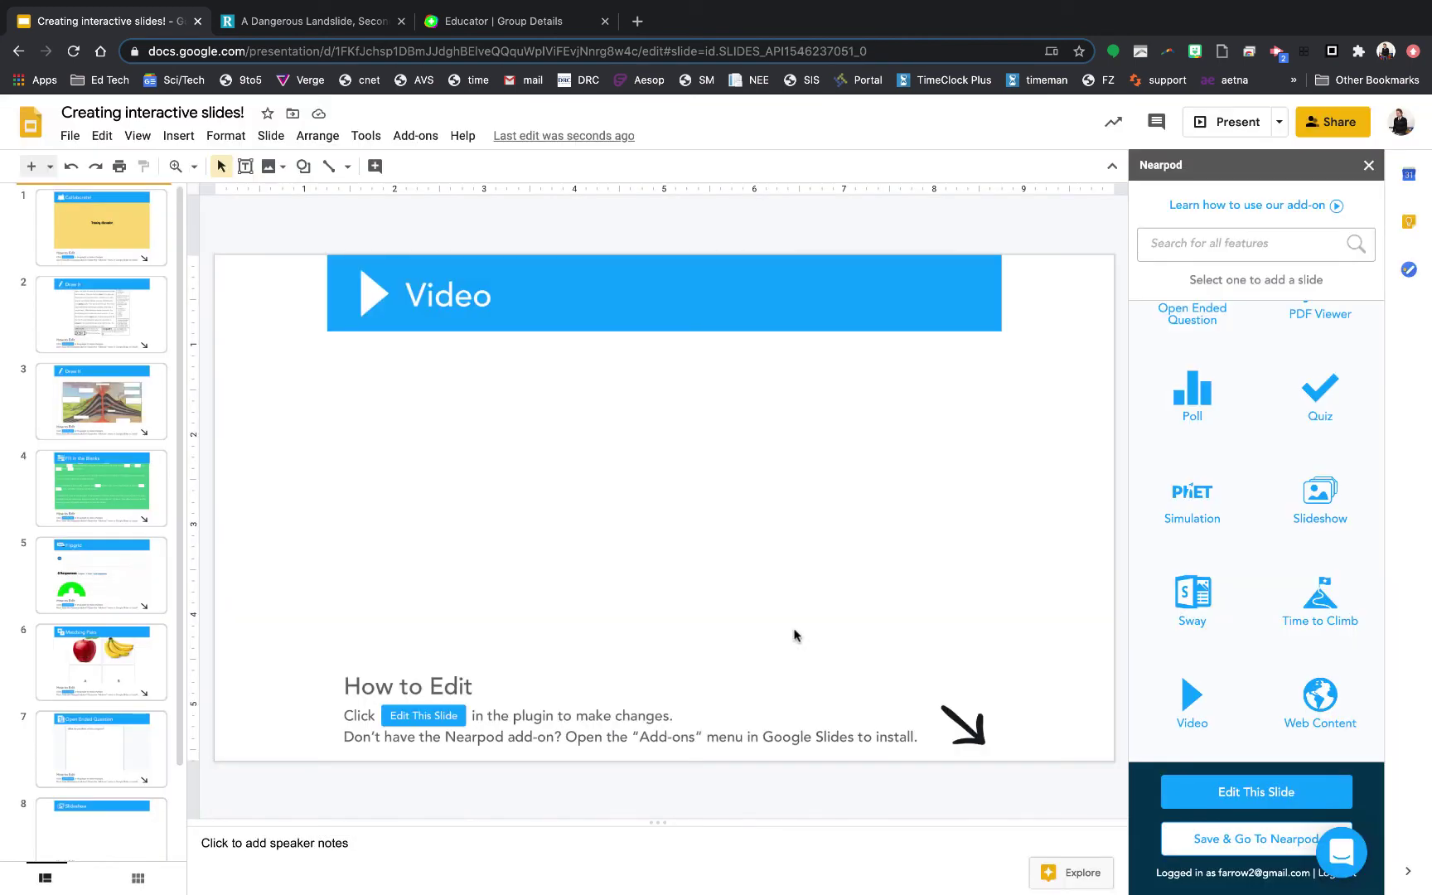
{"action": "left_click", "coordinate": [1335, 719]}
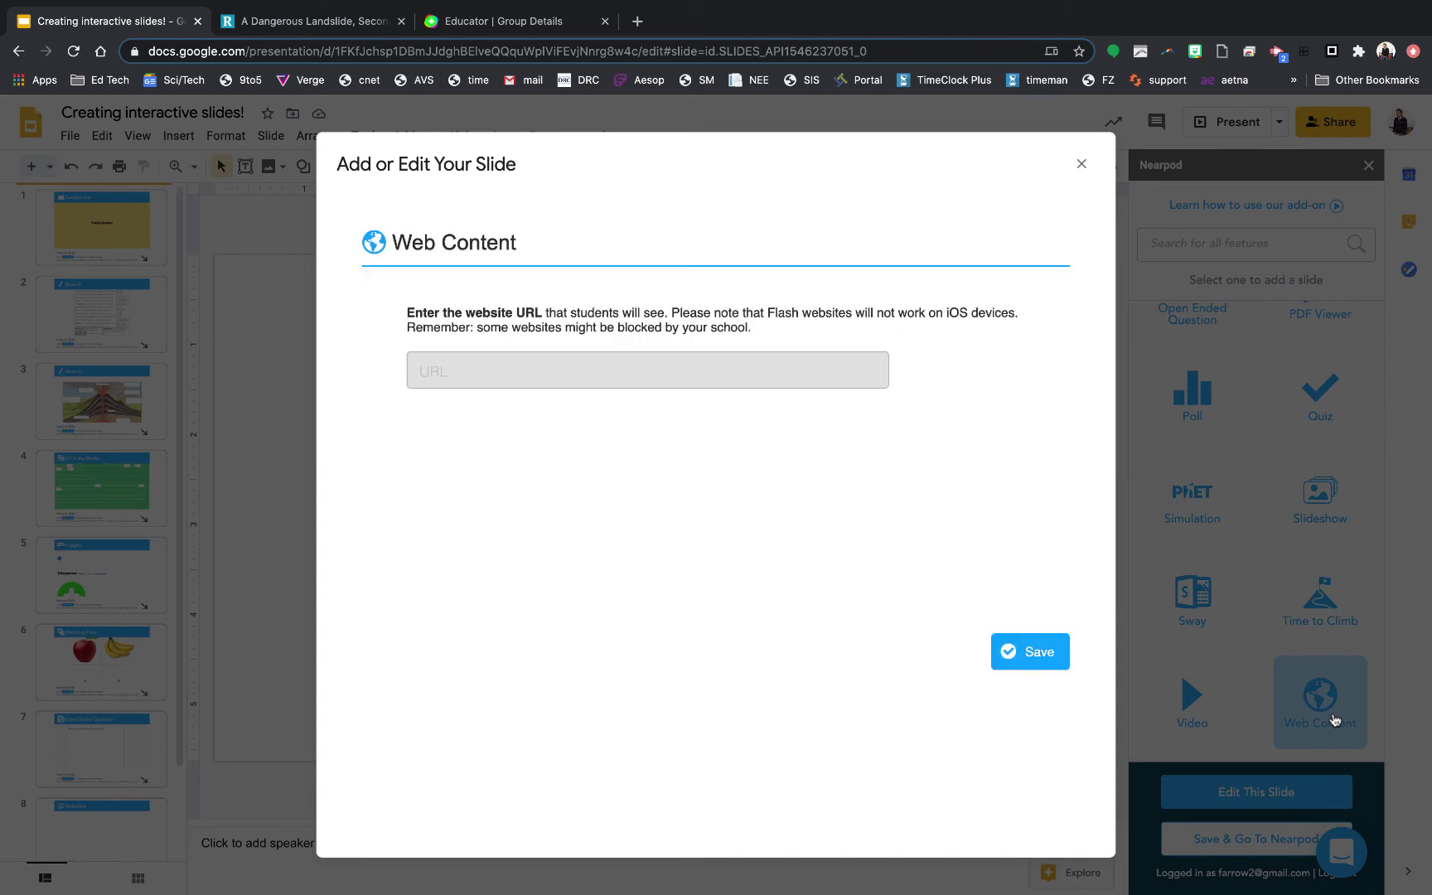
{"action": "left_click", "coordinate": [532, 372]}
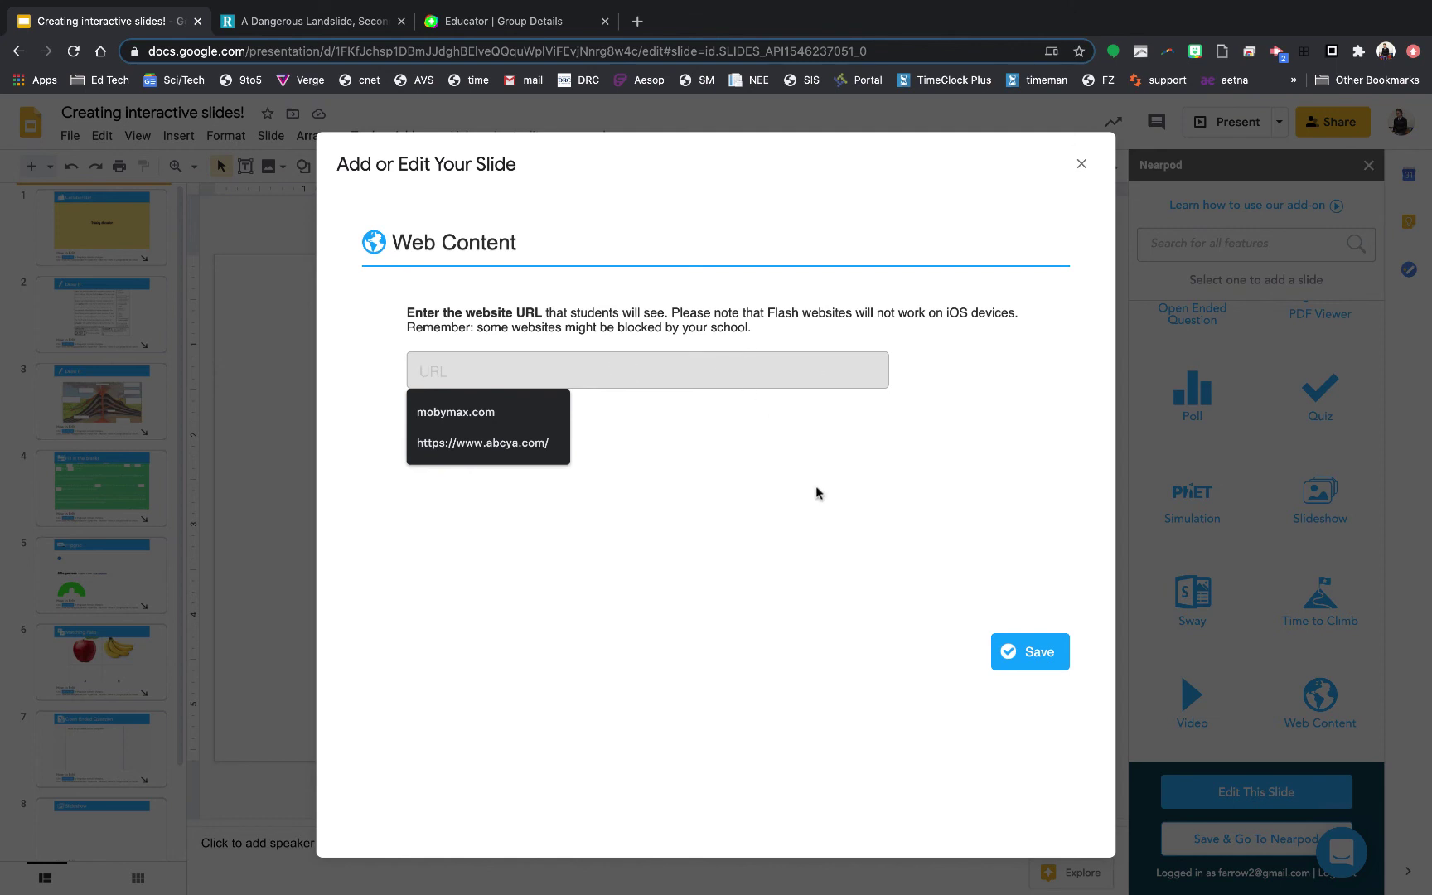
{"action": "left_click", "coordinate": [522, 444]}
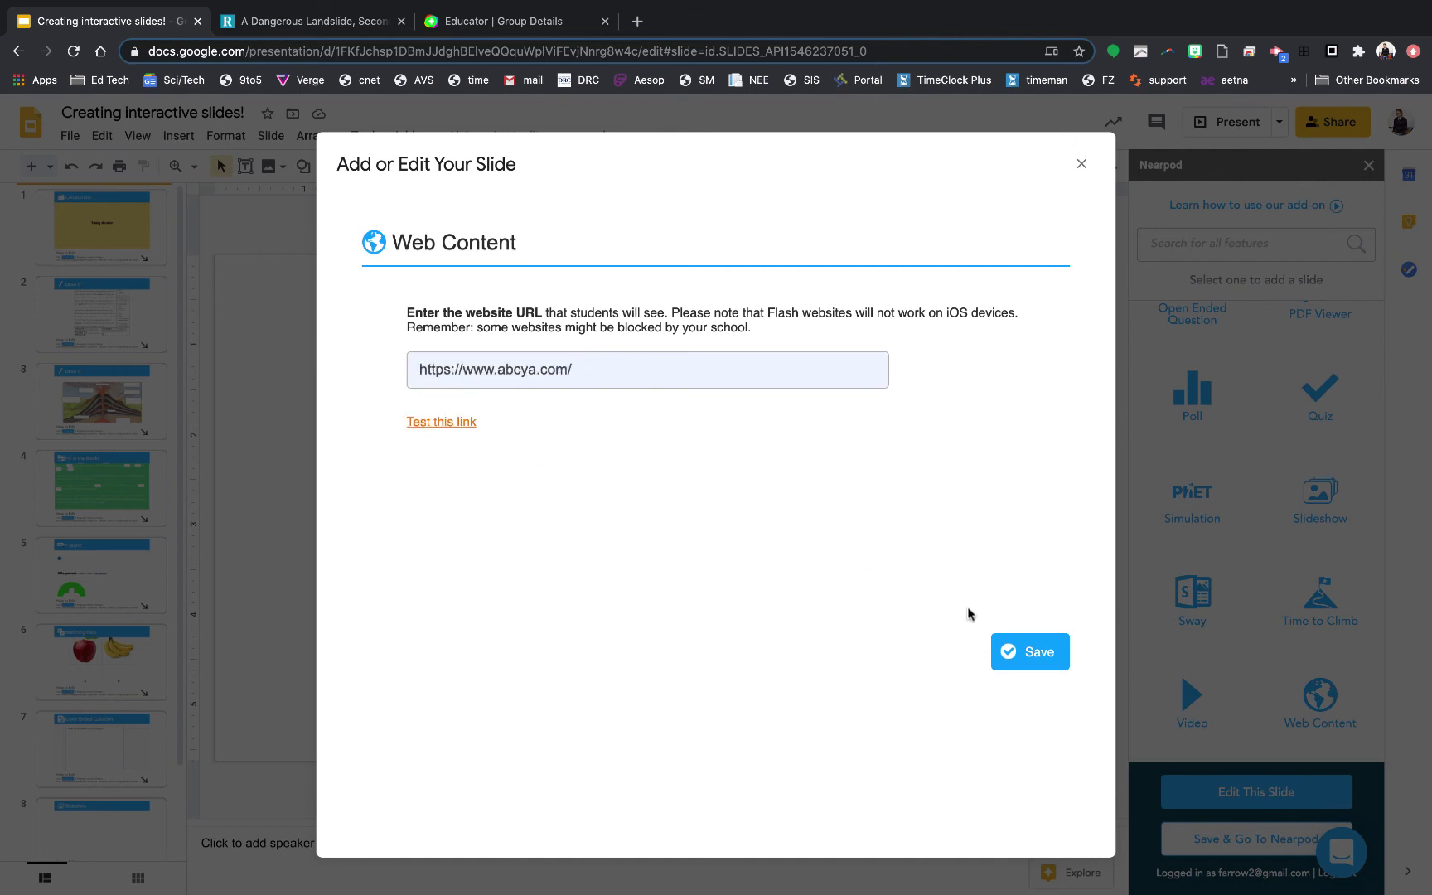
{"action": "left_click", "coordinate": [1033, 649]}
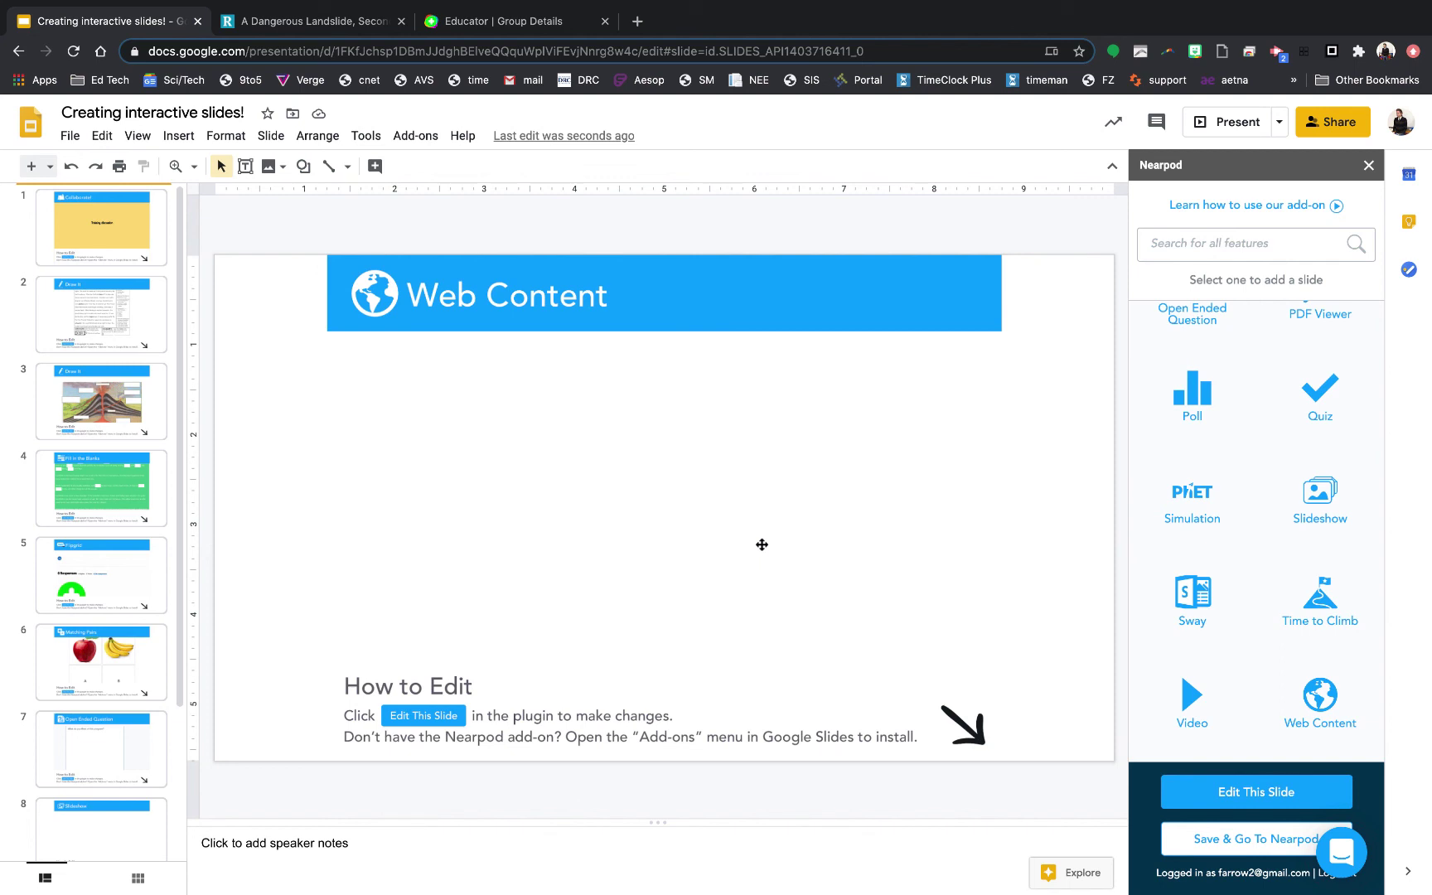
Save the presentation to Nearpod and locate the "Creating interactive slides!" lesson in My Library.
{"action": "left_click", "coordinate": [1249, 847]}
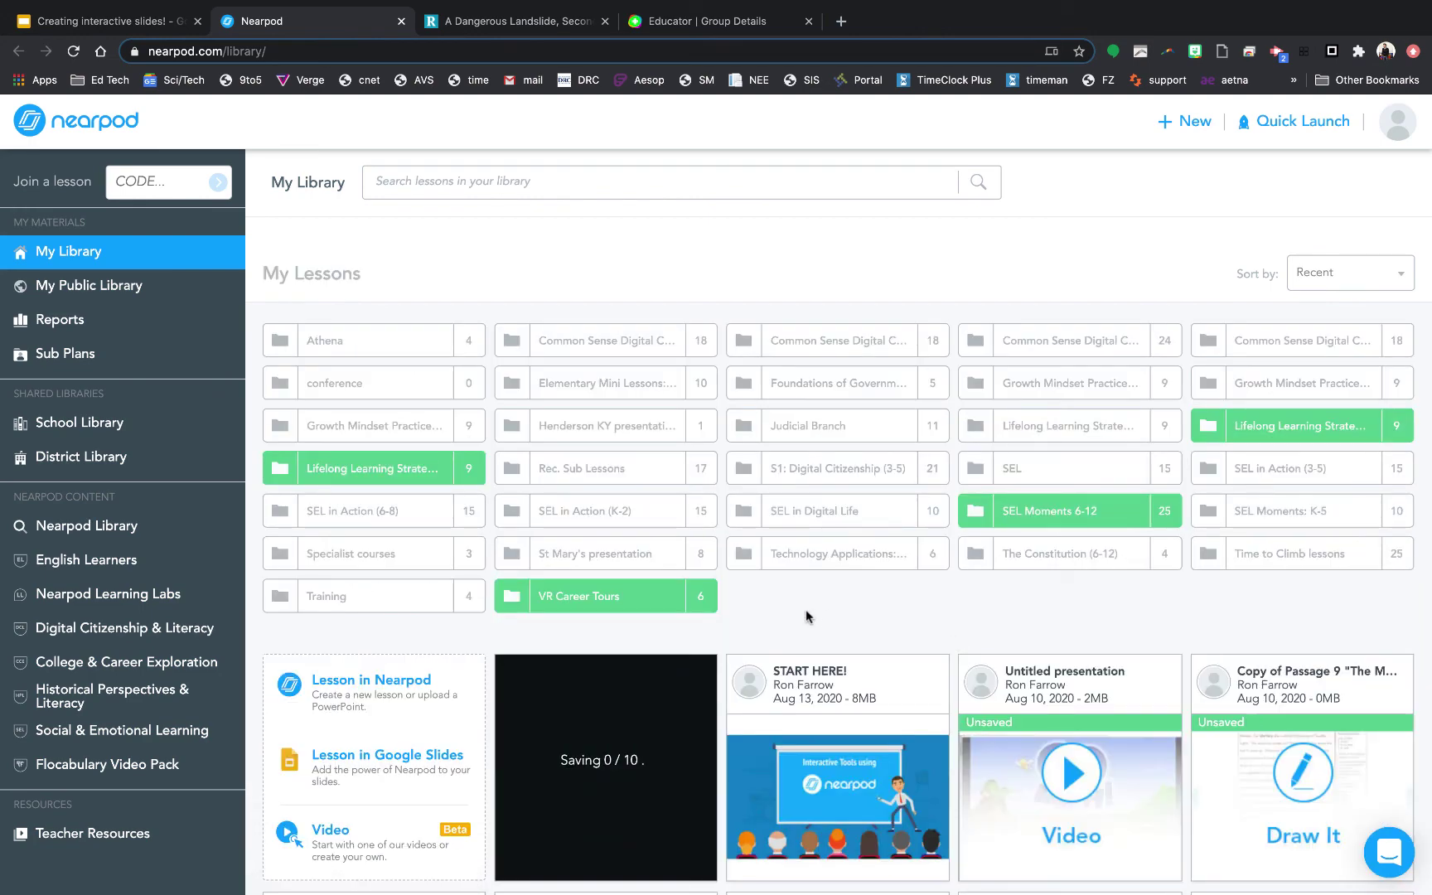
{"action": "scroll", "coordinate": [805, 610], "scroll_direction": "down", "scroll_amount": 2}
{"action": "mouse_move", "coordinate": [737, 541]}
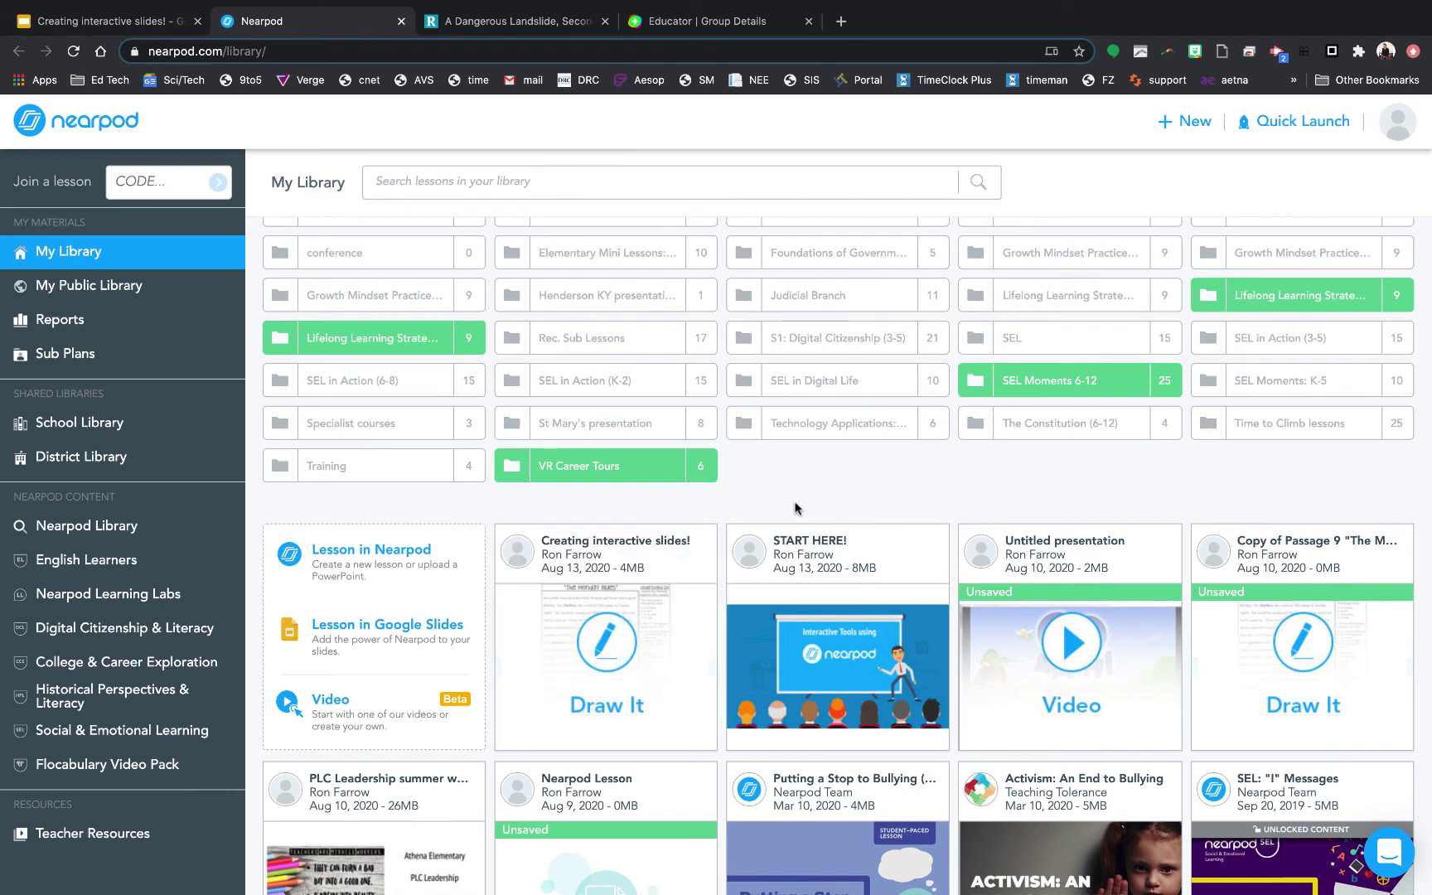
Launch the "Creating interactive slides!" lesson as Live Participation and share its join link to Google Classroom.
{"action": "mouse_move", "coordinate": [671, 644]}
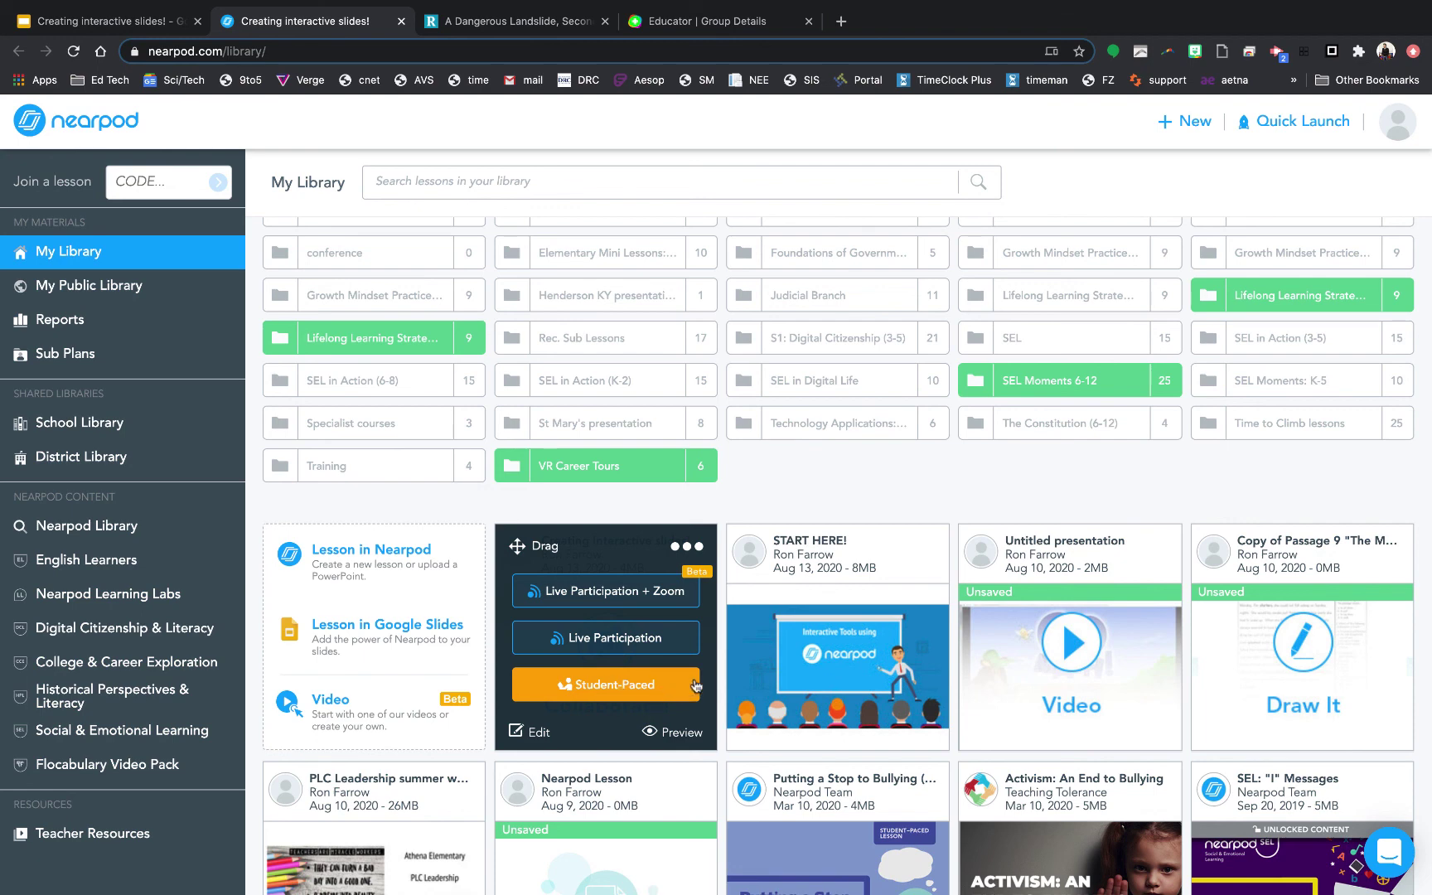
{"action": "left_click", "coordinate": [618, 644]}
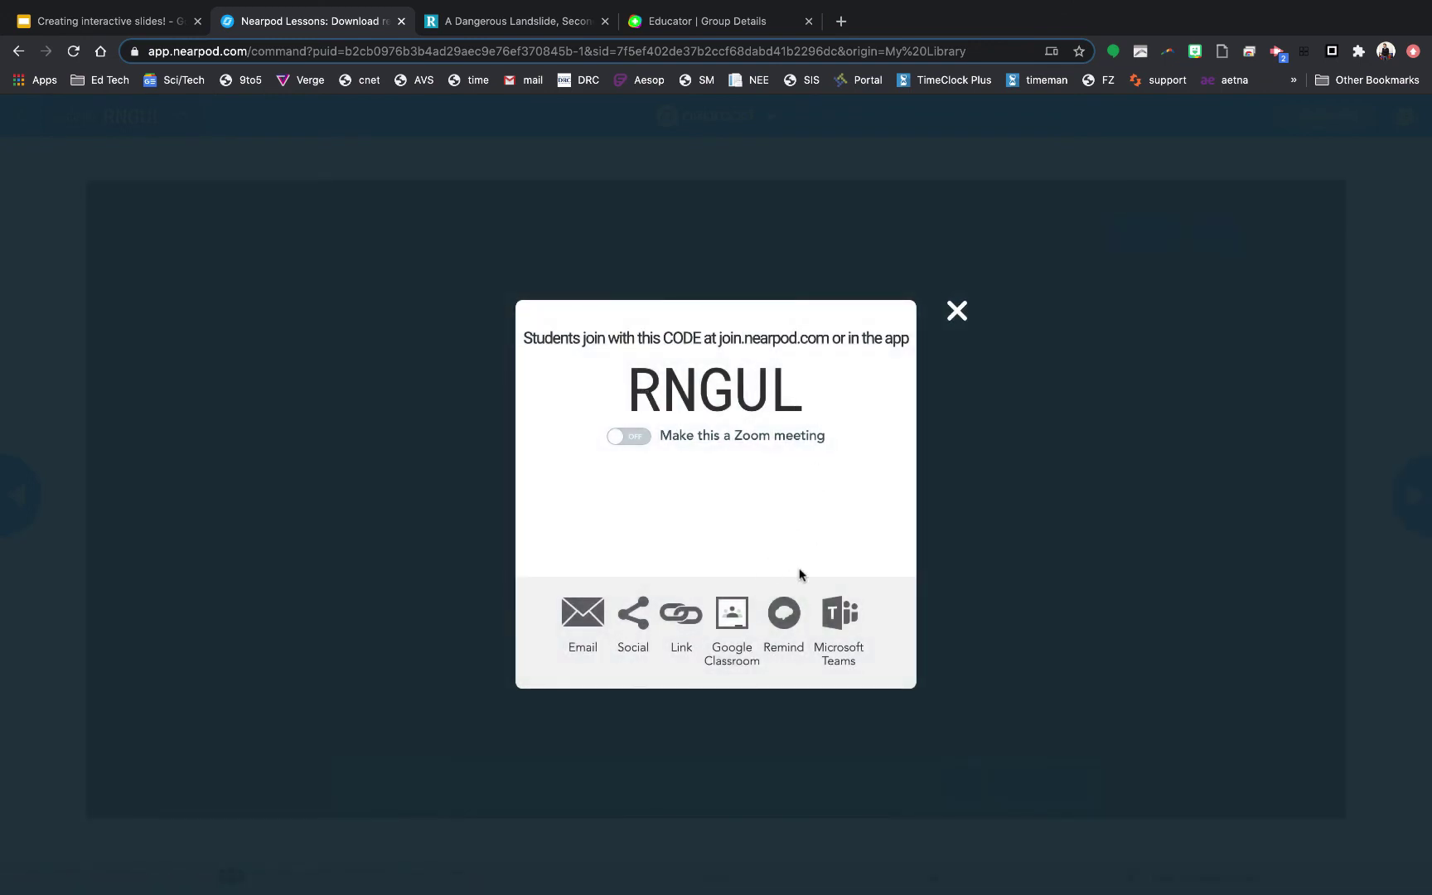
{"action": "left_click", "coordinate": [731, 623]}
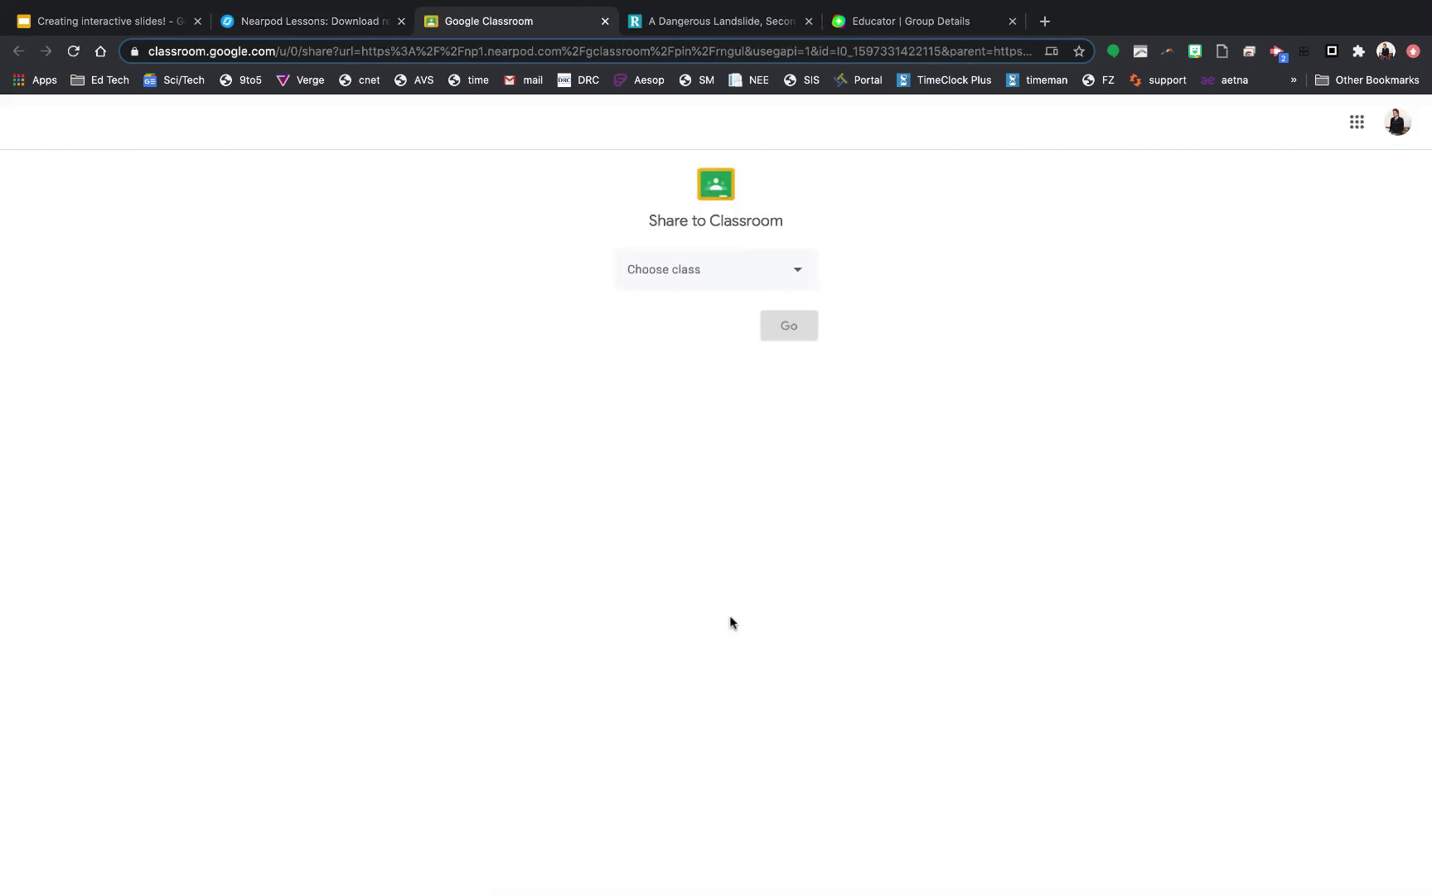
Choose the 4th hour class as the share target and start a "Make an announcement" post for it.
{"action": "left_click", "coordinate": [796, 275]}
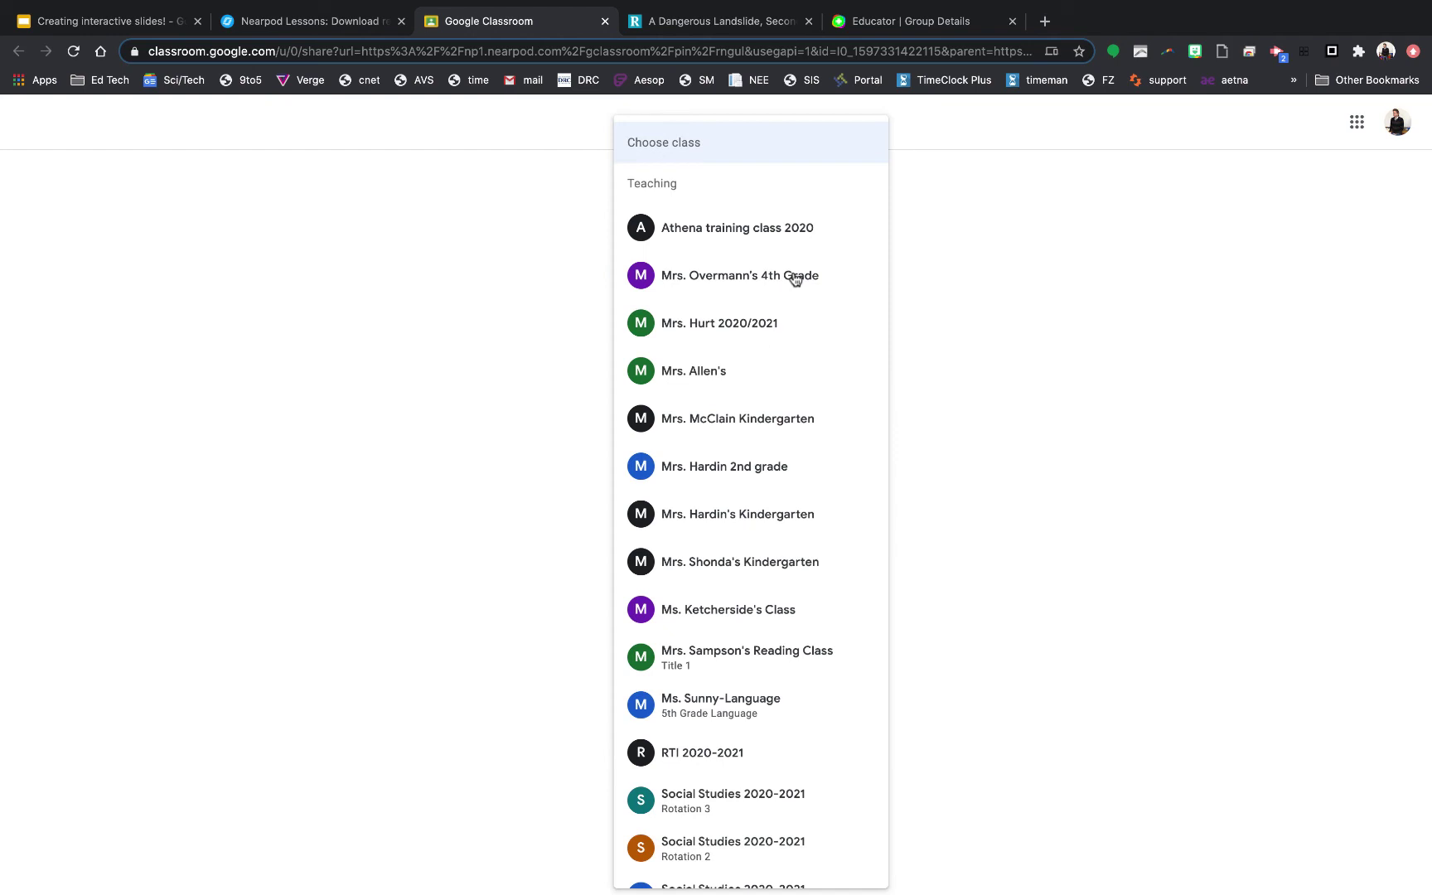
{"action": "scroll", "coordinate": [799, 679], "scroll_direction": "down", "scroll_amount": 3}
{"action": "scroll", "coordinate": [883, 361], "scroll_direction": "up", "scroll_amount": 3}
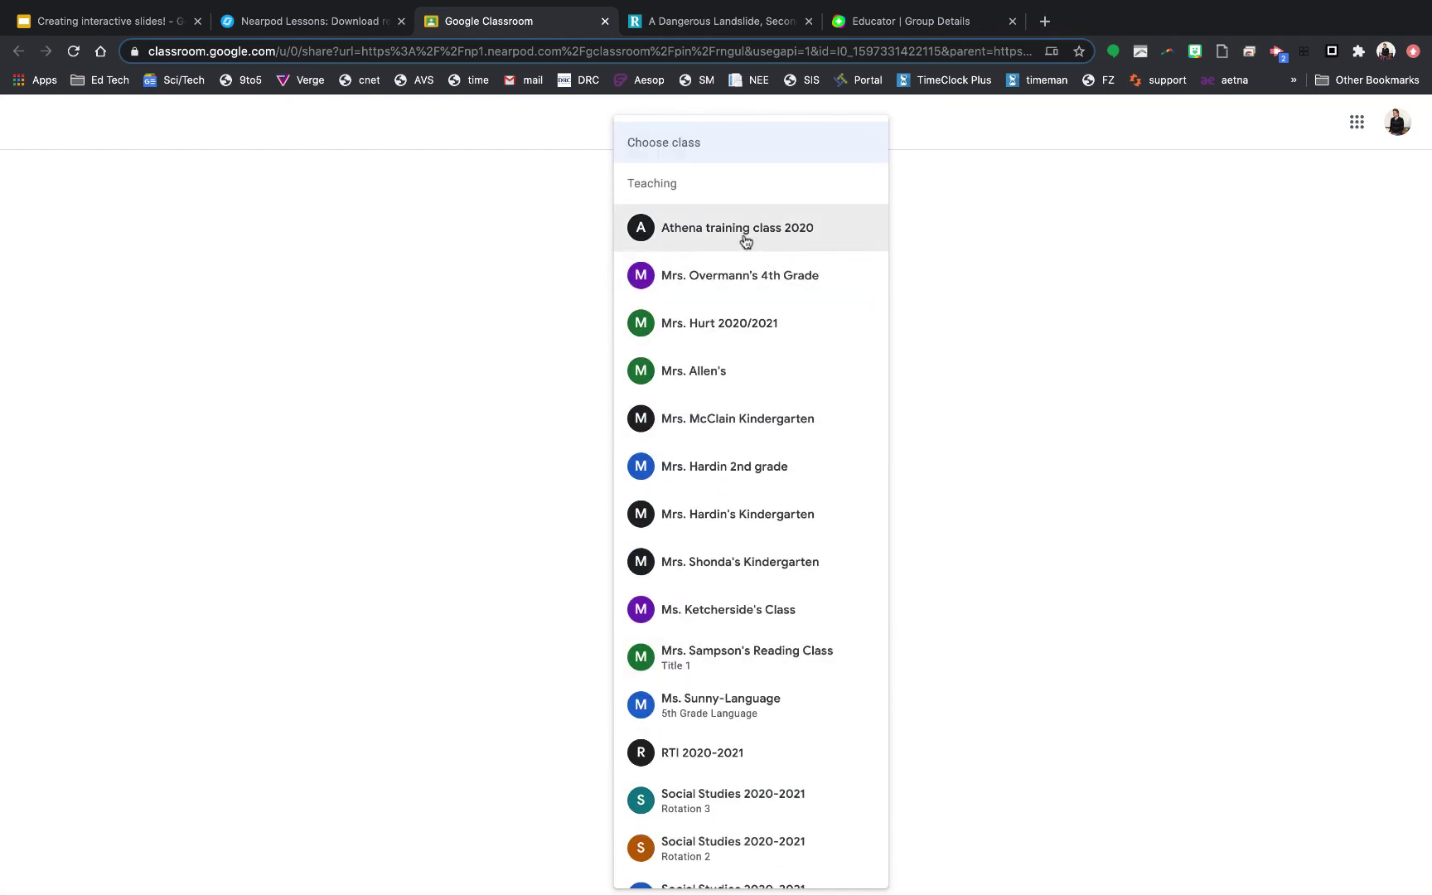
{"action": "scroll", "coordinate": [812, 551], "scroll_direction": "down", "scroll_amount": 8}
{"action": "scroll", "coordinate": [811, 551], "scroll_direction": "down", "scroll_amount": 4}
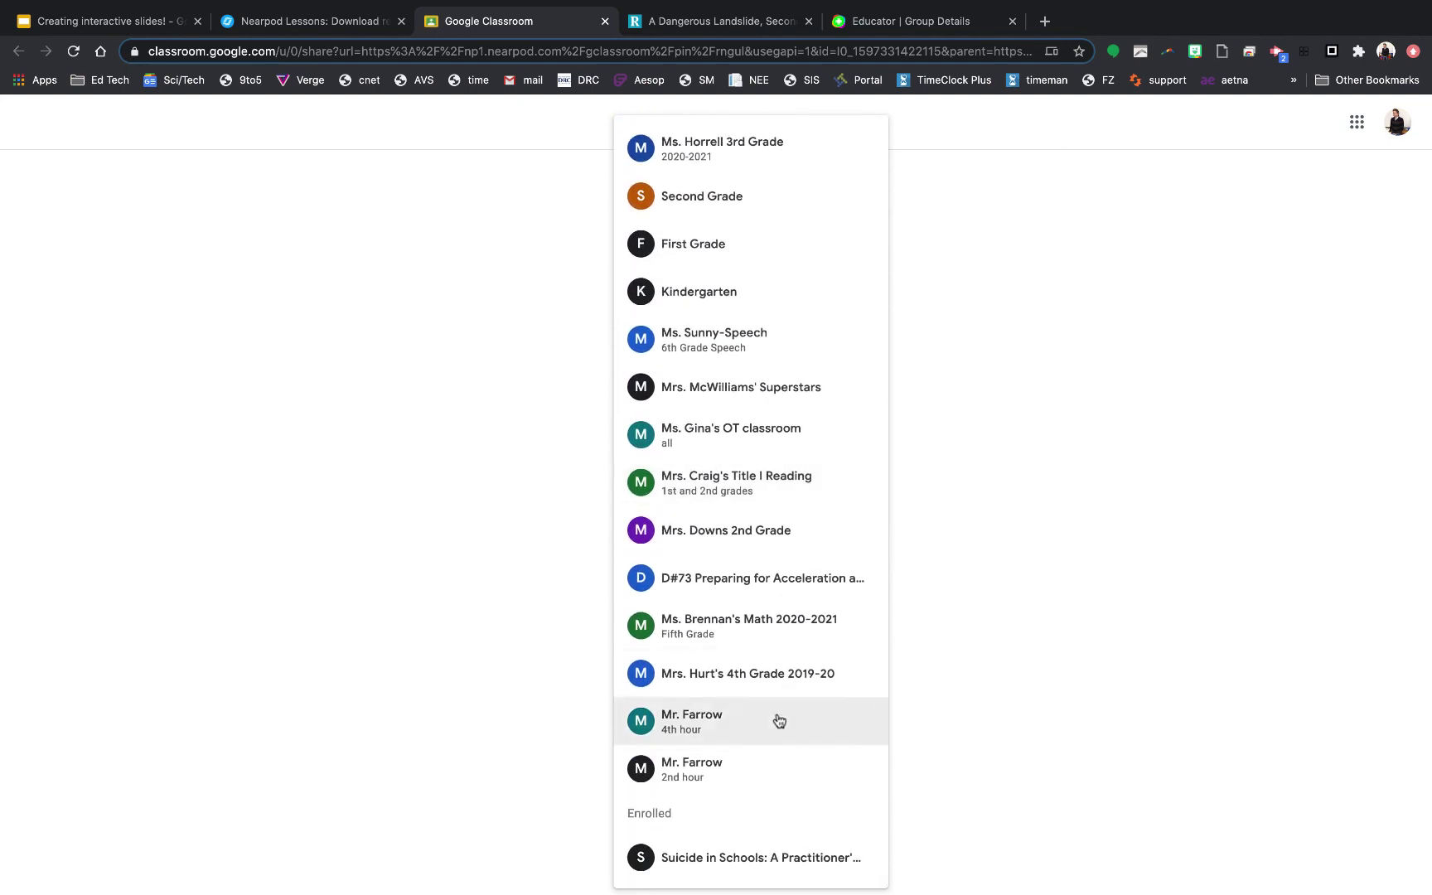
{"action": "left_click", "coordinate": [704, 725]}
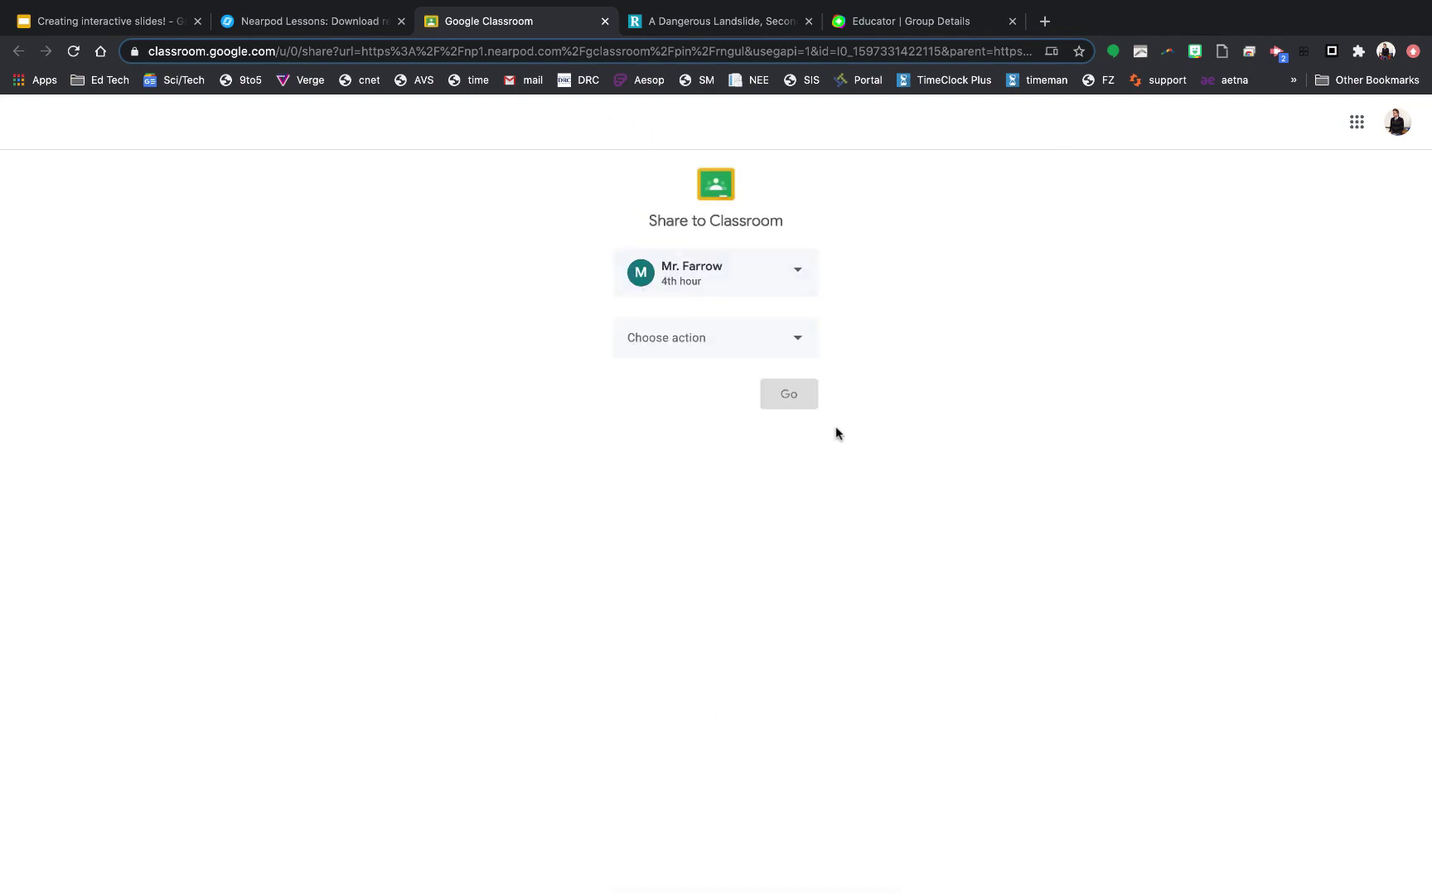
{"action": "left_click", "coordinate": [793, 355]}
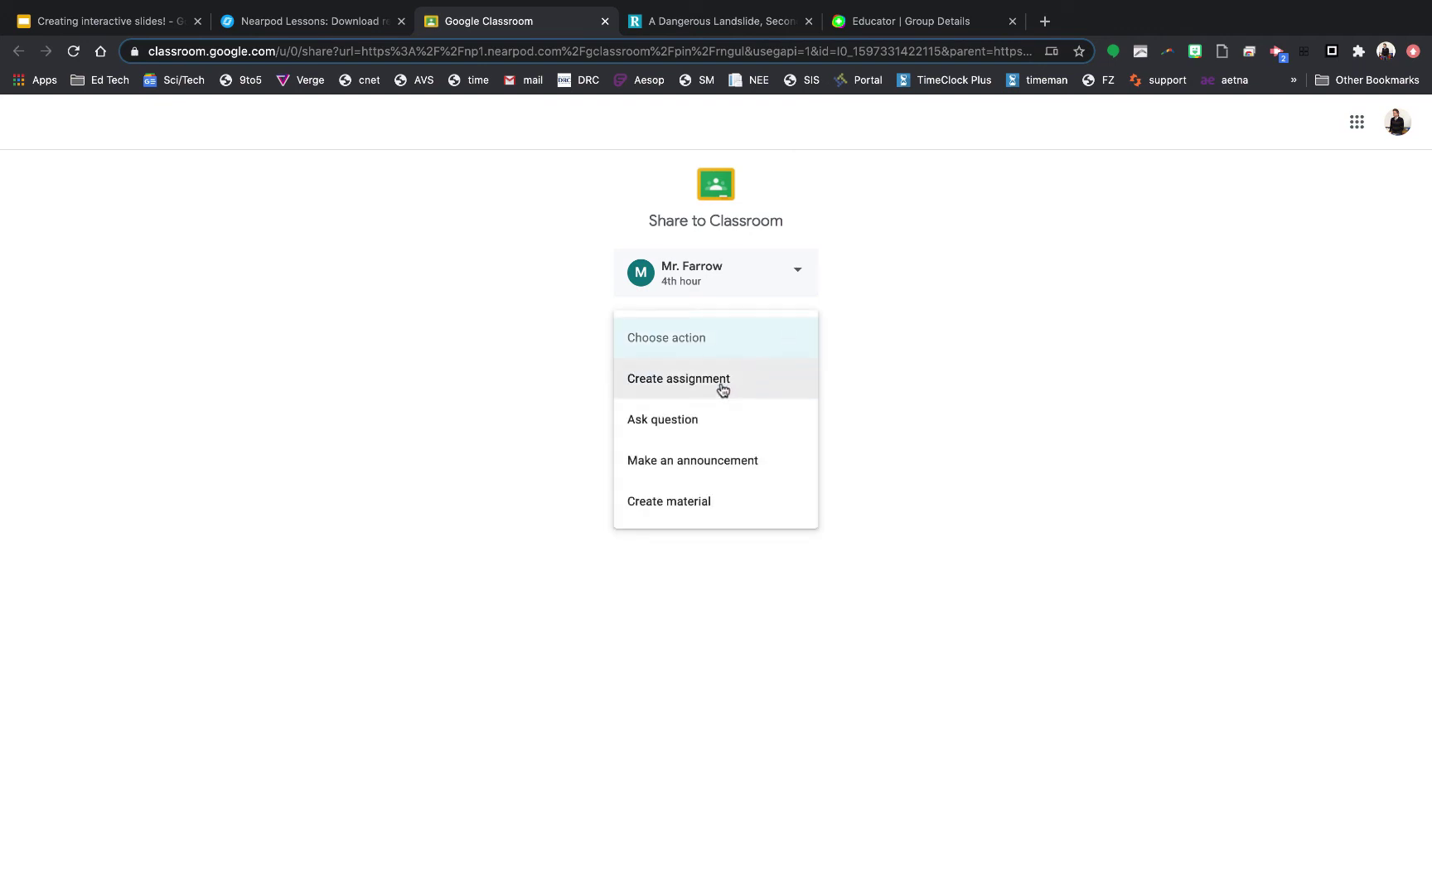
{"action": "left_click", "coordinate": [746, 462]}
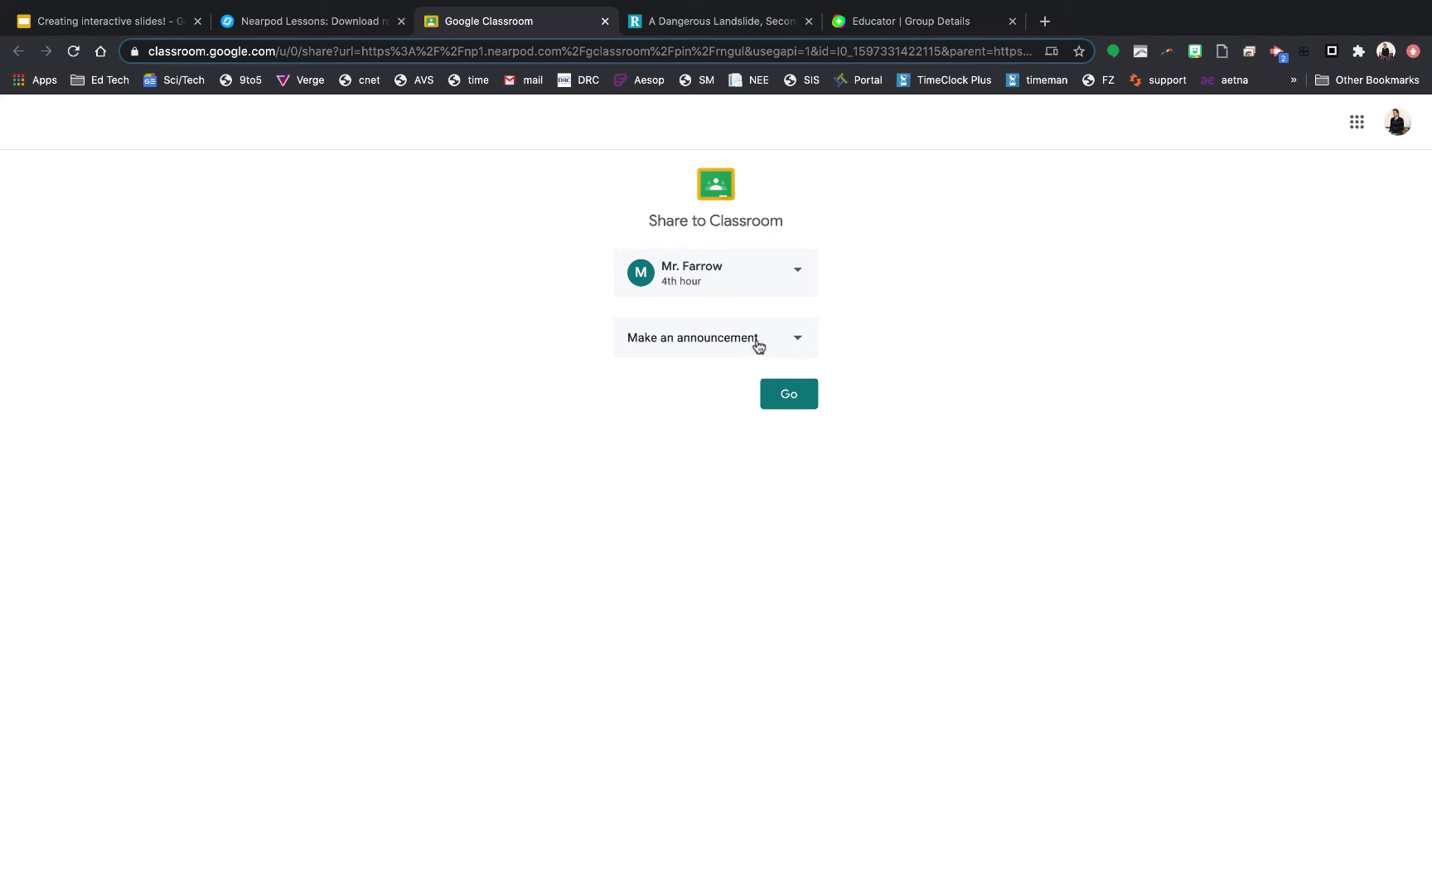
{"action": "left_click", "coordinate": [793, 398]}
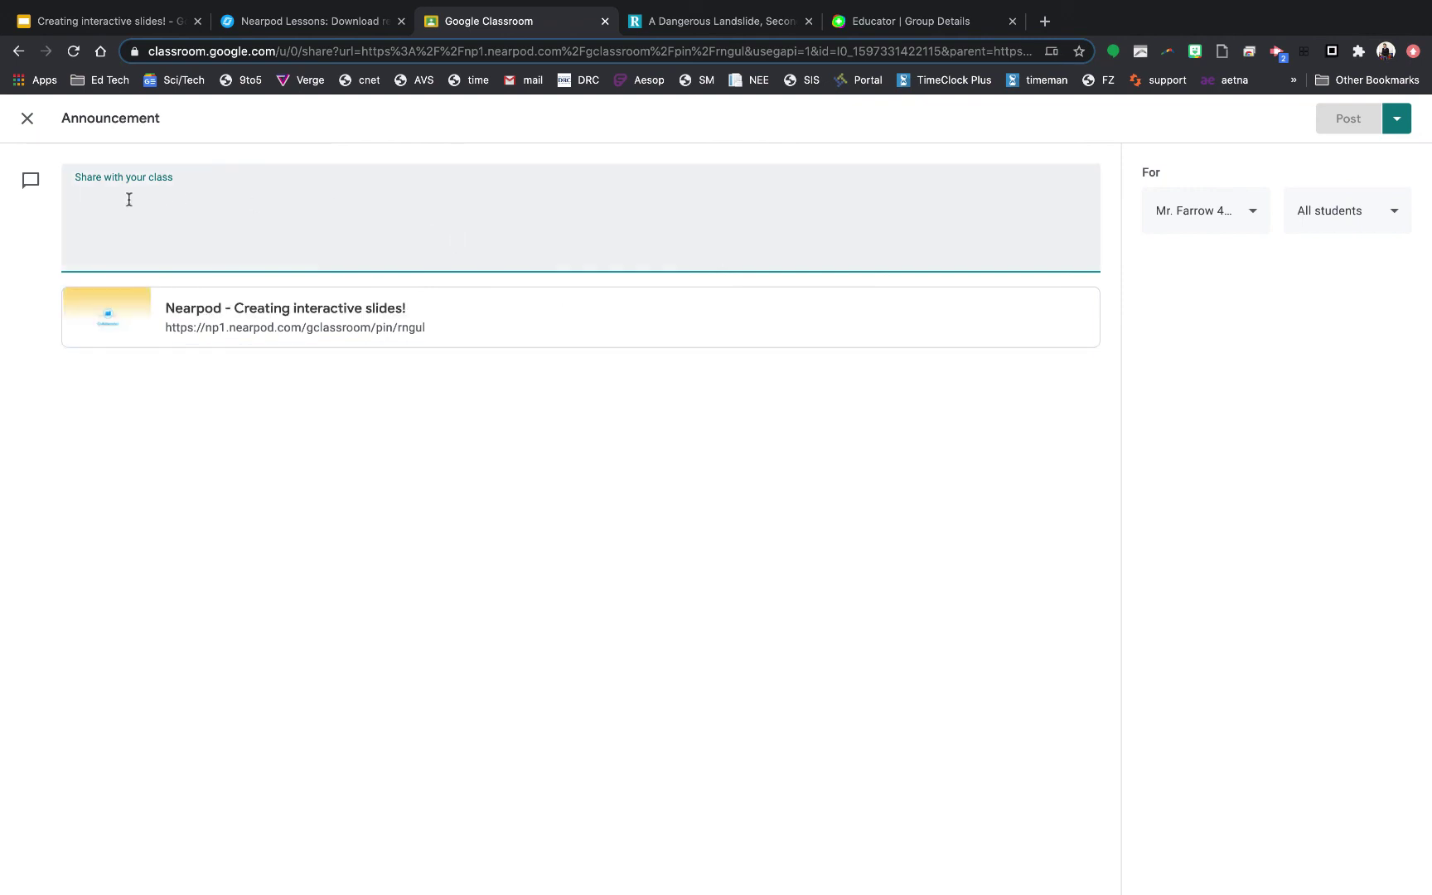
Begin the announcement with "Here is our presentation for Math on 9/12/20. Please click on the Google Meet link first to join the class, and".
{"action": "type", "text": "Here is our presentation for Math on 9/12/20"}
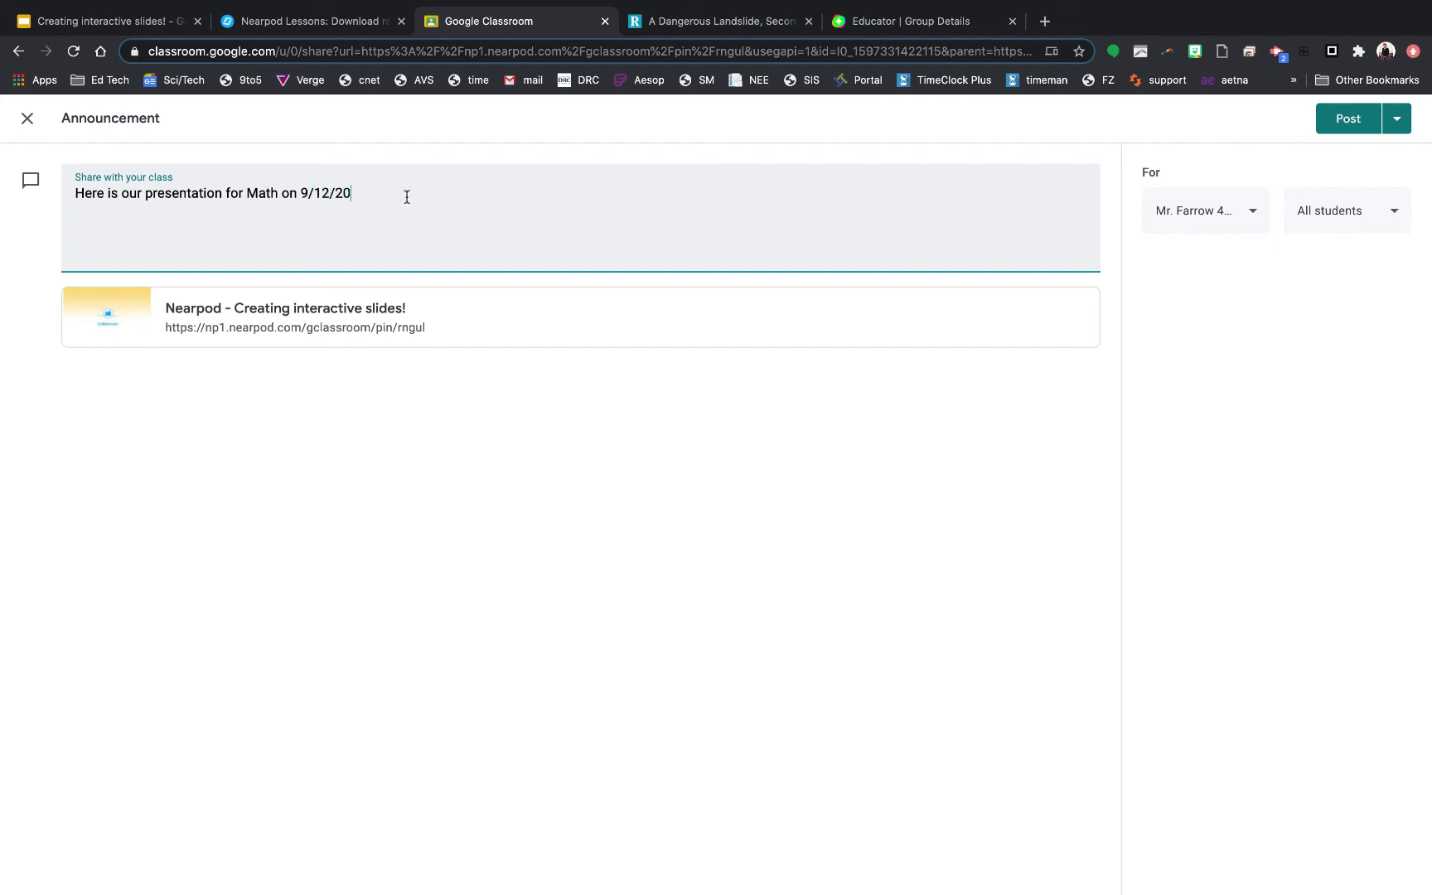
{"action": "type", "text": ". Please click on the Google "}
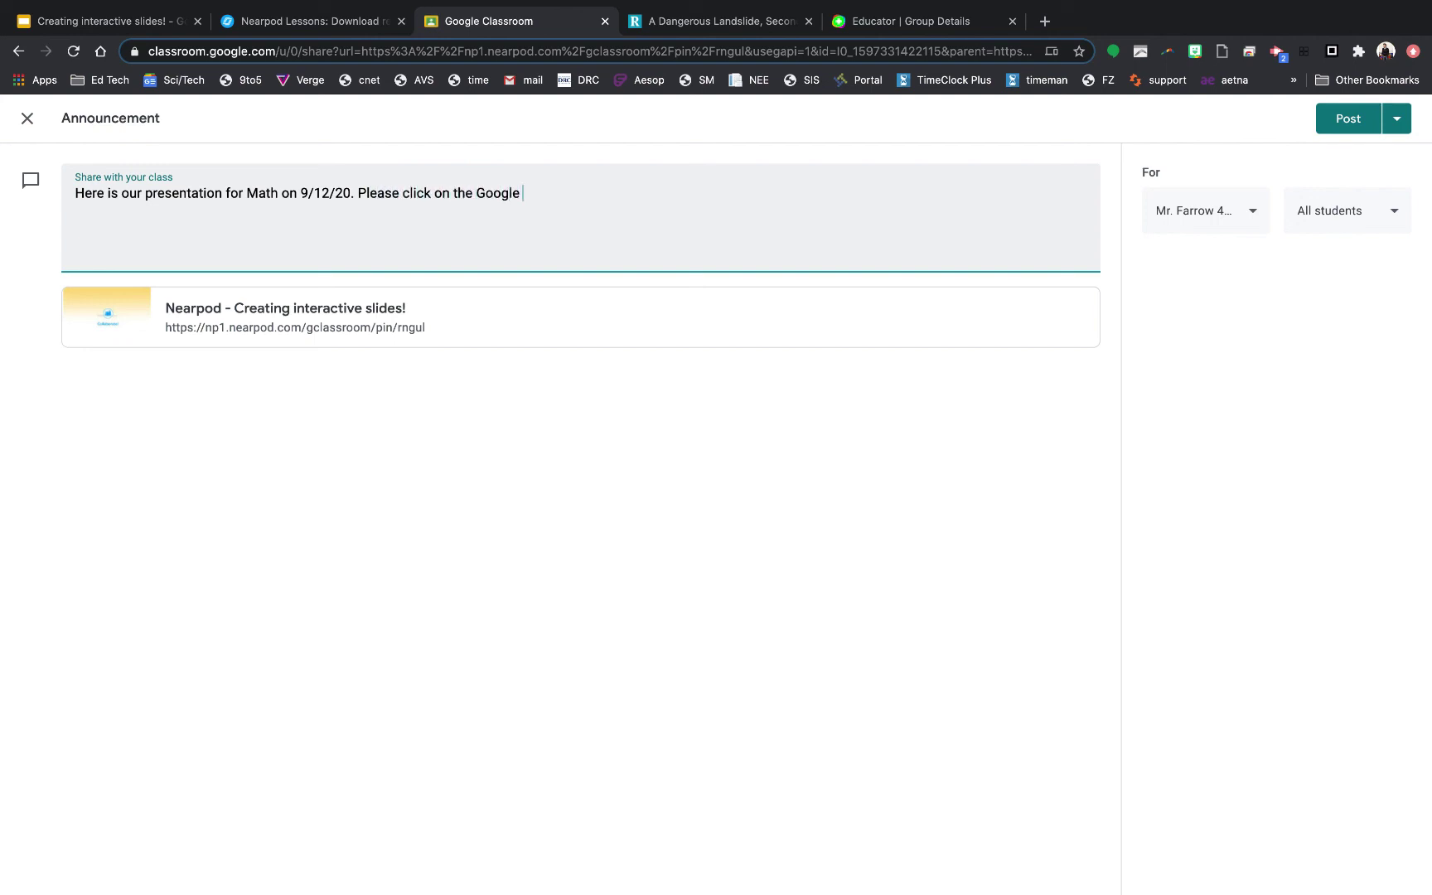
{"action": "type", "text": "Meet link first to join the class, and"}
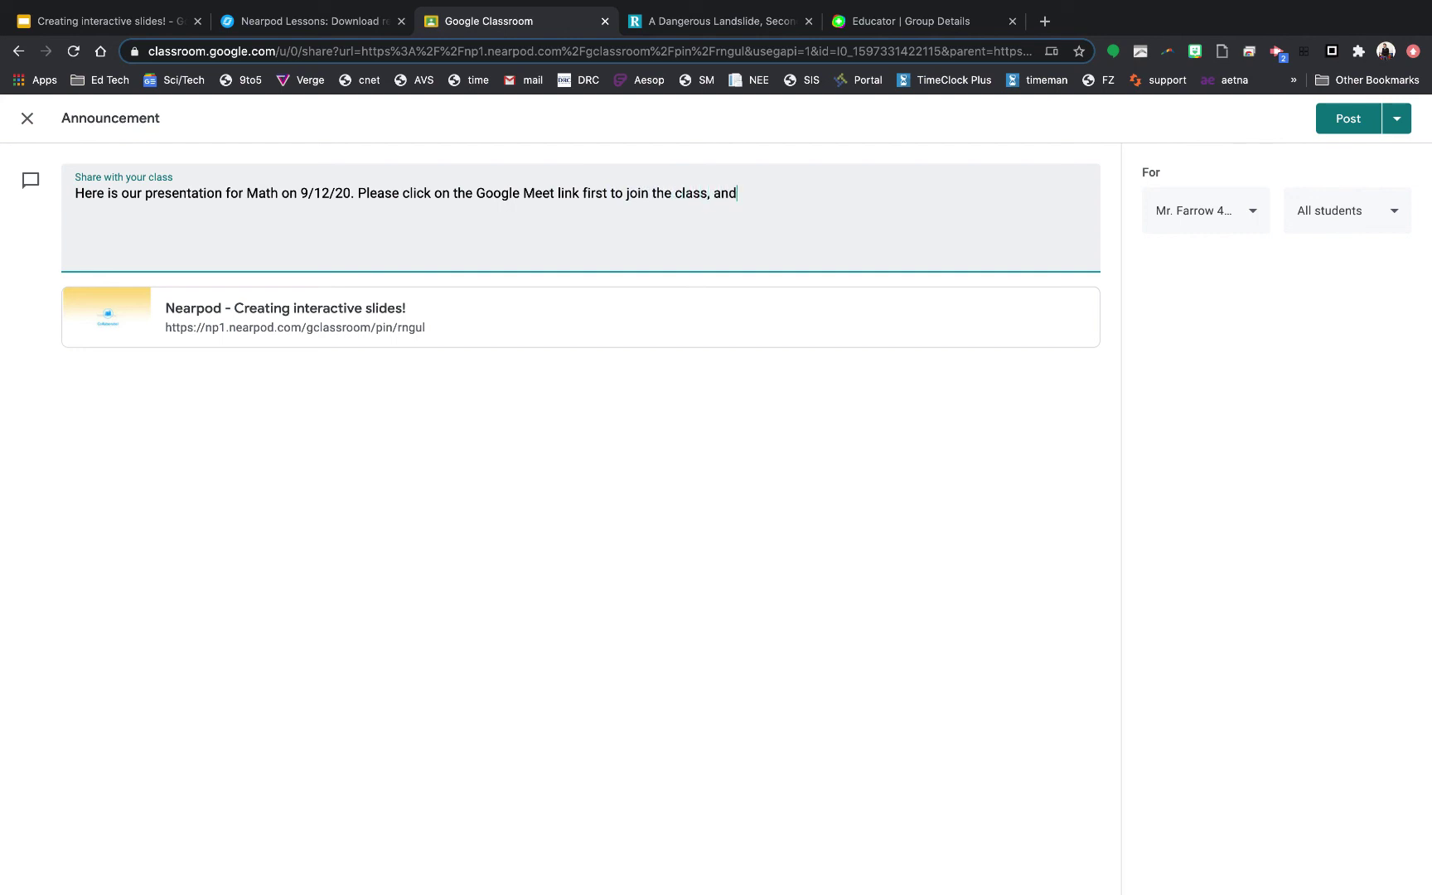
Finish the announcement with "then go back to your Google Classroom tab and click on this link to join our presentation!" and post it.
{"action": "type", "text": " then go back t"}
{"action": "key", "text": "BackSpace"}
{"action": "type", "text": "back to your Google Classroo"}
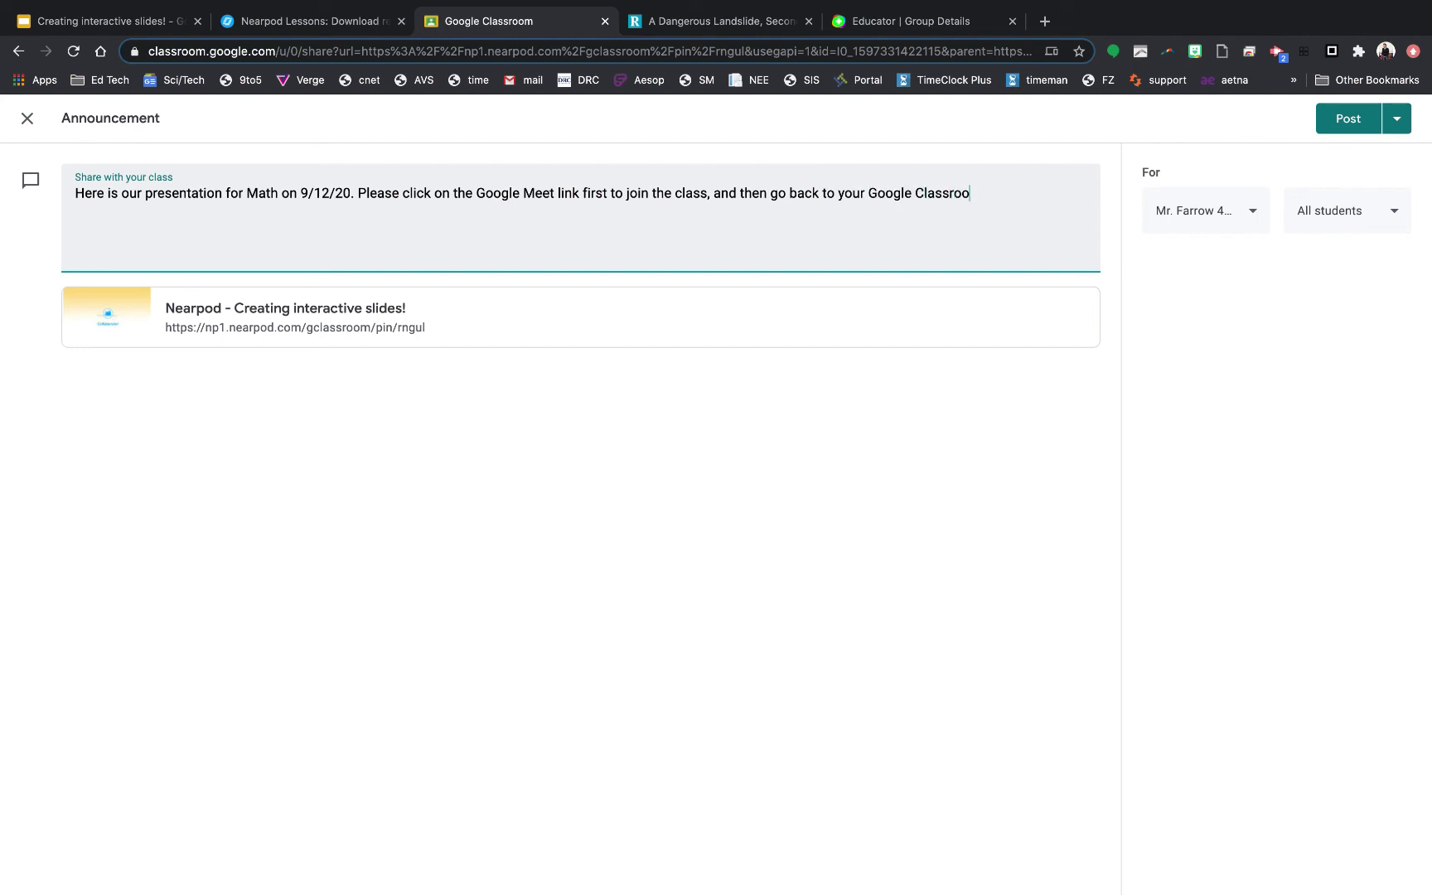
{"action": "type", "text": "m tab and click on this ling"}
{"action": "key", "text": "BackSpace"}
{"action": "type", "text": "k "}
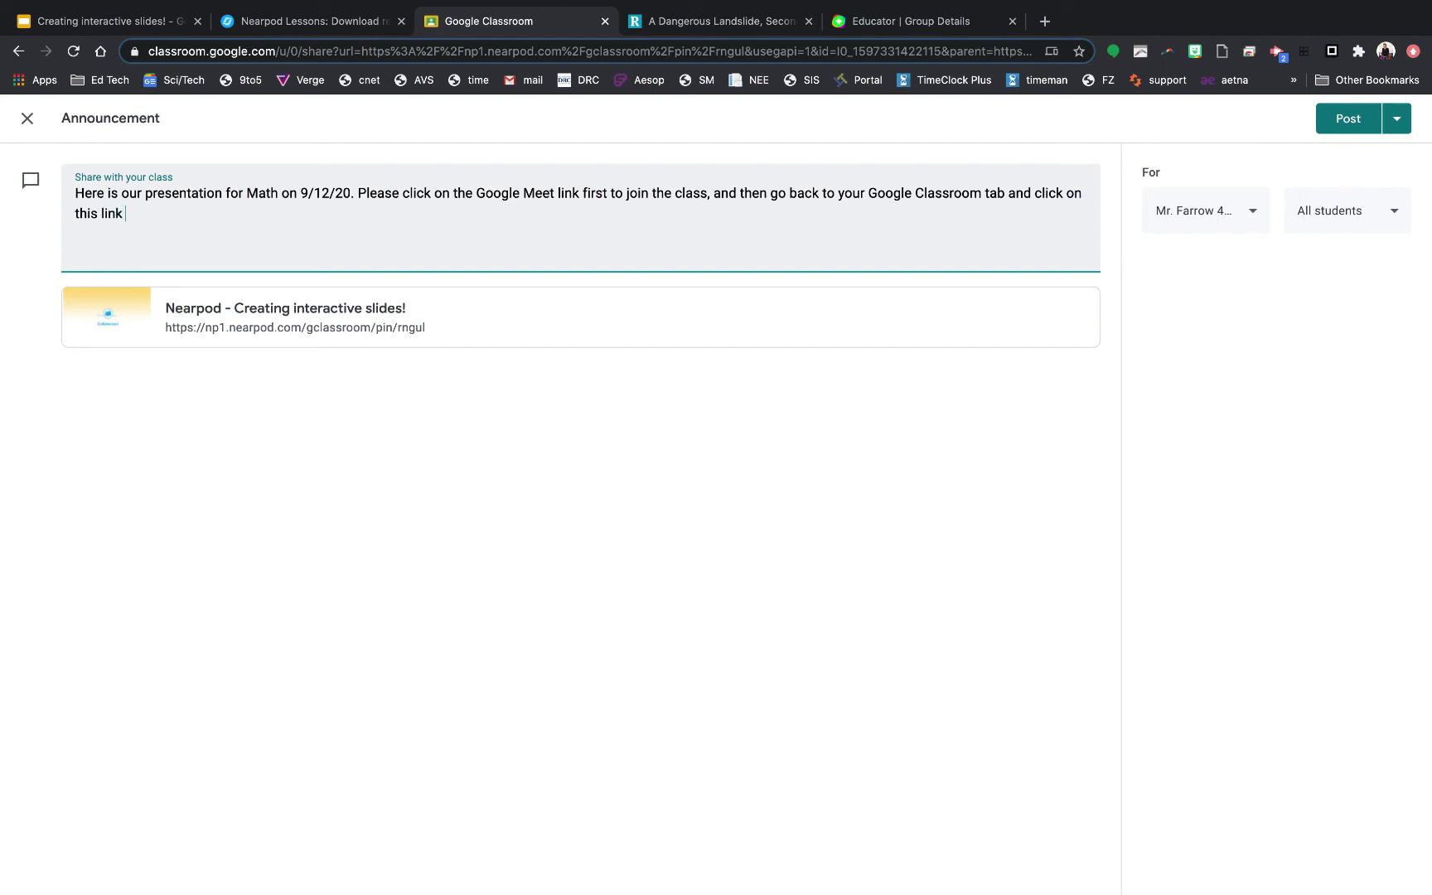
{"action": "type", "text": "to join our presentatinon!"}
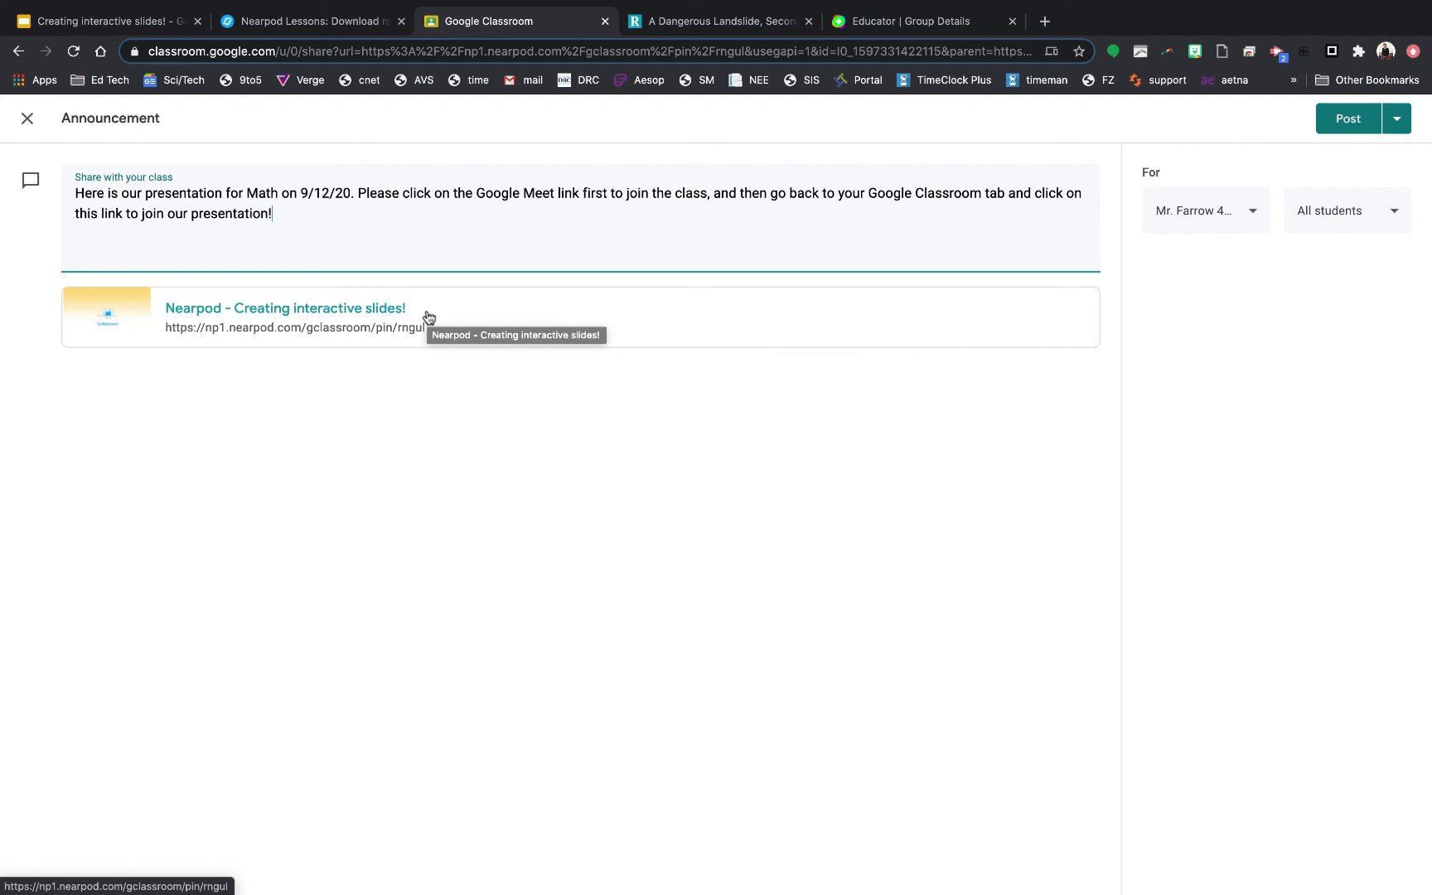
{"action": "left_click", "coordinate": [1349, 120]}
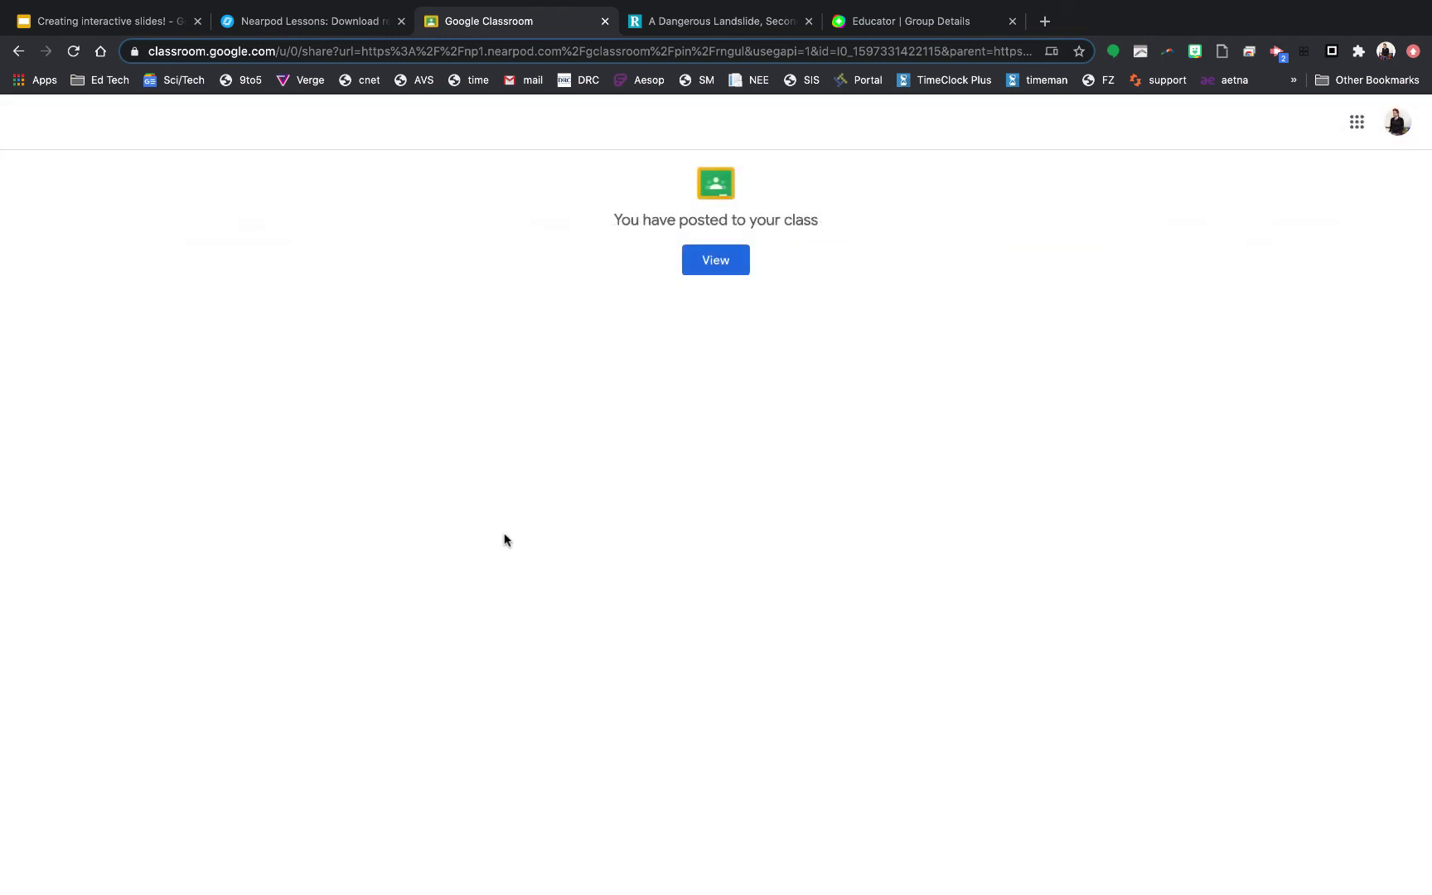
View the posted announcement in the class stream, and switch back to the Google Slides presentation.
{"action": "left_click", "coordinate": [720, 264]}
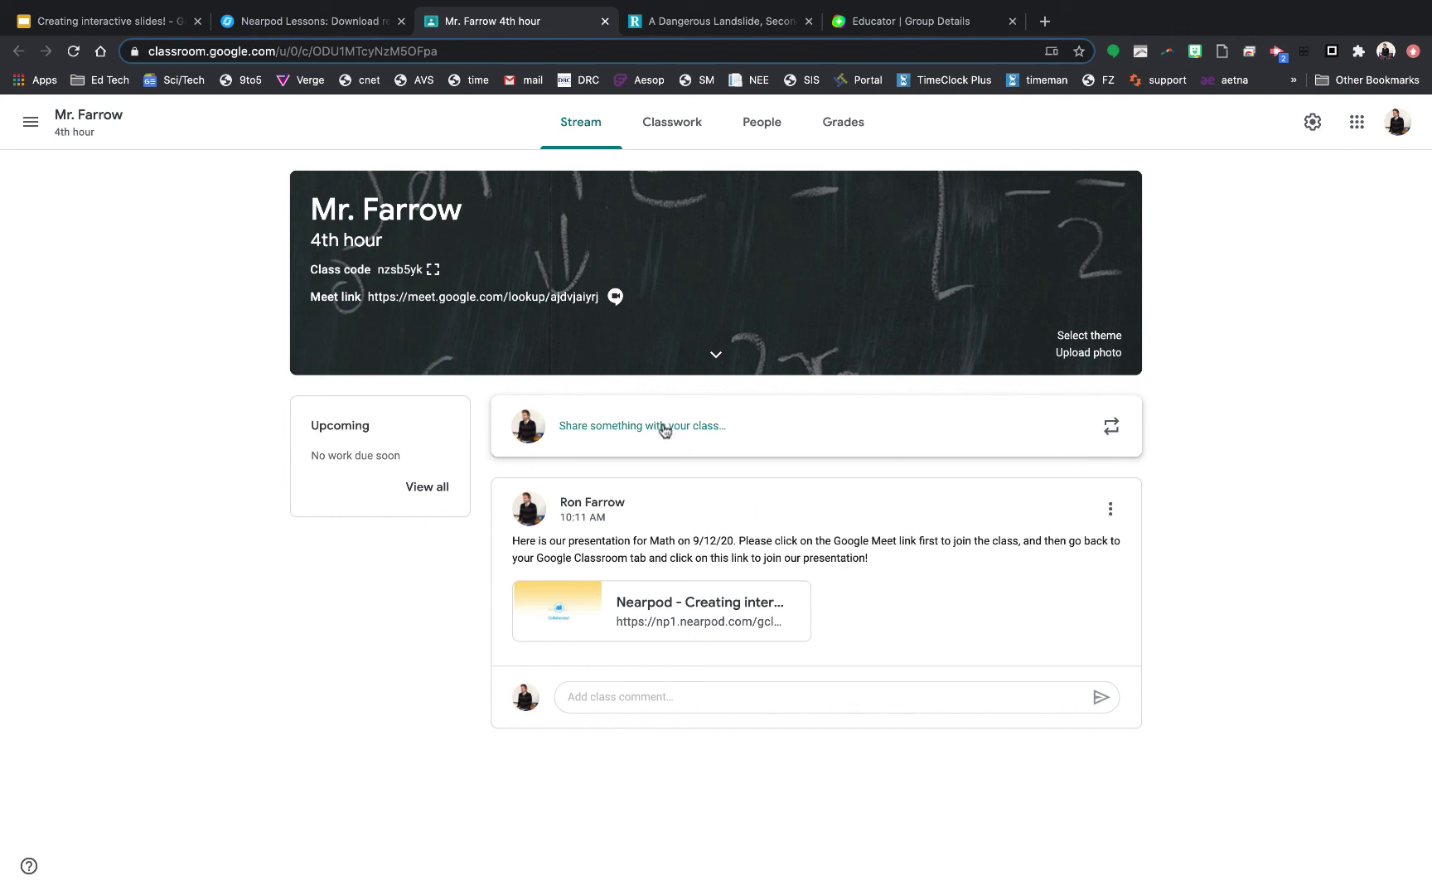
{"action": "left_click", "coordinate": [146, 23]}
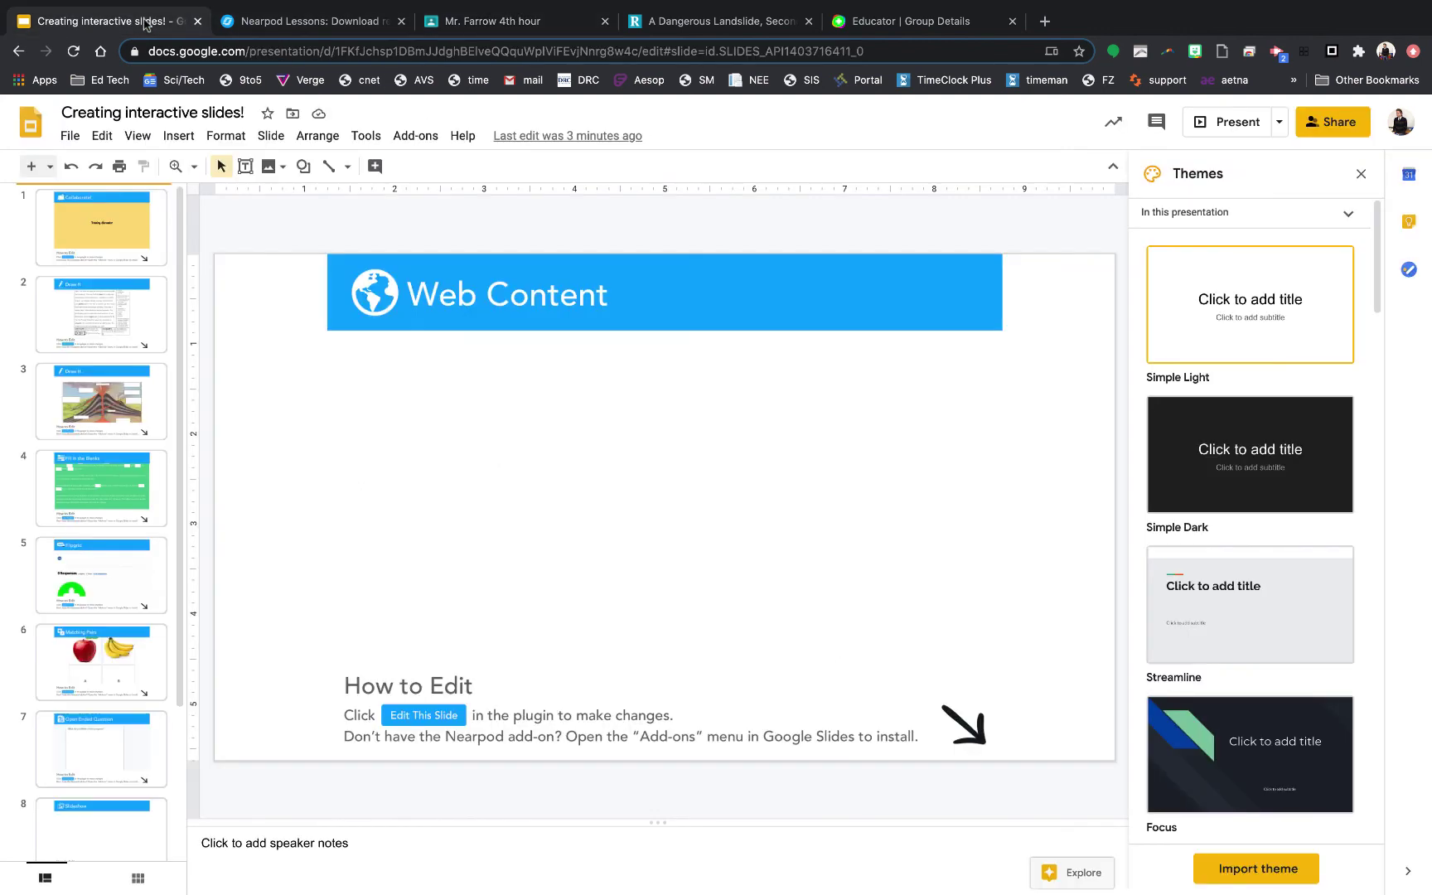